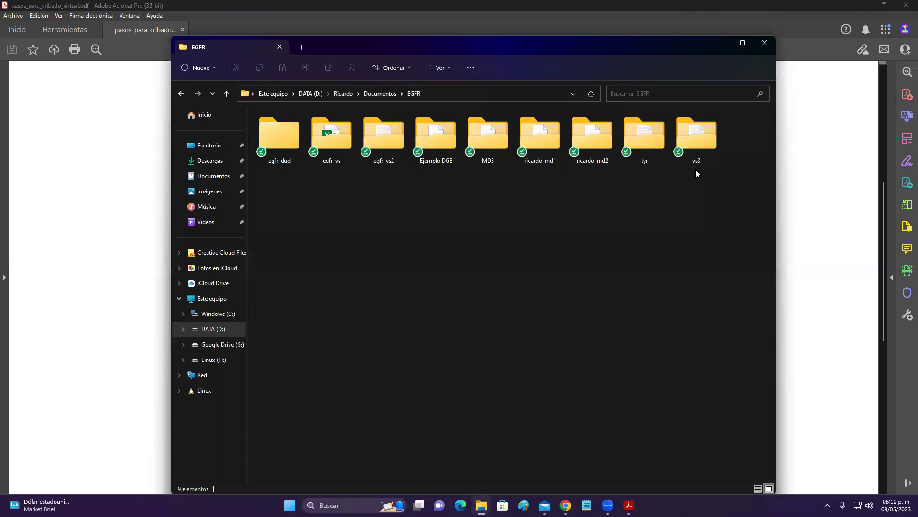
Open the vs3 folder in a maximized window and display its contents as large icons.
double_click(696, 137)
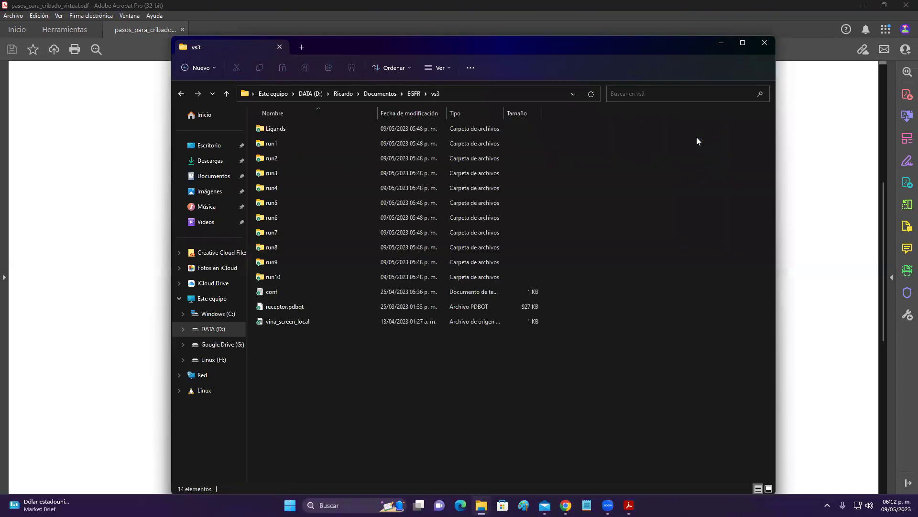
click(742, 44)
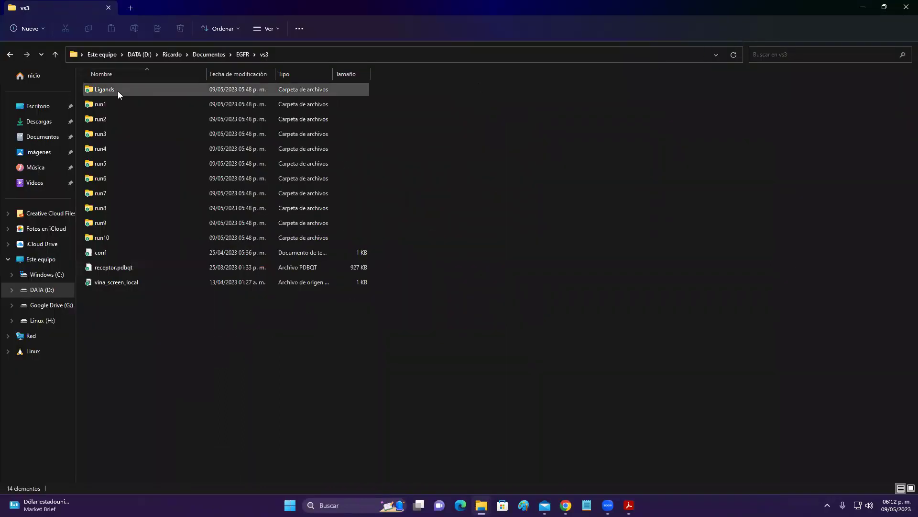
right_click(166, 361)
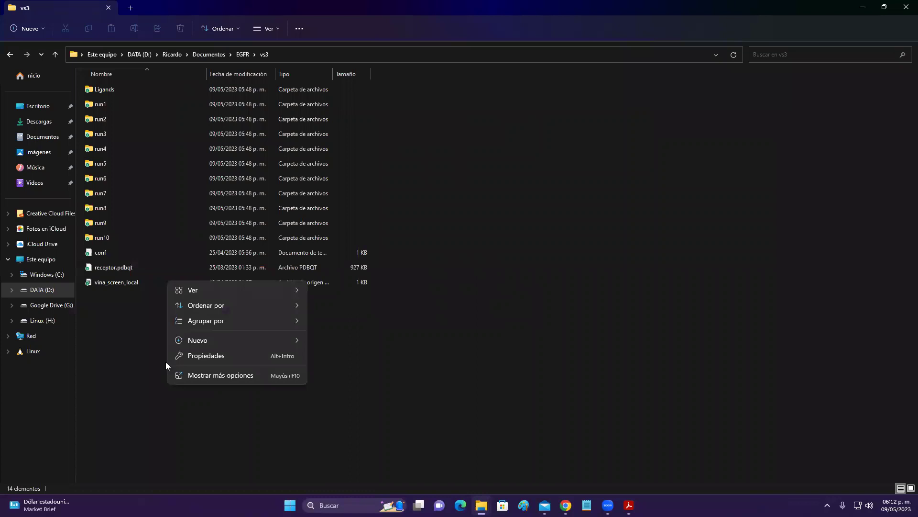
mouse_move(201, 341)
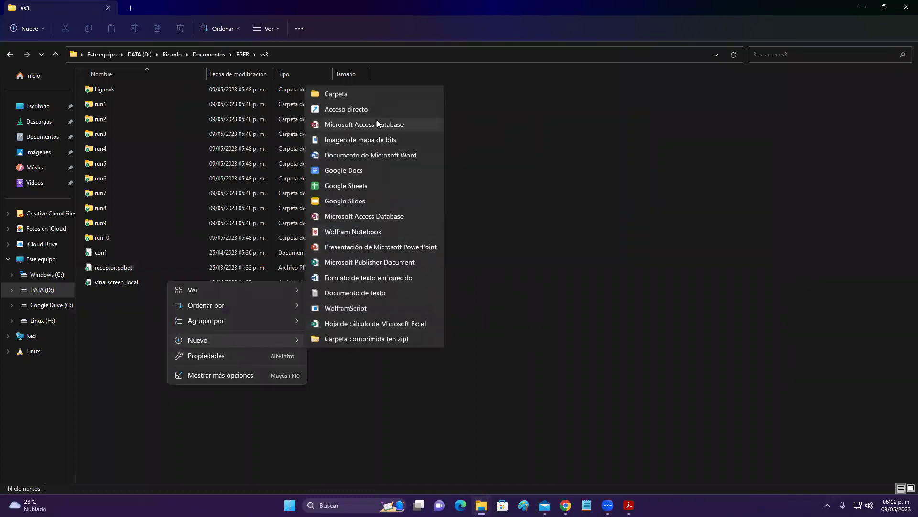
click(266, 29)
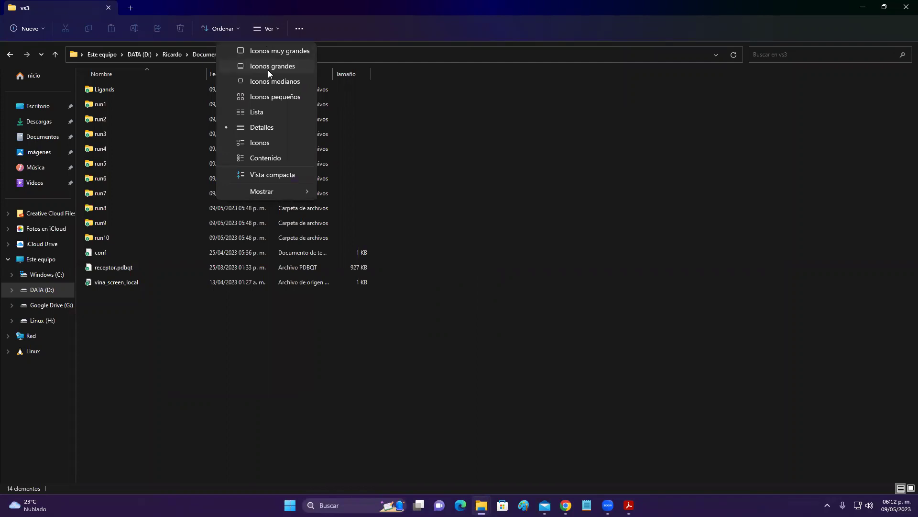
click(267, 70)
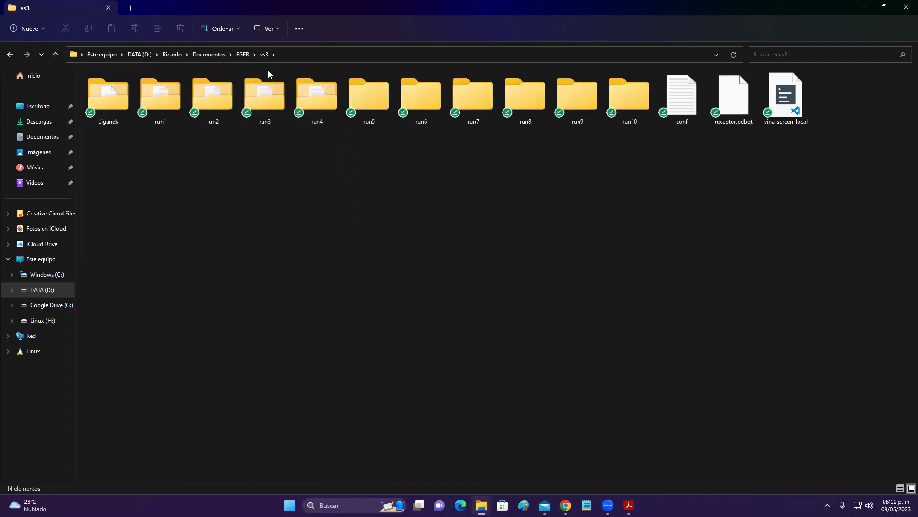
Look through the PDBQT ligand files in the Ligands folder and return to the vs3 folder.
double_click(113, 102)
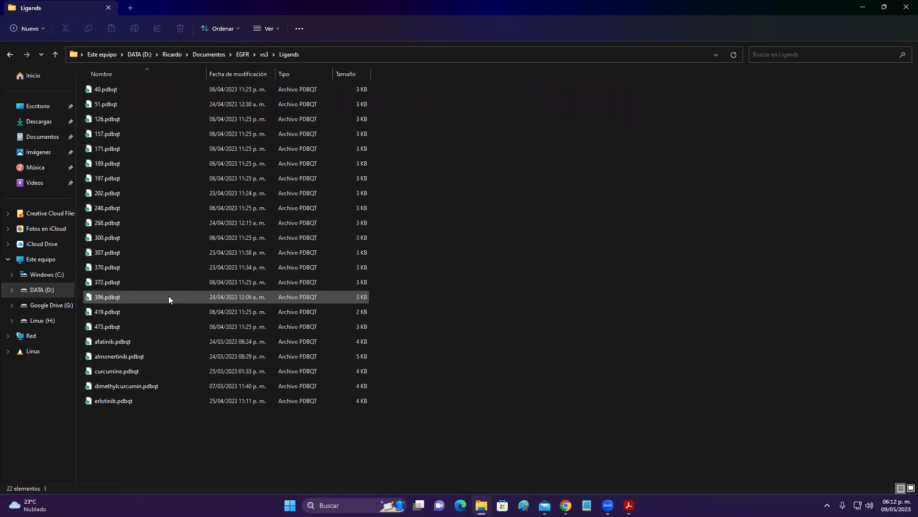
mouse_move(169, 298)
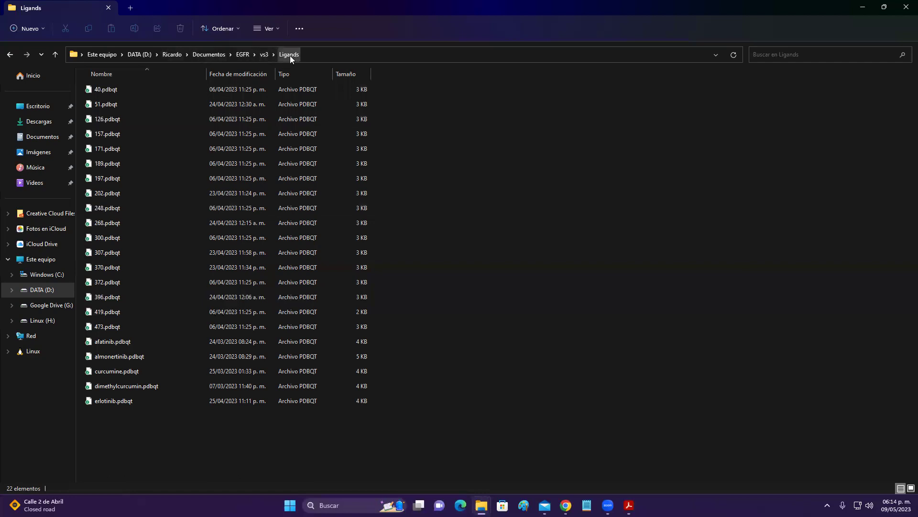
click(264, 54)
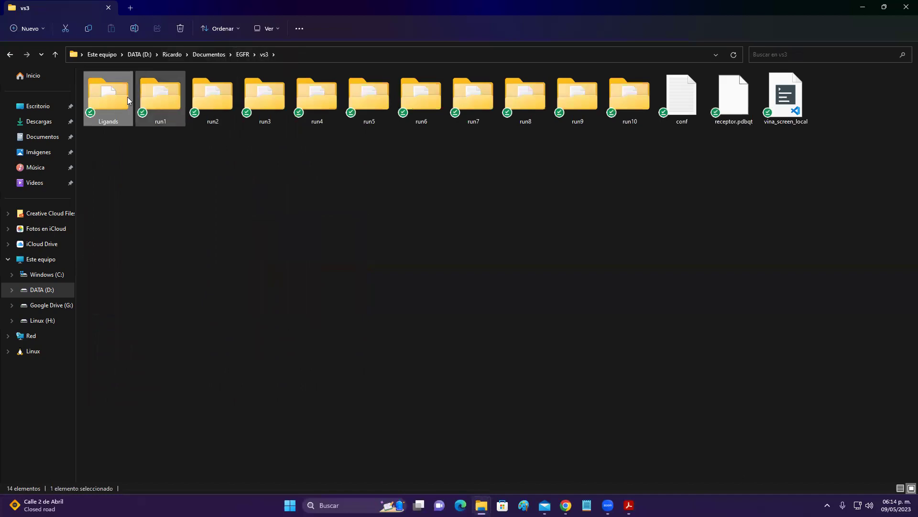
mouse_move(95, 124)
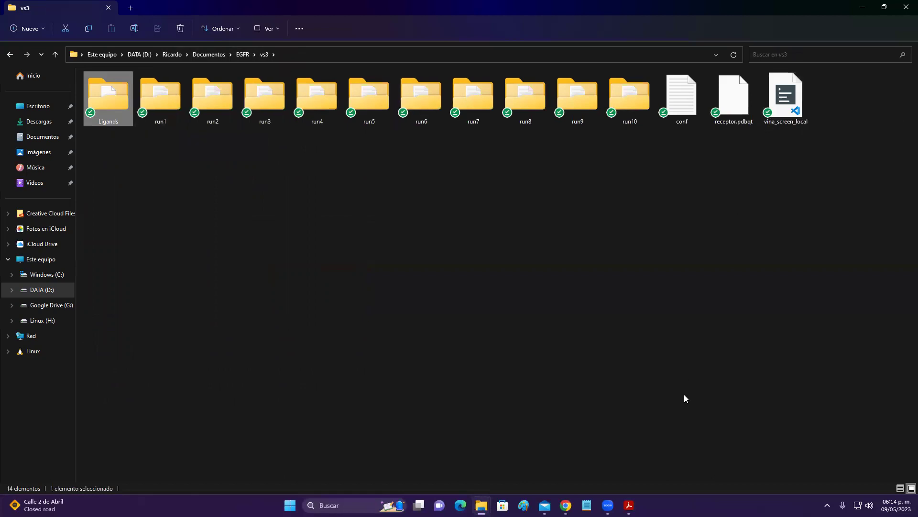
Open the vina_screen_local script in Visual Studio Code and highlight the Ligands folder name in its for loop.
double_click(786, 95)
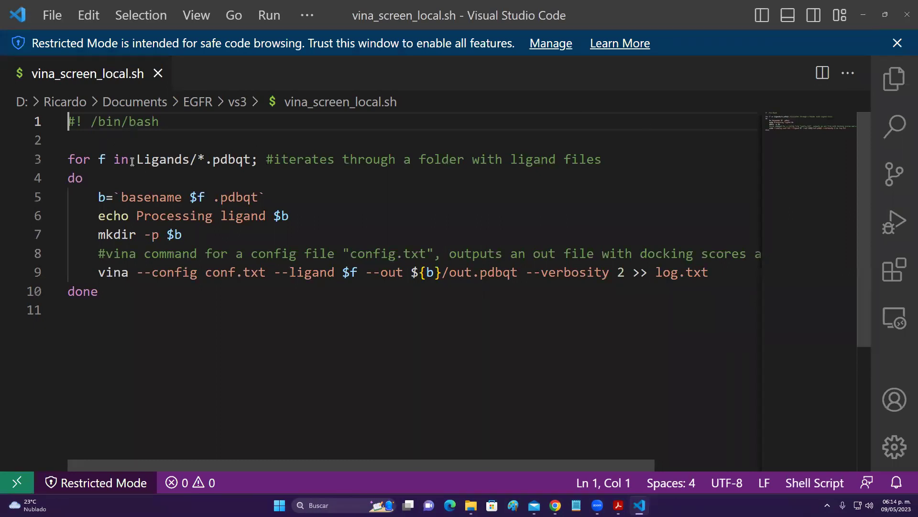
drag(136, 162, 192, 163)
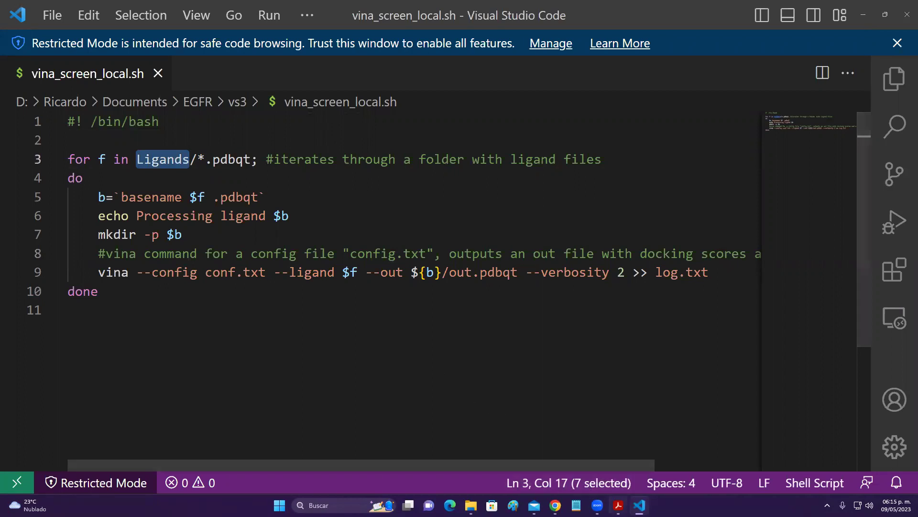
Switch to the pasos_para_cribado_virtual PDF in Acrobat and highlight the chmod +x and ./vina_screen-local.sh commands under step 6.
mouse_move(619, 505)
click(621, 458)
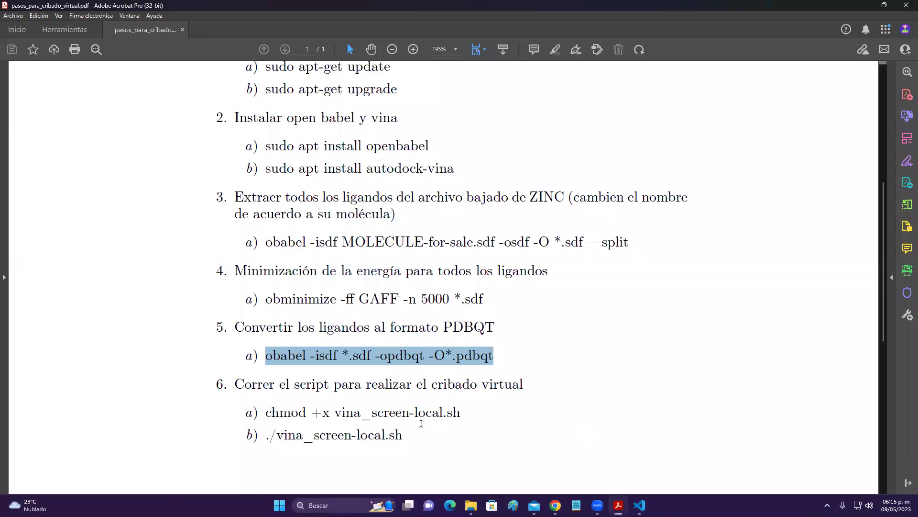
drag(263, 414, 402, 433)
click(496, 454)
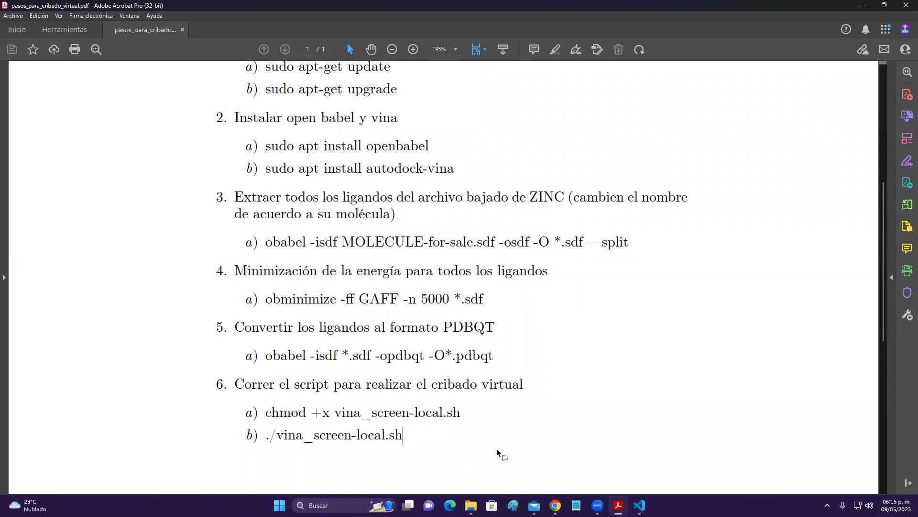
drag(266, 412, 462, 413)
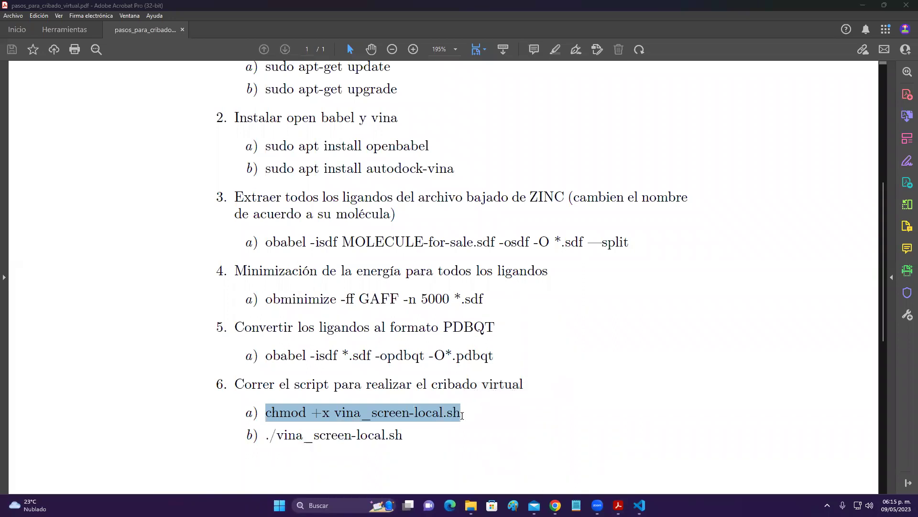
drag(266, 437, 399, 443)
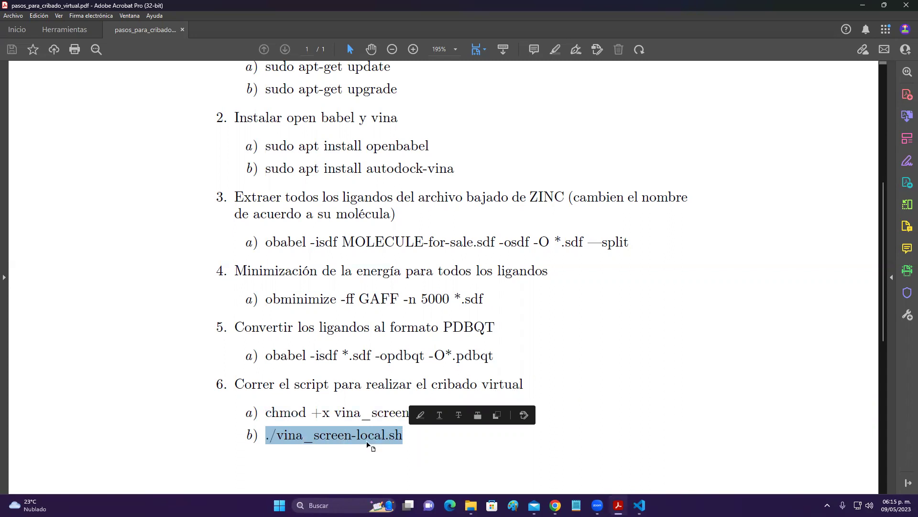
drag(259, 414, 406, 438)
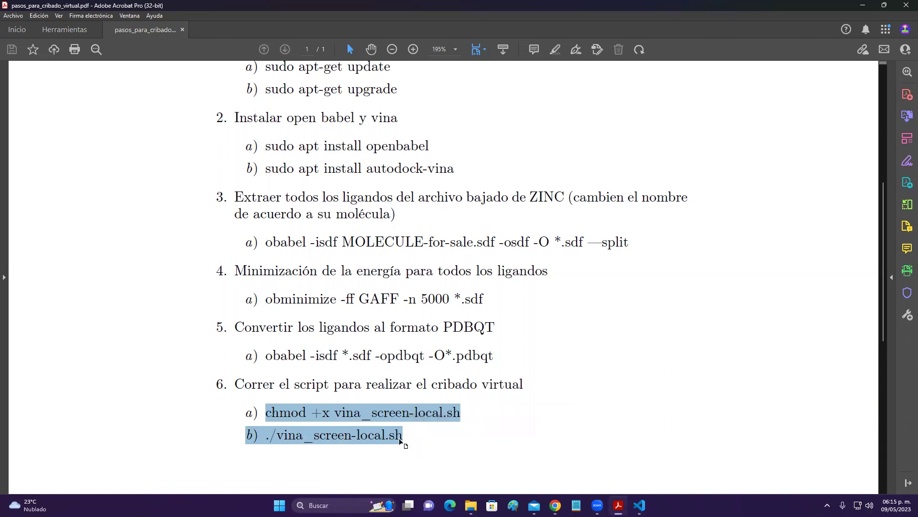
Revisit the script in Visual Studio Code, minimize it, and open the conf file from the vs3 folder.
click(640, 506)
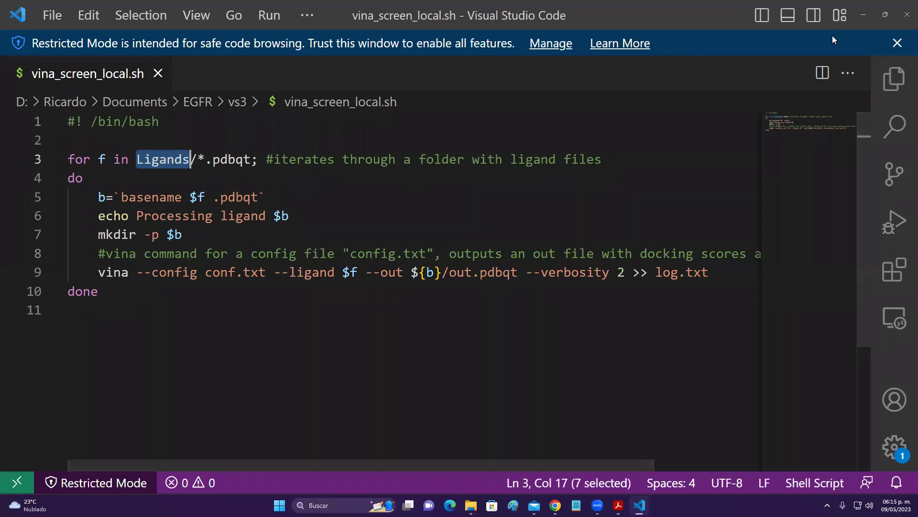
click(864, 11)
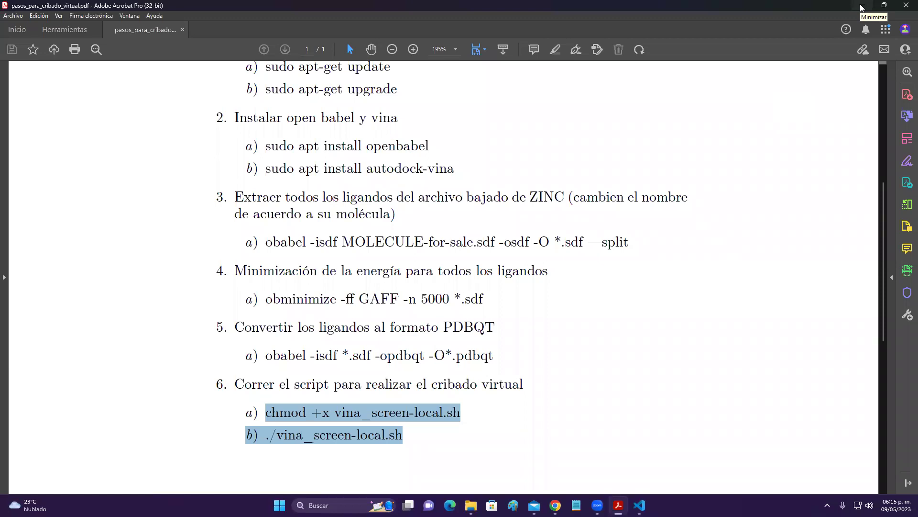
mouse_move(471, 505)
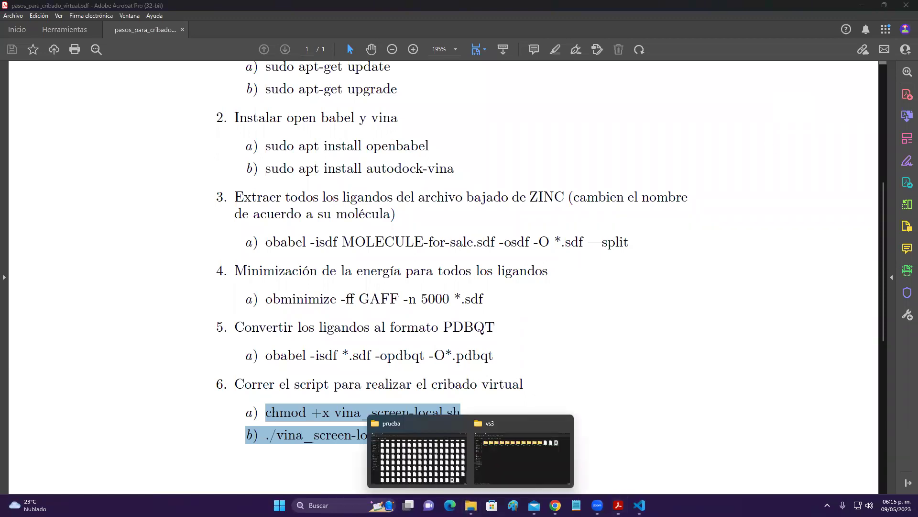
click(518, 461)
click(682, 98)
key(Return)
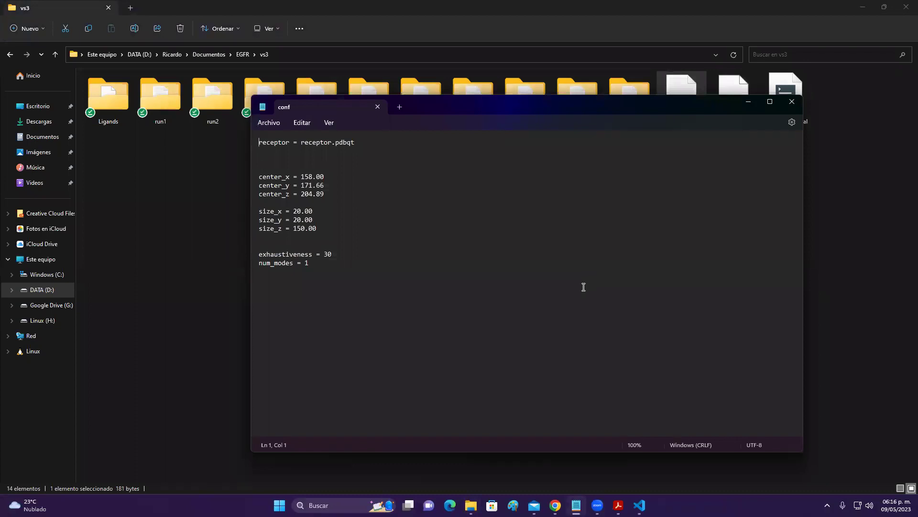
Examine the center coordinates, the exhaustiveness value and the num_modes value in the conf file.
drag(298, 176, 330, 192)
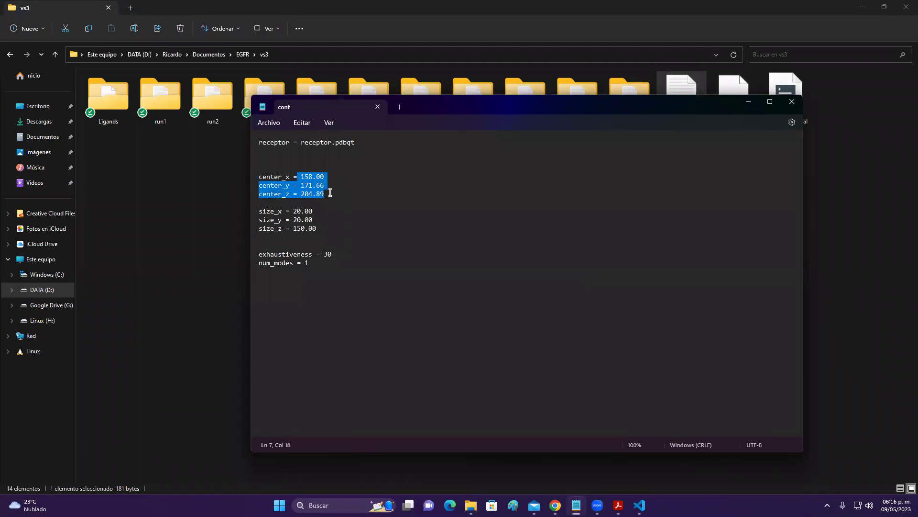
click(330, 192)
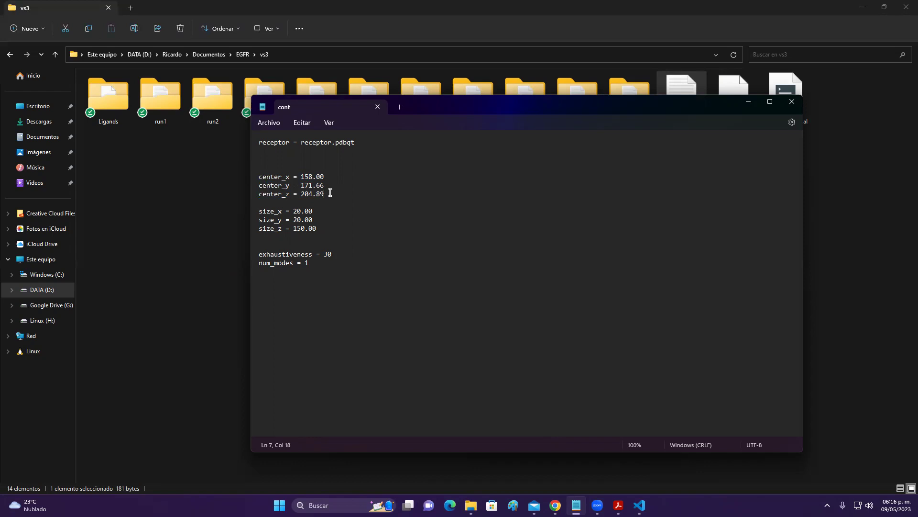
click(335, 254)
double_click(324, 254)
click(327, 255)
double_click(327, 255)
drag(320, 254, 335, 254)
click(333, 253)
click(309, 264)
drag(310, 263, 307, 265)
click(311, 264)
click(339, 257)
Review the center, size and receptor settings in conf, and move its window to uncover the vs3 files.
drag(301, 176, 339, 224)
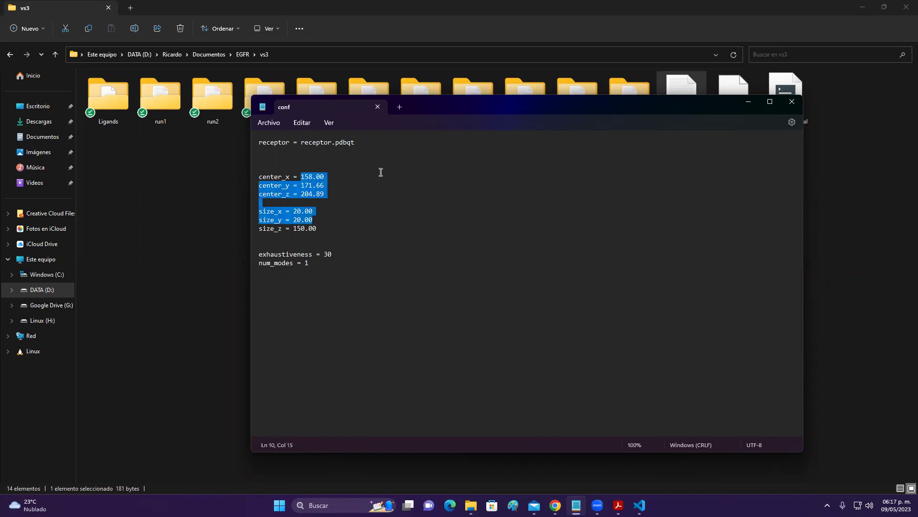
click(331, 143)
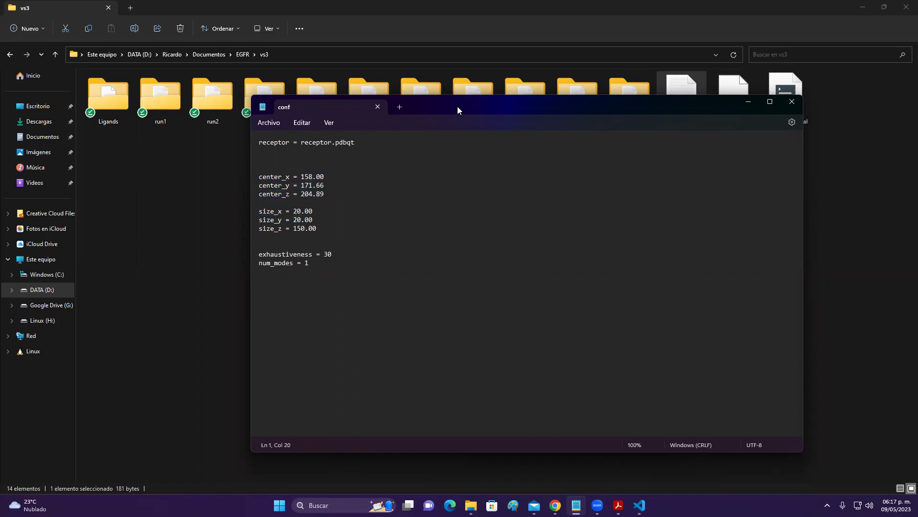
drag(458, 106, 416, 147)
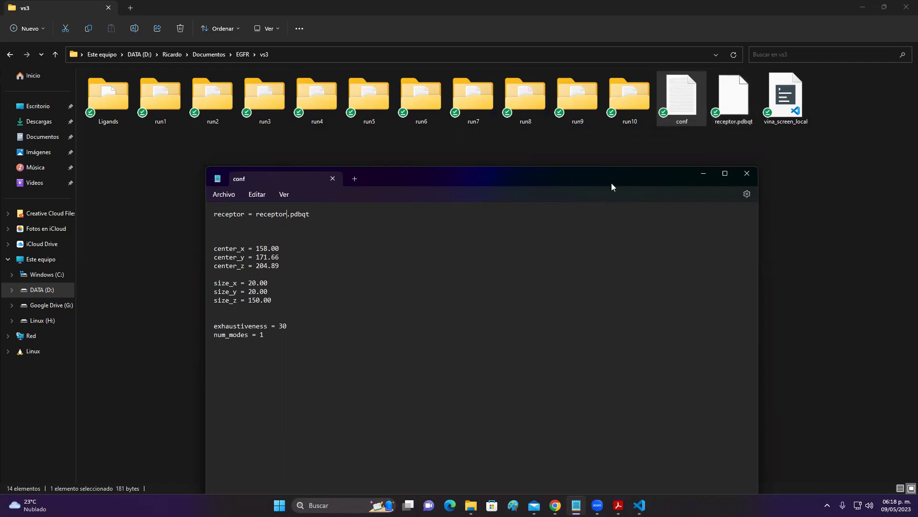
drag(613, 176, 632, 155)
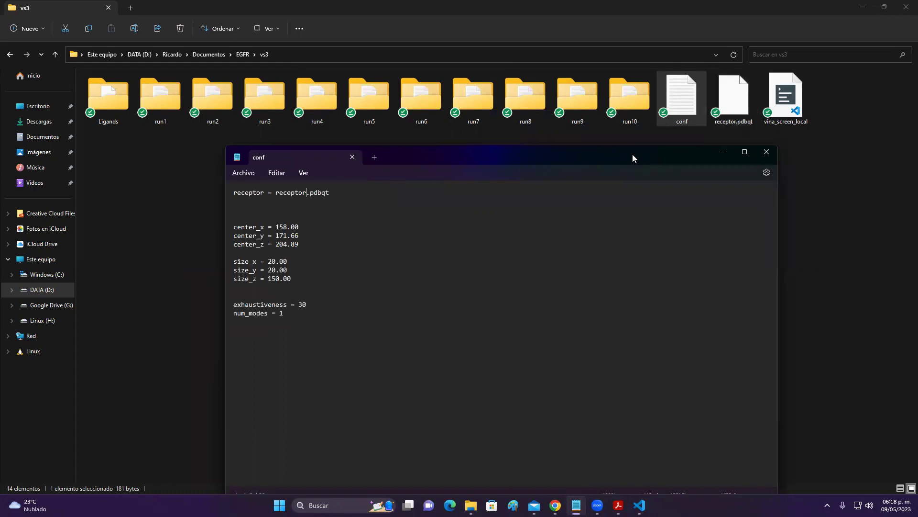
mouse_move(576, 505)
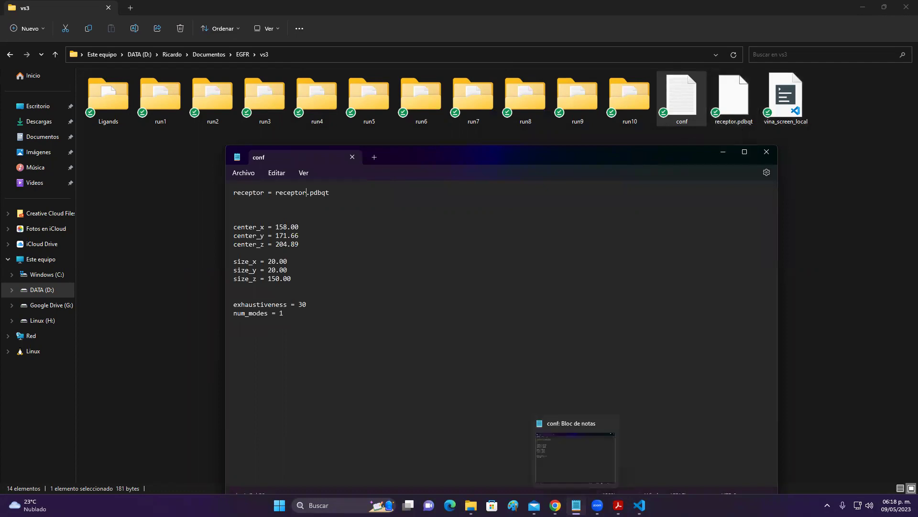
Check the virtual screening steps in the PDF guide again, minimize it, and move the conf window aside.
click(618, 505)
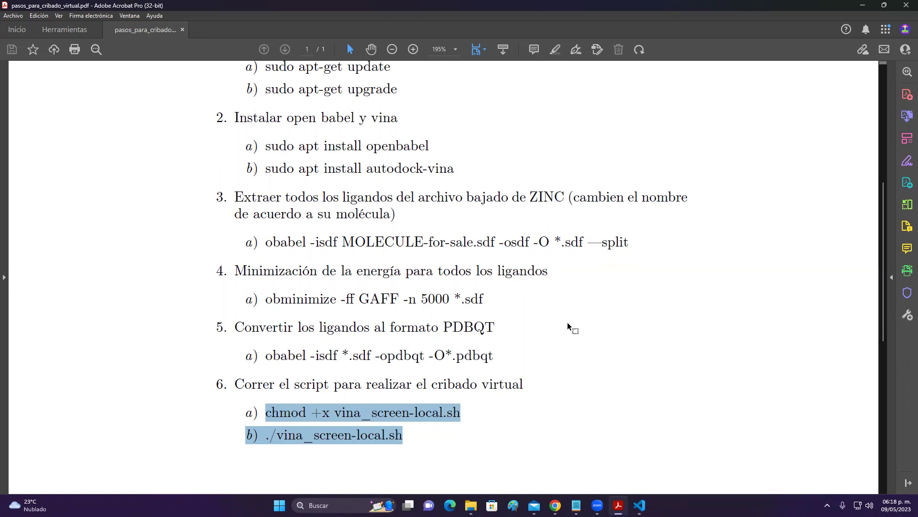
click(863, 6)
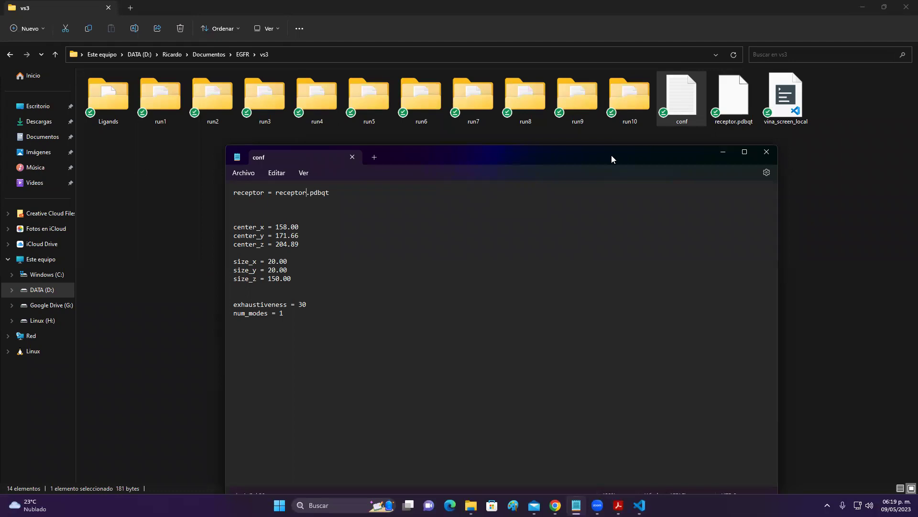
drag(611, 160, 707, 159)
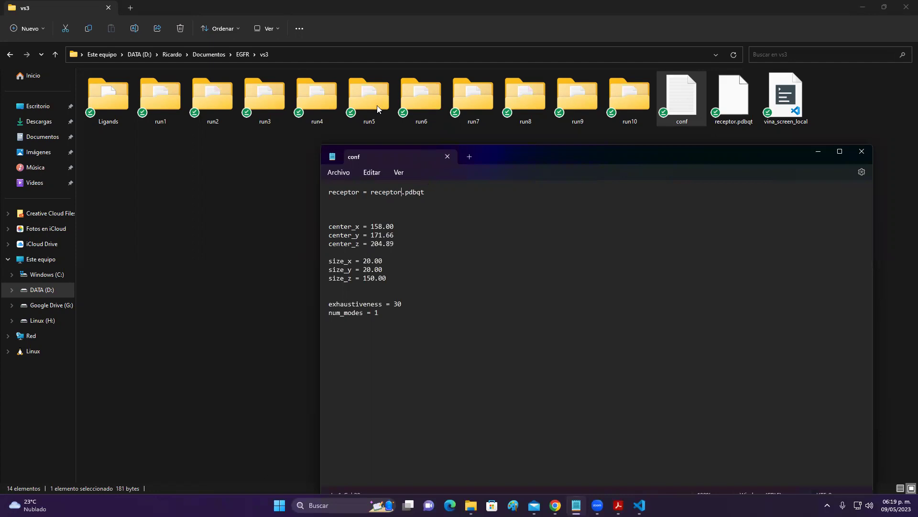
Inspect the contents of the egfr-vs folder inside EGFR and return to EGFR.
click(243, 54)
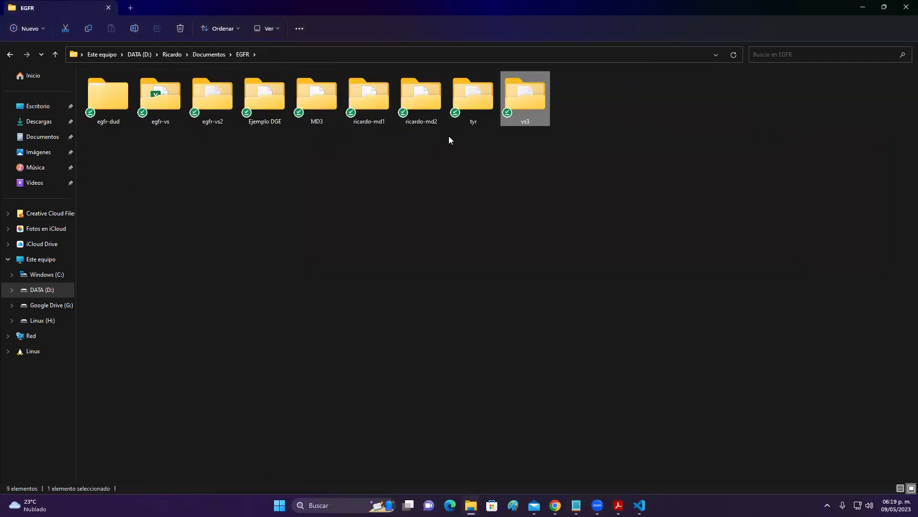
double_click(166, 103)
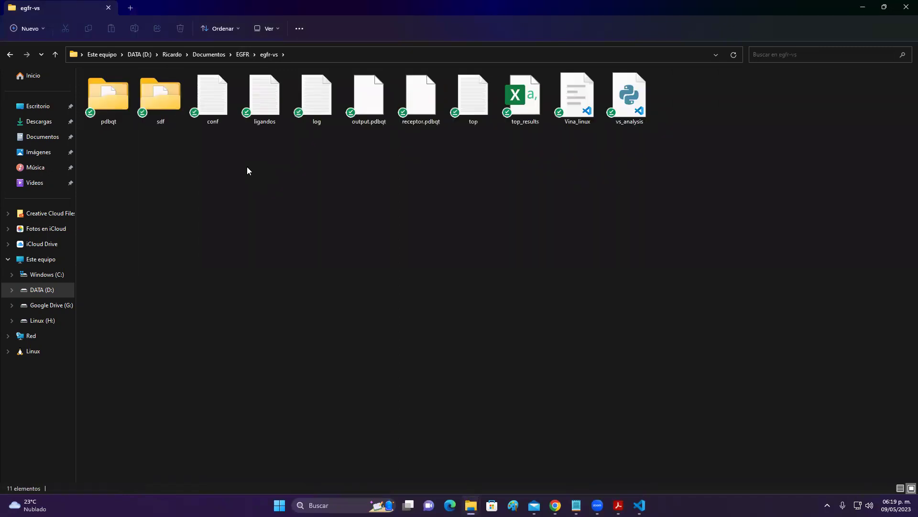
click(243, 55)
Open the egfr-vs2 folder inside EGFR and display its contents as large icons.
double_click(213, 91)
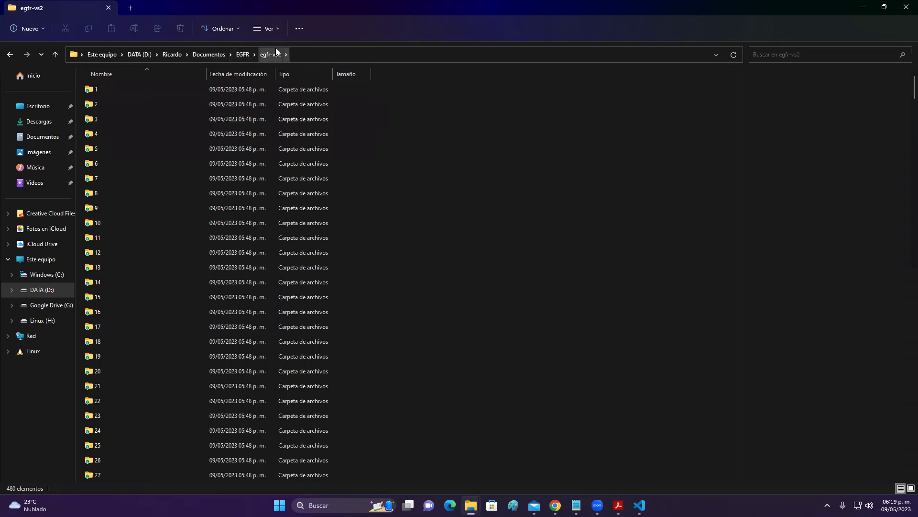
click(277, 28)
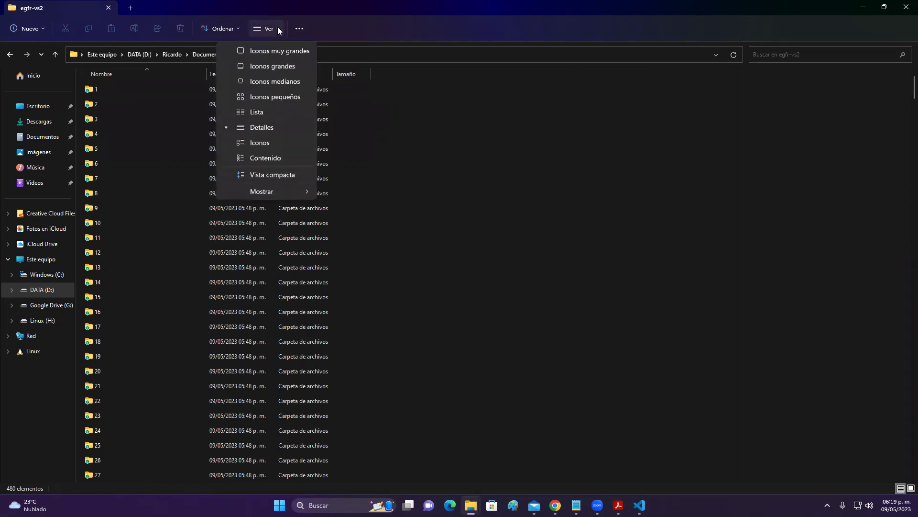
click(276, 65)
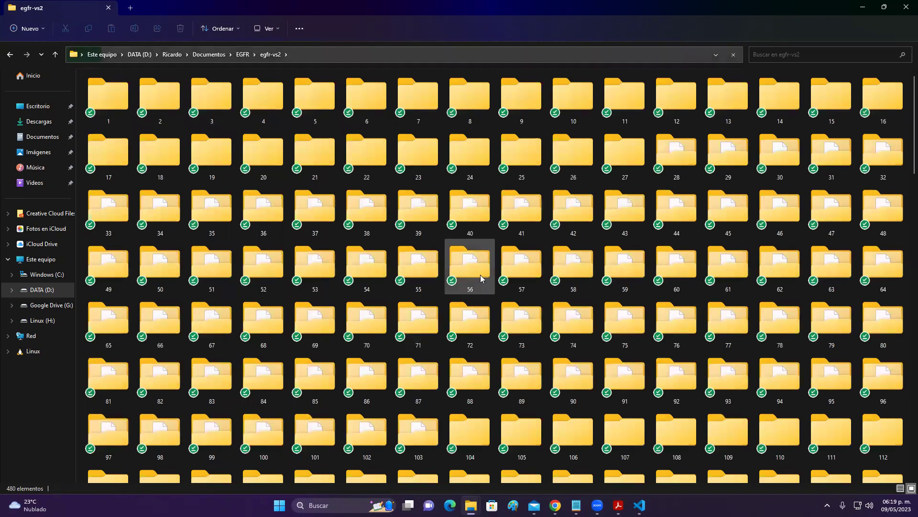
Browse egfr-vs2 down to the Ligands folder and run files, checking them against the vina_screen_local.sh script.
scroll(507, 287, down, 3)
scroll(507, 284, down, 12)
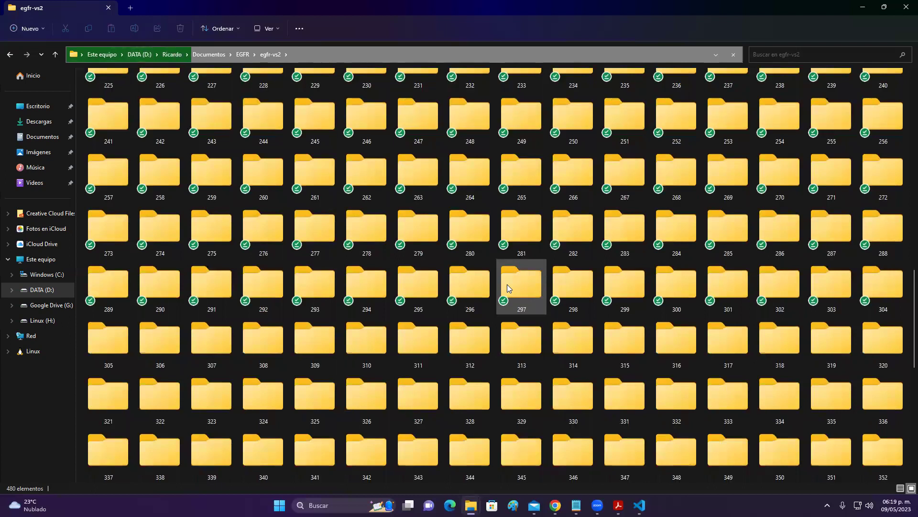
scroll(507, 284, down, 10)
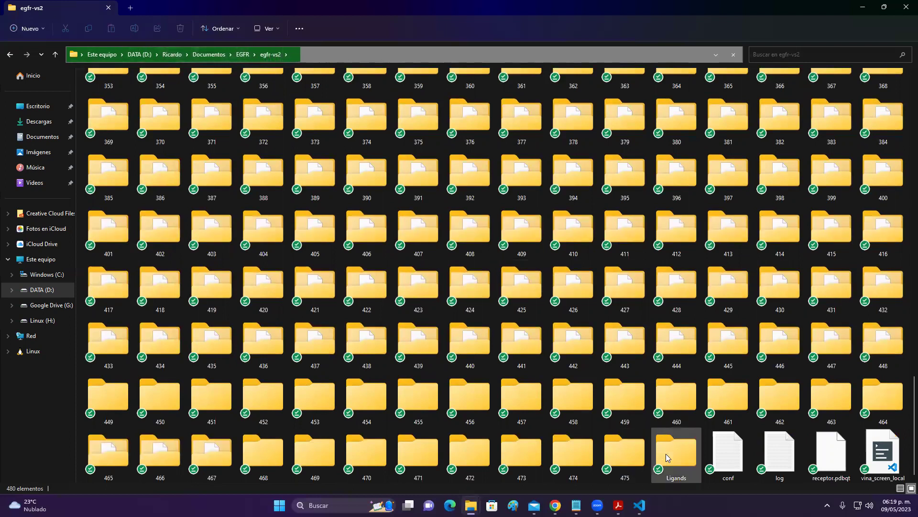
mouse_move(664, 460)
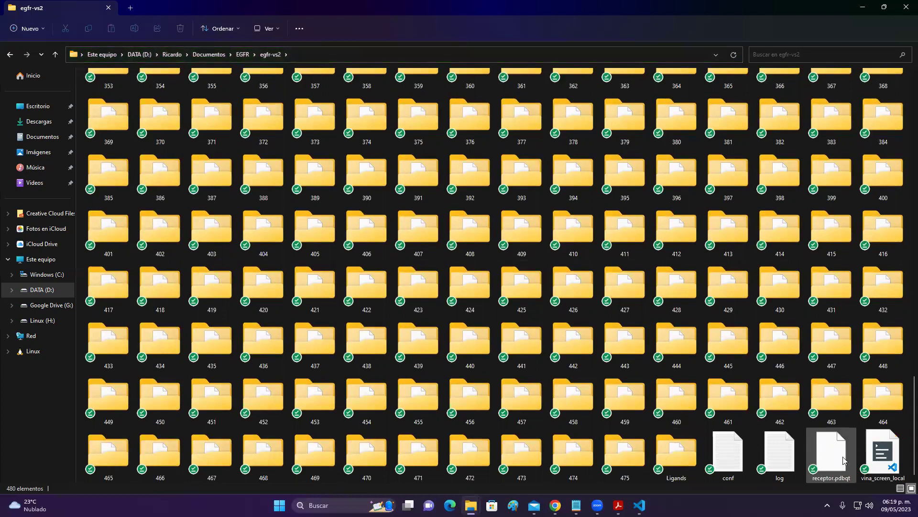
click(640, 505)
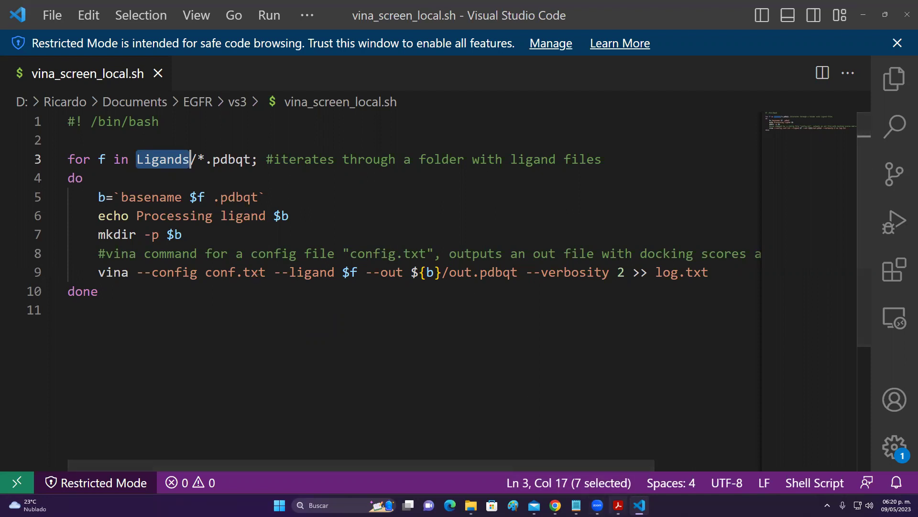
mouse_move(471, 505)
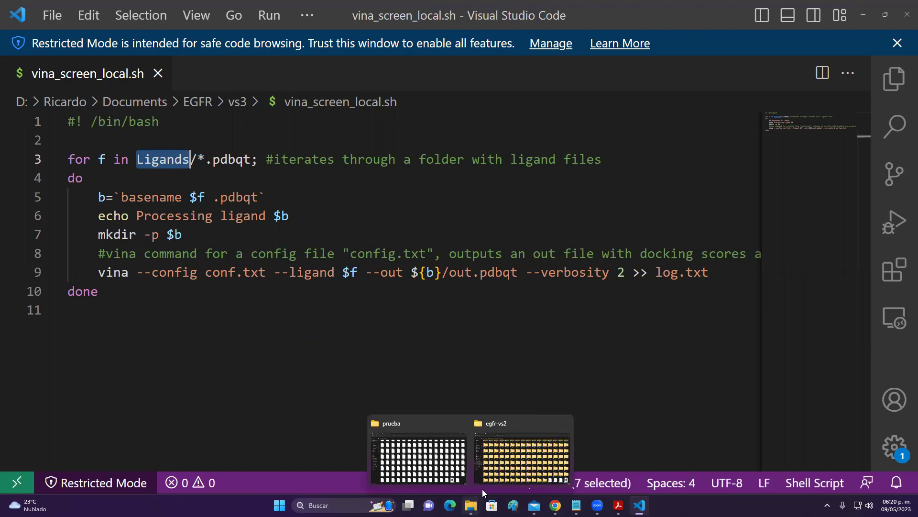
click(514, 467)
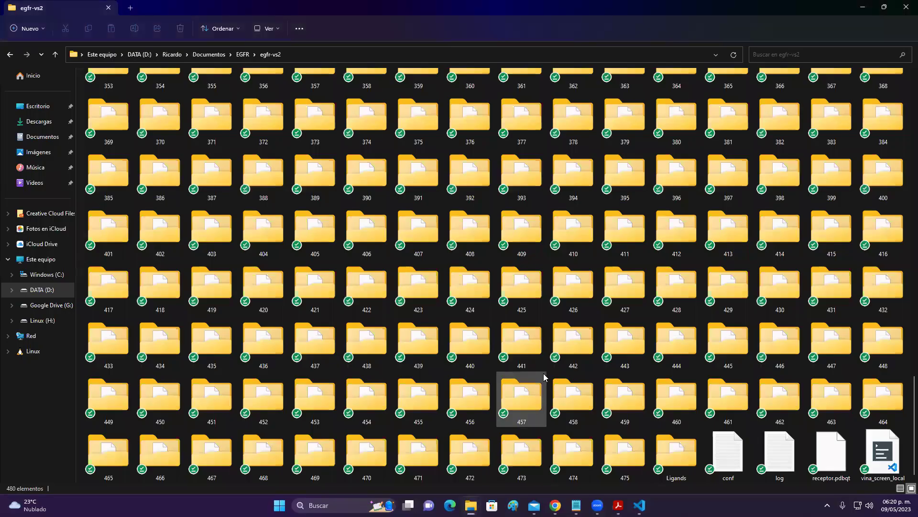
Open folder 241 in egfr-vs2 and view its out.pdbqt file in the text editor.
scroll(540, 374, up, 5)
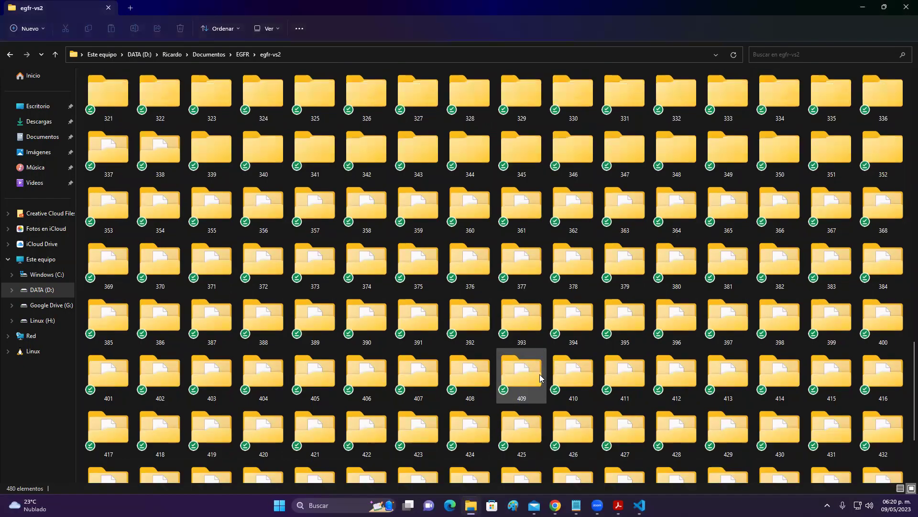
double_click(109, 149)
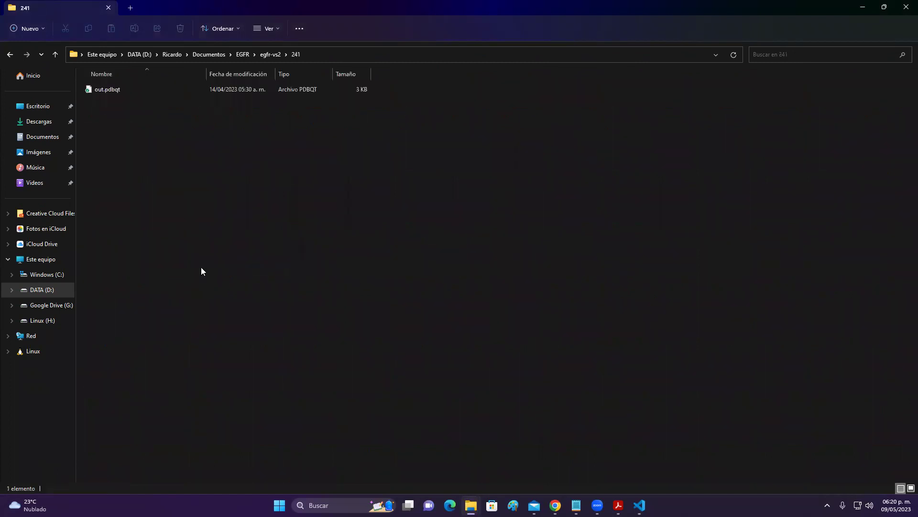
right_click(103, 90)
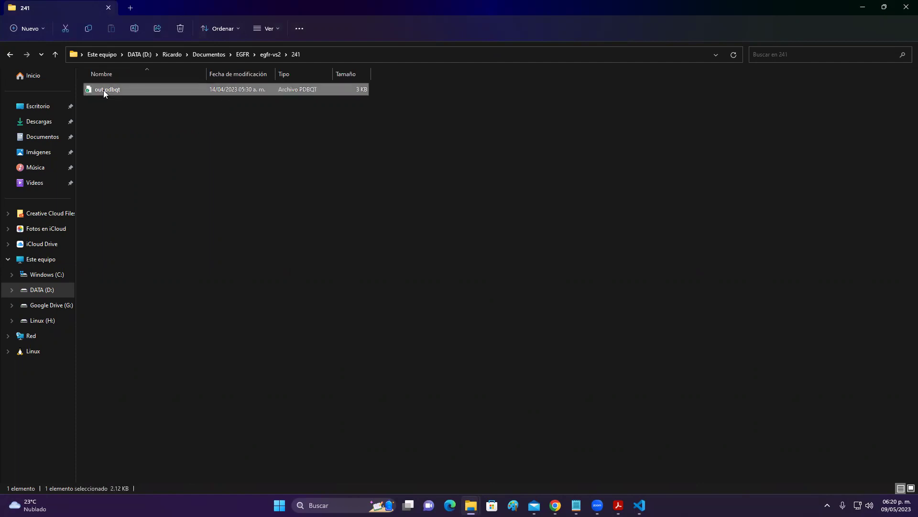
mouse_move(132, 123)
click(299, 122)
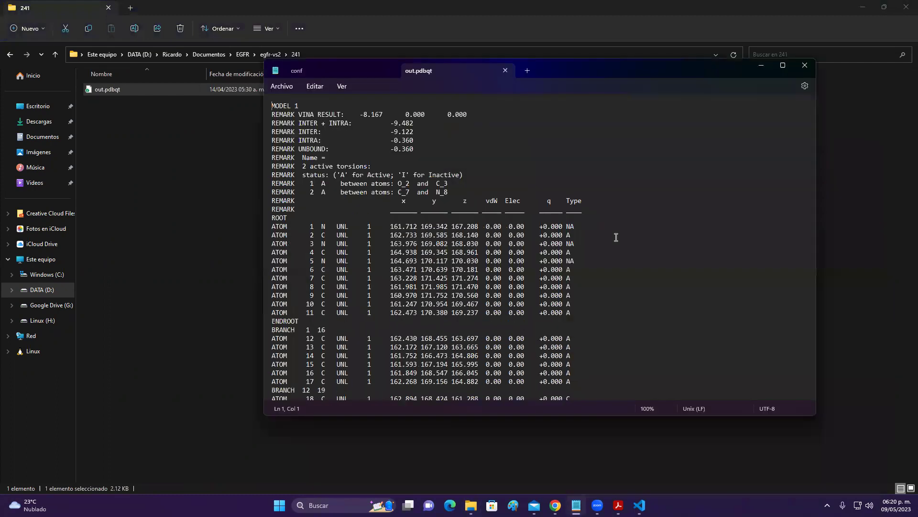
Review out.pdbqt with the first VINA RESULT score highlighted, and close the file.
drag(357, 114, 390, 115)
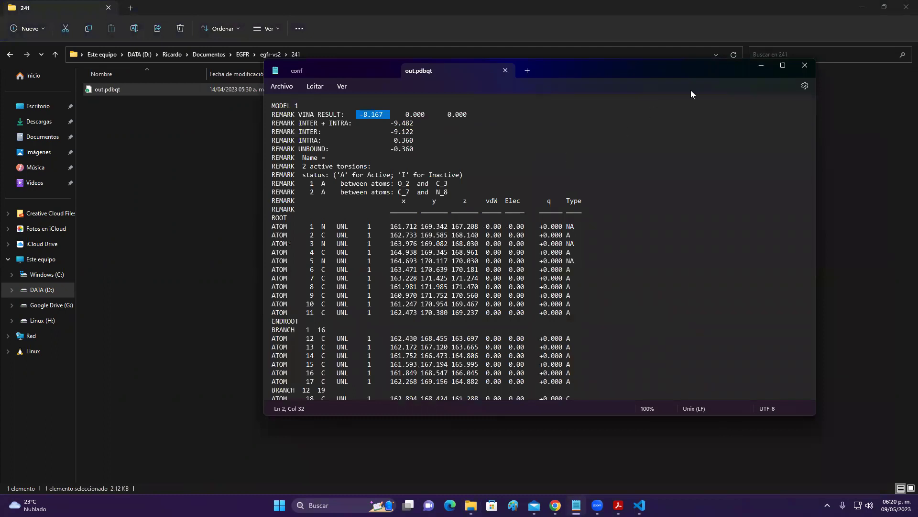
scroll(505, 188, down, 2)
scroll(502, 174, up, 2)
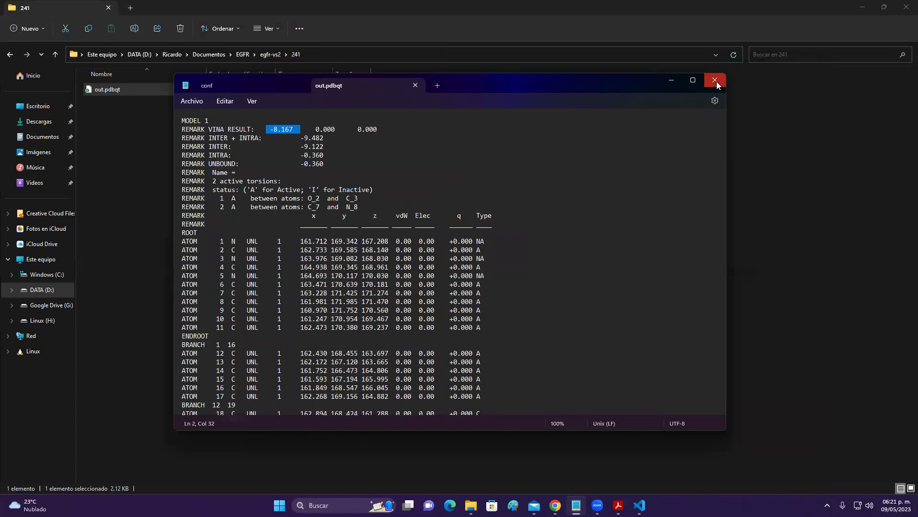
click(717, 81)
Return to the egfr-vs2 folder through EGFR and select the log file at the end of its contents.
click(242, 54)
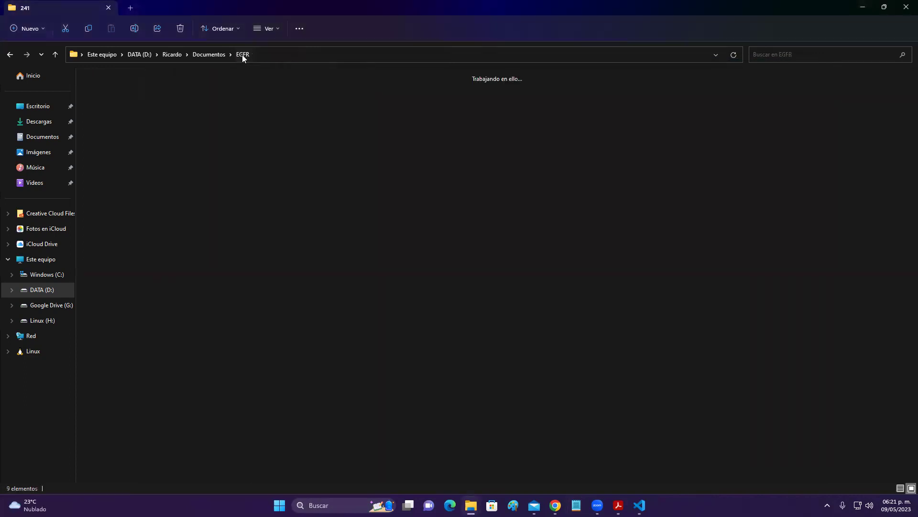
double_click(207, 109)
scroll(634, 242, down, 20)
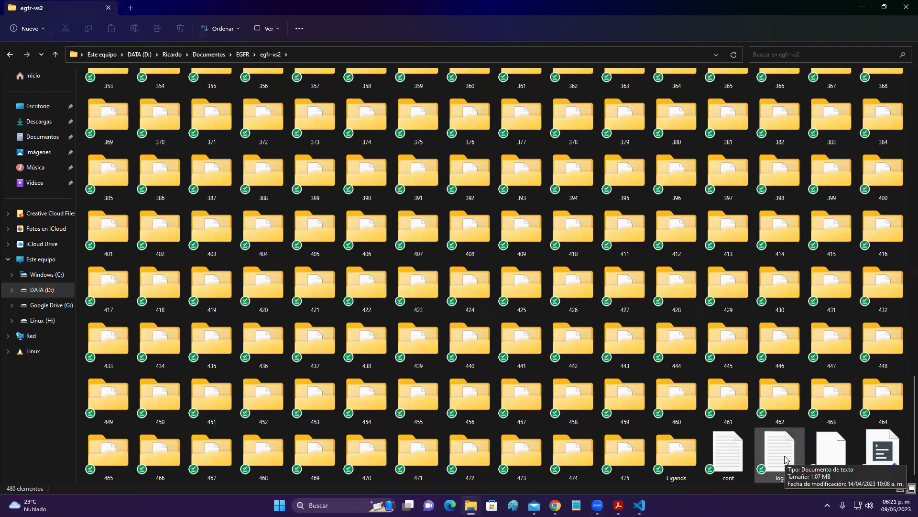
click(785, 459)
Highlight the log.txt output name in the vina command on line 9 of vina_screen_local.sh.
mouse_move(639, 505)
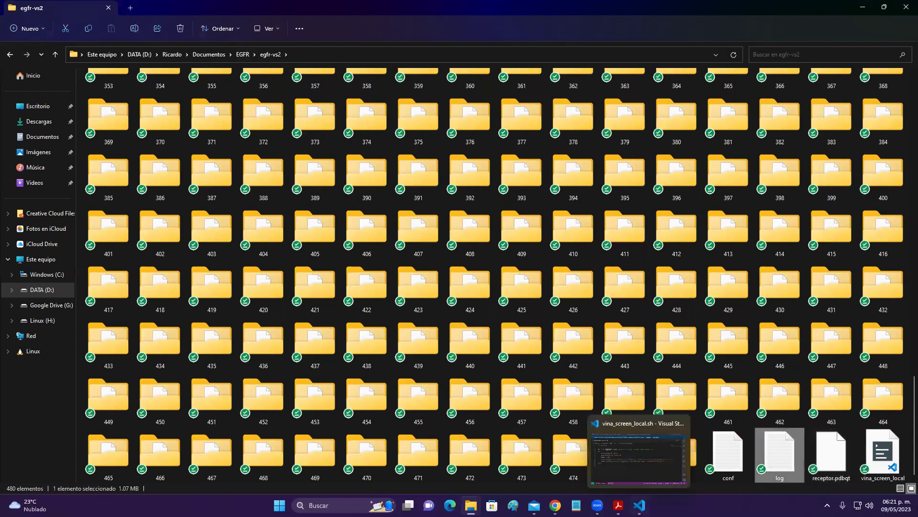
click(639, 454)
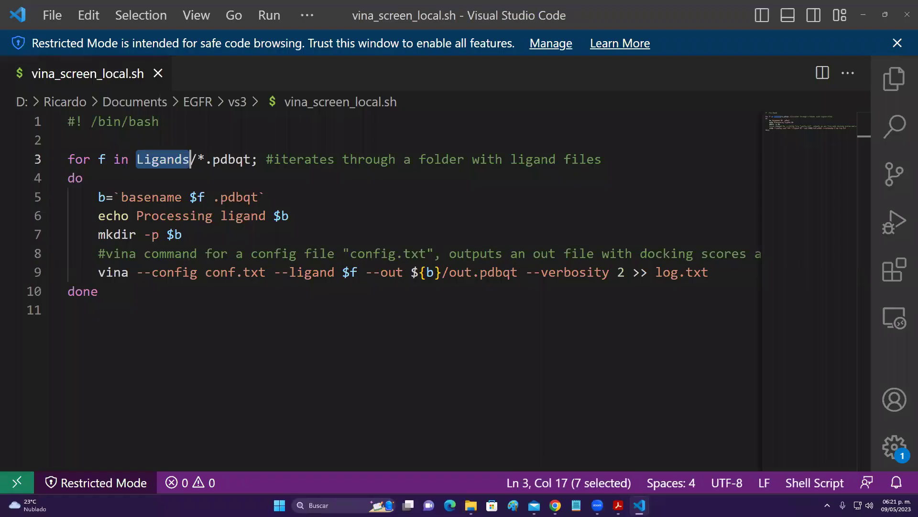
click(657, 273)
drag(658, 272, 712, 272)
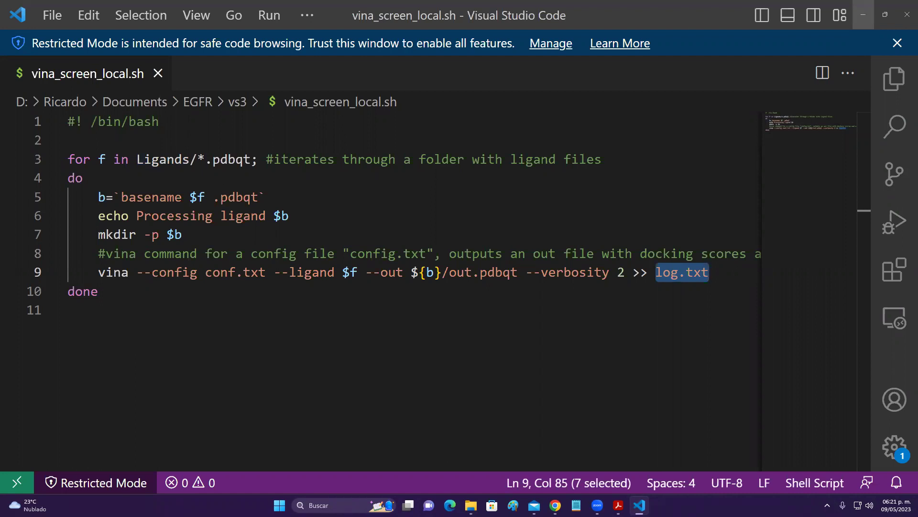
click(576, 505)
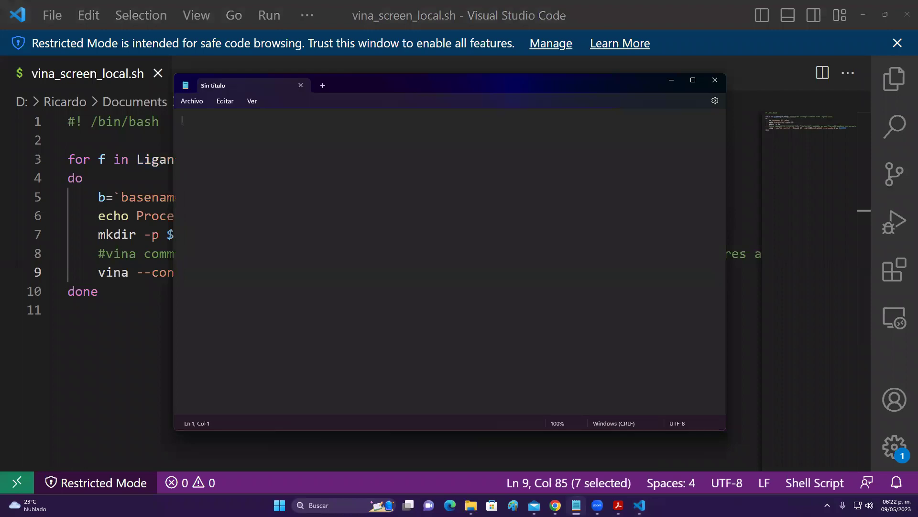
click(715, 80)
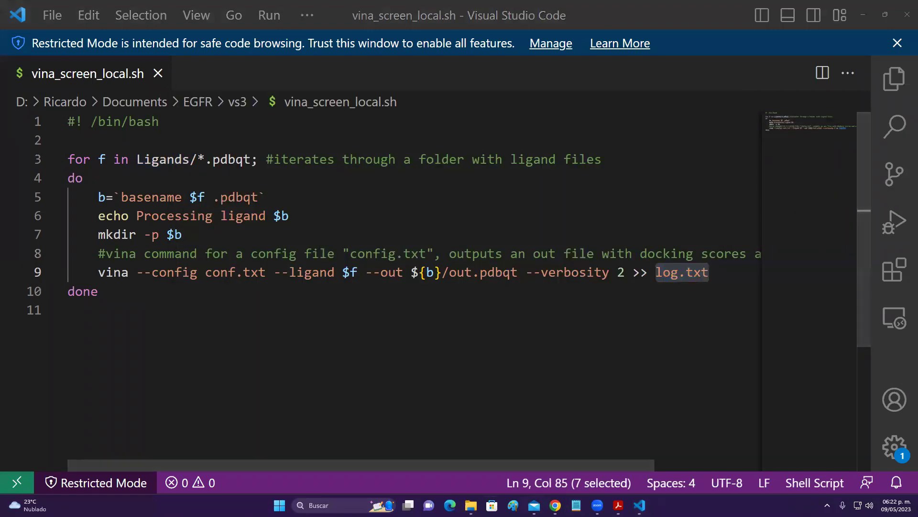
Open the log file from the egfr-vs2 folder and maximize its window.
mouse_move(471, 505)
click(508, 471)
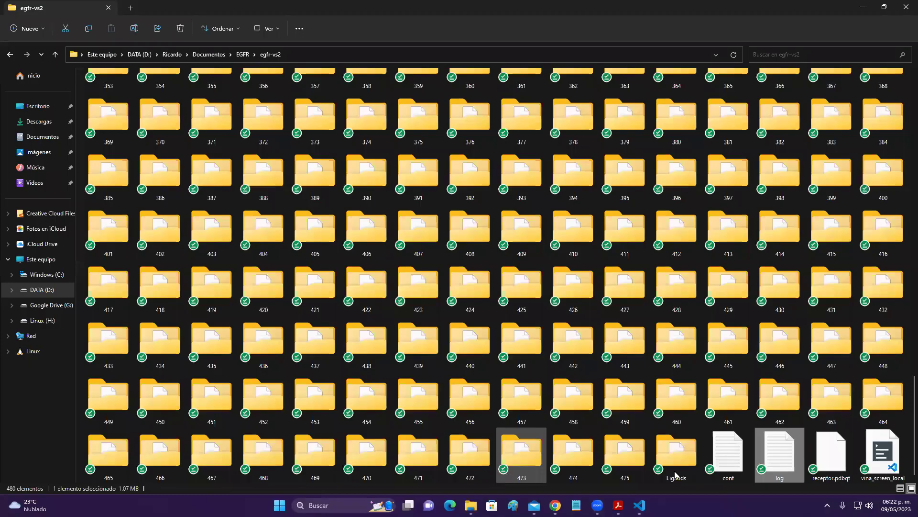
double_click(777, 459)
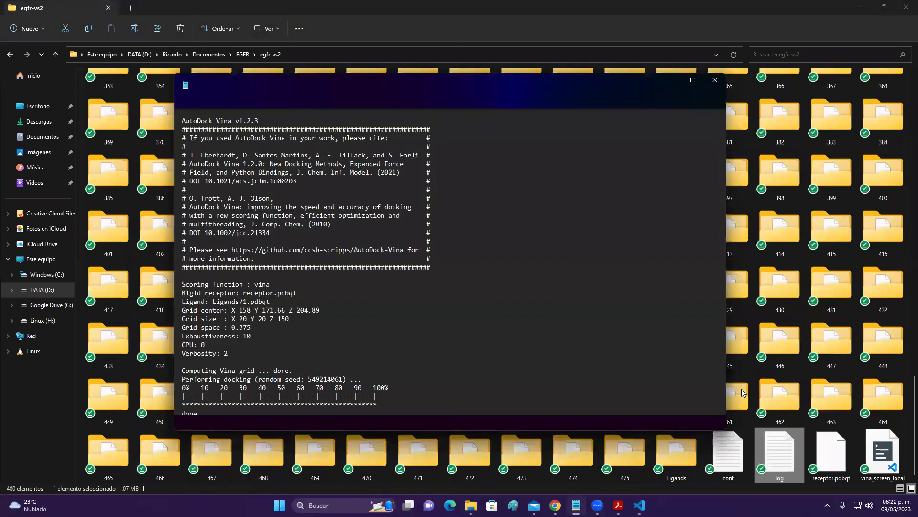
click(694, 80)
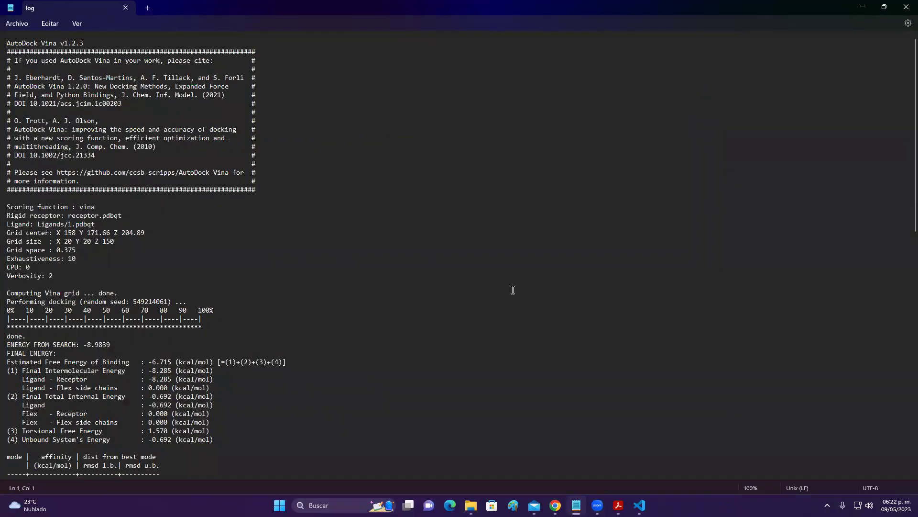
Examine the docking settings, energies and affinity tables per ligand in the log, and highlight the Ligands/10 ligand path.
scroll(275, 220, down, 5)
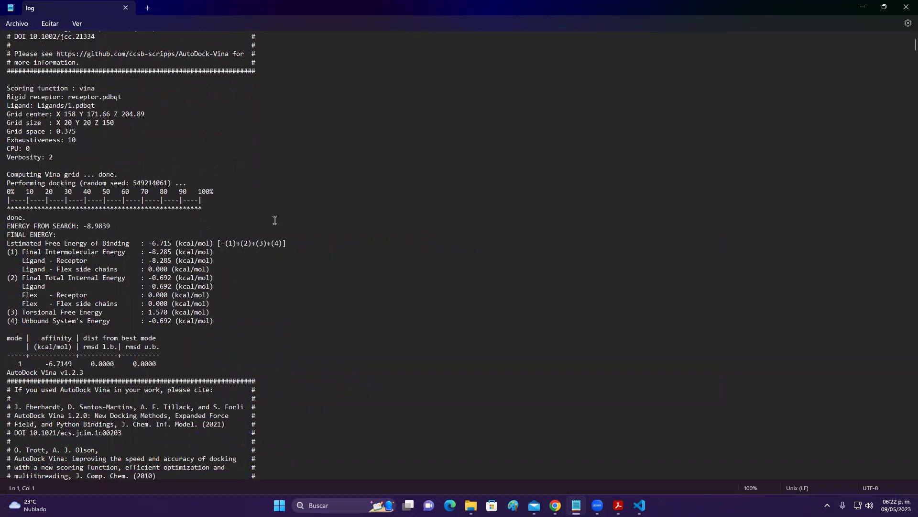
scroll(275, 220, down, 2)
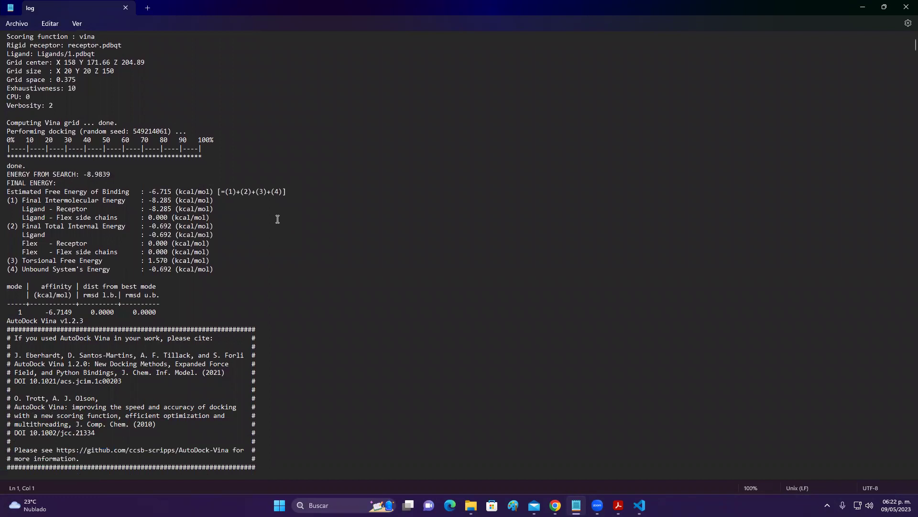
scroll(277, 219, down, 12)
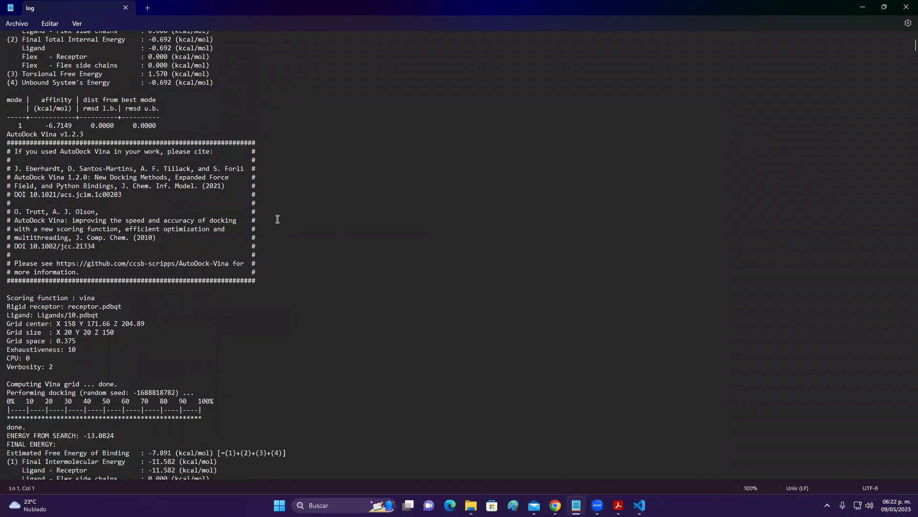
scroll(277, 219, down, 3)
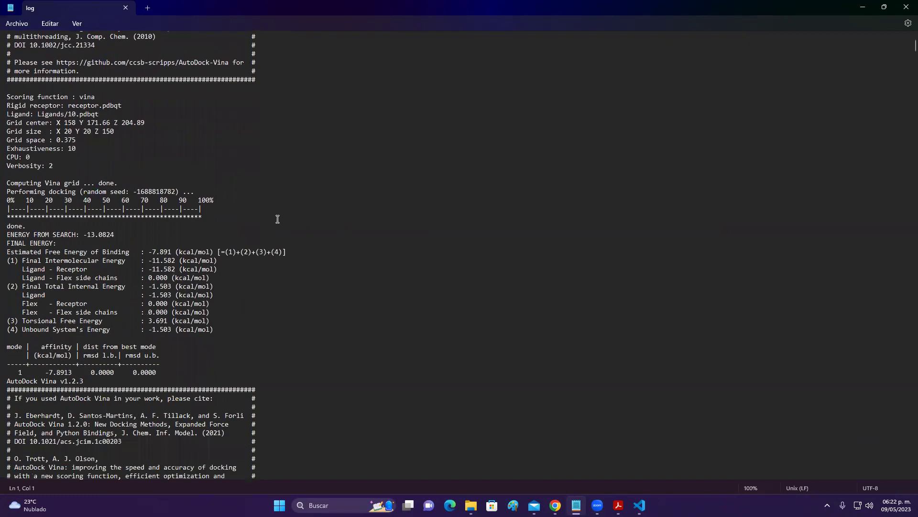
scroll(278, 219, up, 4)
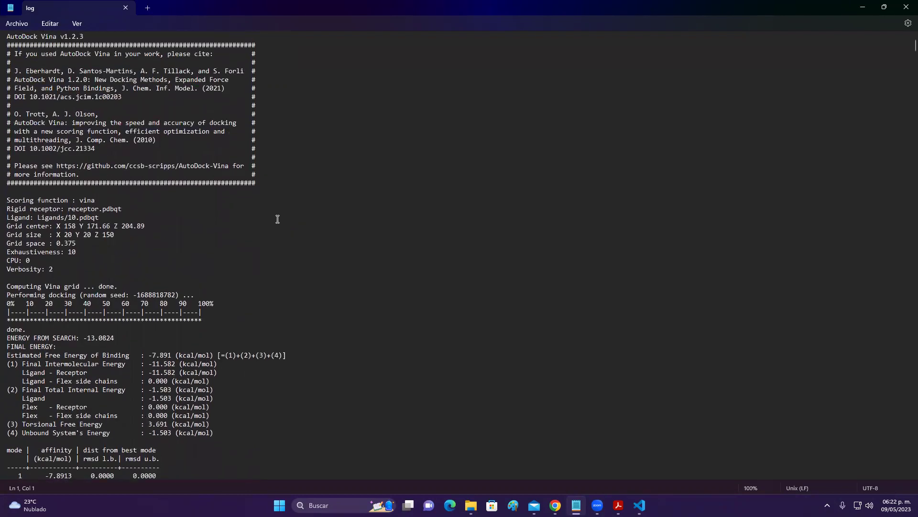
scroll(277, 219, down, 6)
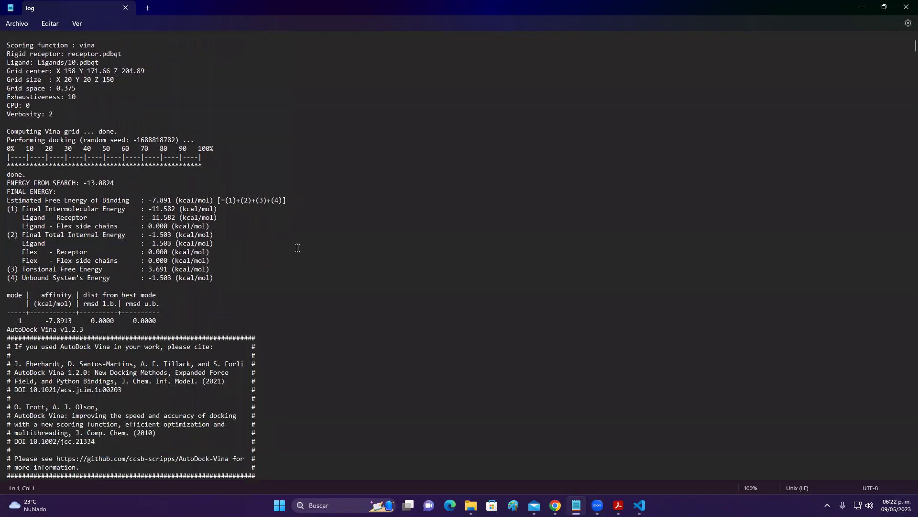
scroll(299, 247, down, 2)
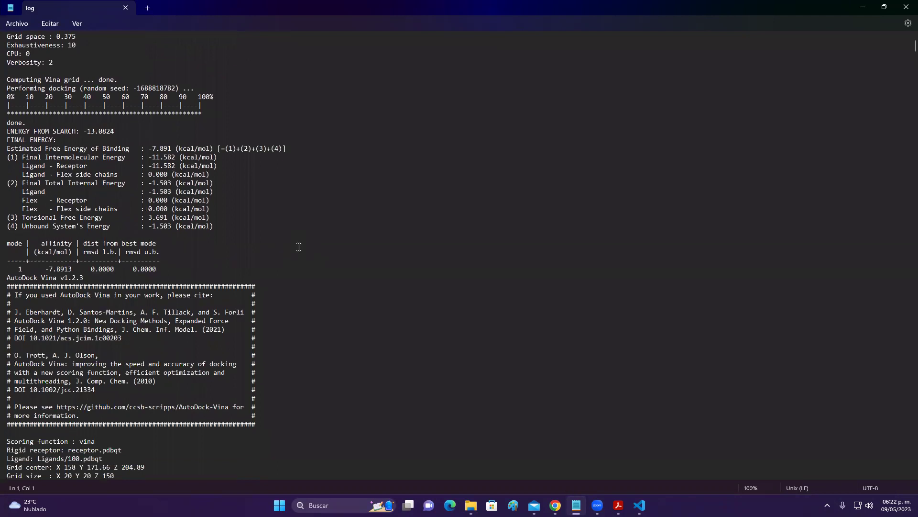
scroll(298, 247, up, 3)
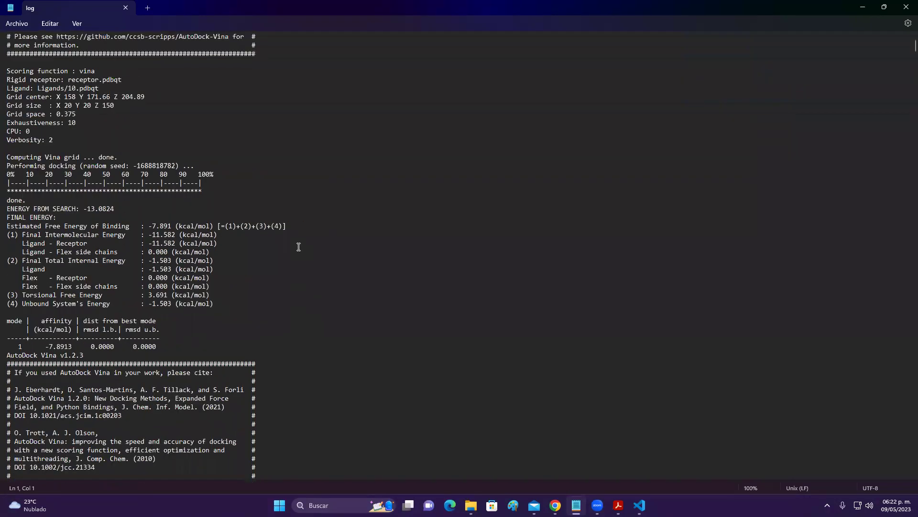
scroll(298, 247, up, 3)
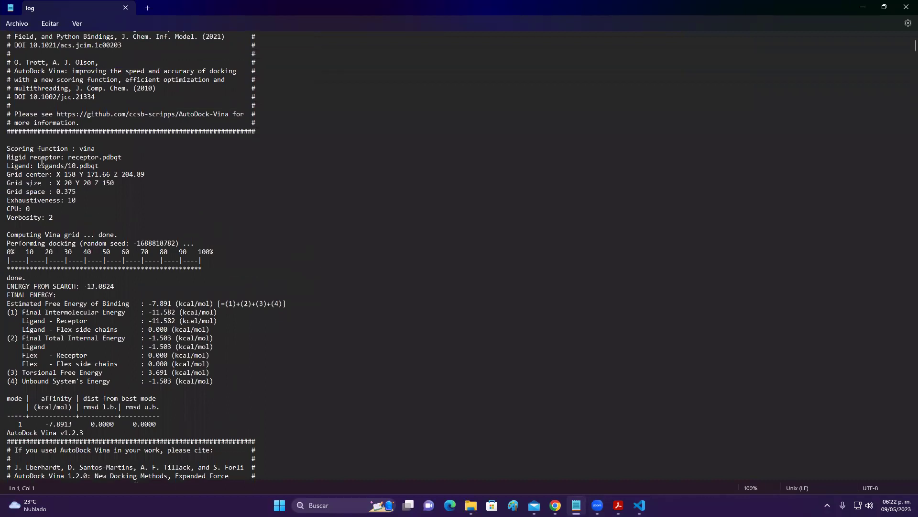
drag(41, 167, 78, 168)
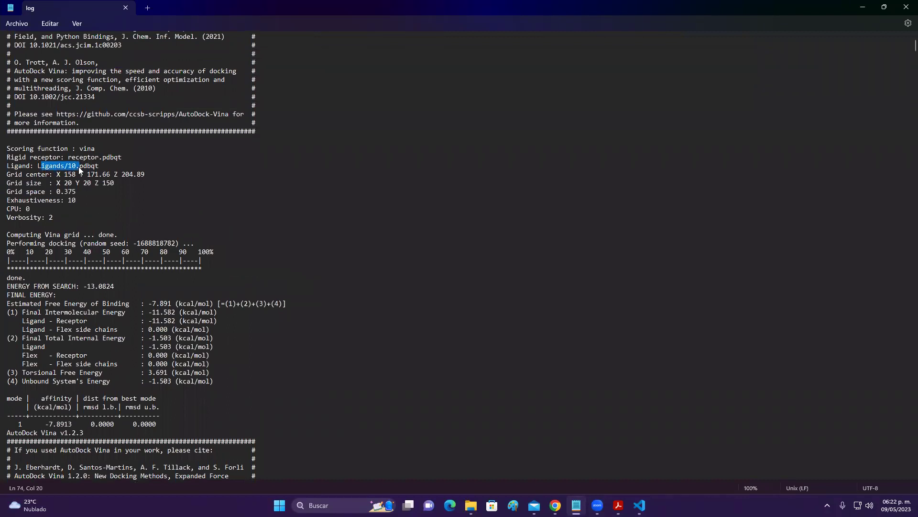
Highlight the affinity value of ligand 10, and that of ligand 99 at the end of the log.
scroll(88, 220, down, 3)
drag(42, 346, 81, 345)
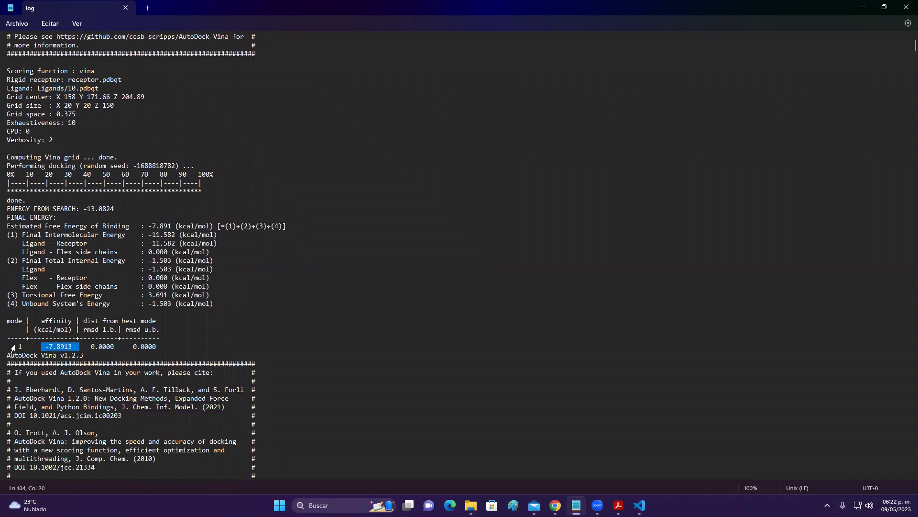
scroll(312, 350, down, 11)
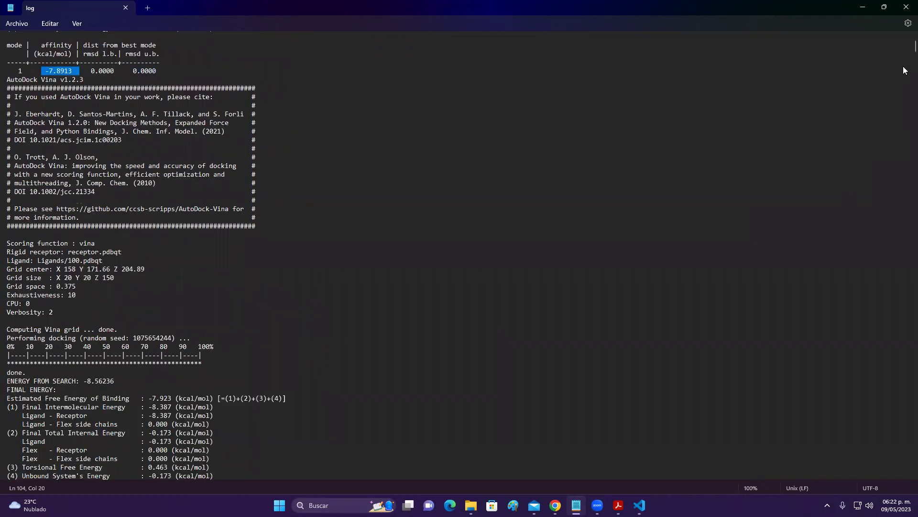
drag(903, 50, 904, 472)
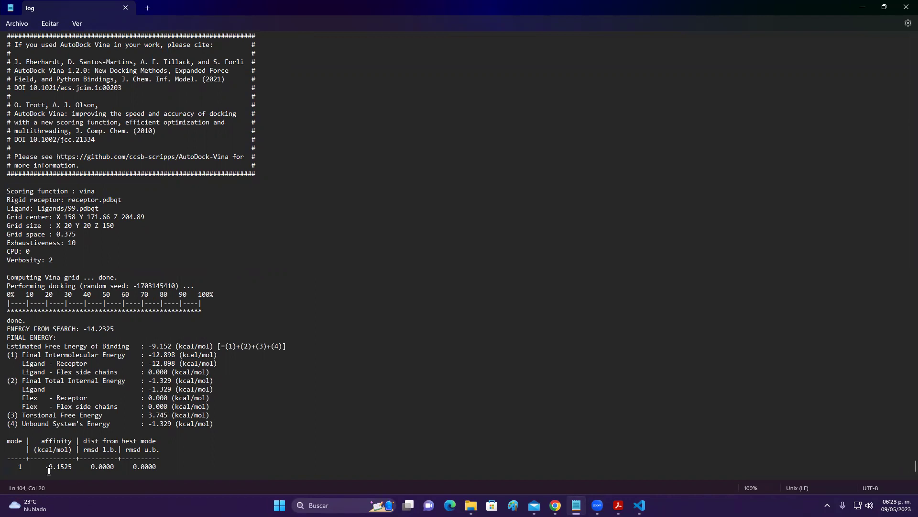
drag(40, 469, 77, 469)
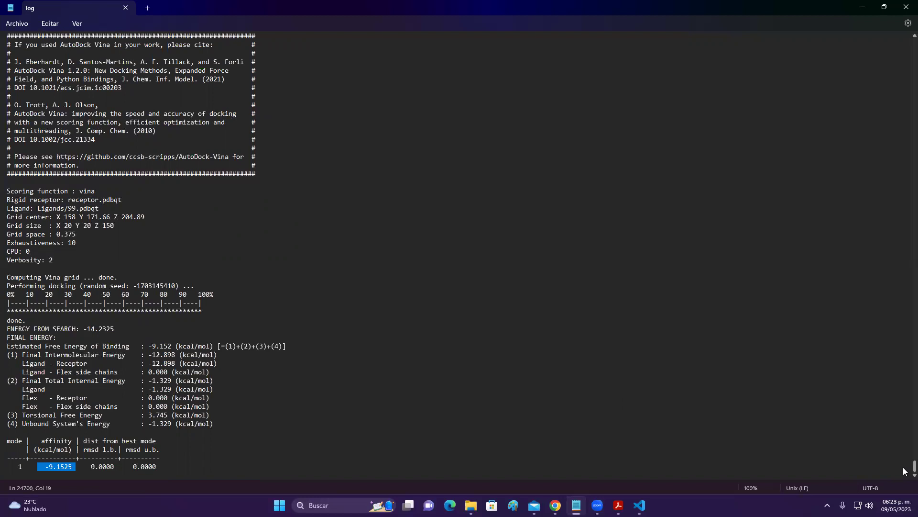
drag(903, 471, 903, 443)
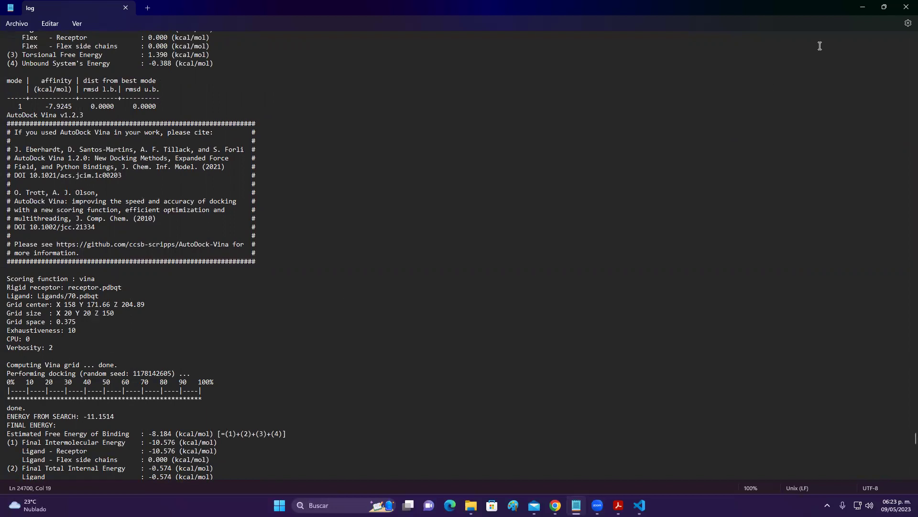
Reopen the log from the egfr-vs2 folder, review the docking results of ligand 1, and close the log window.
click(859, 8)
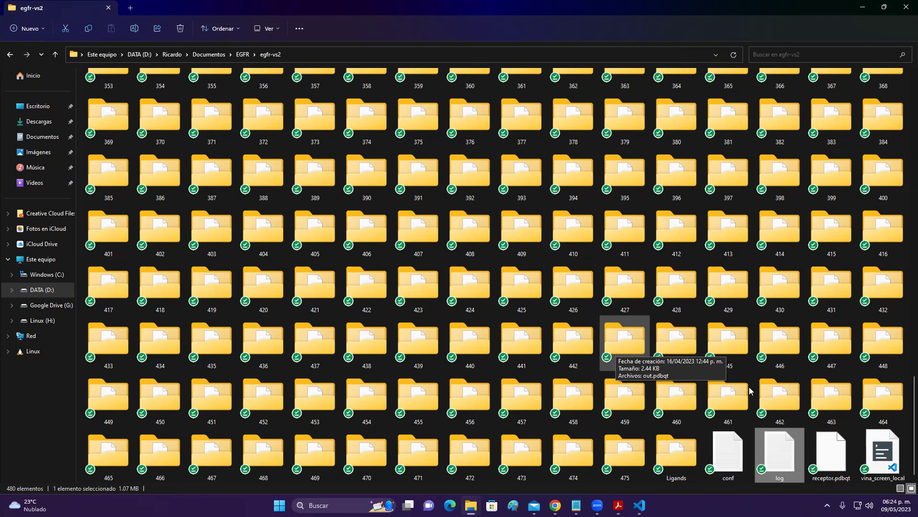
double_click(781, 454)
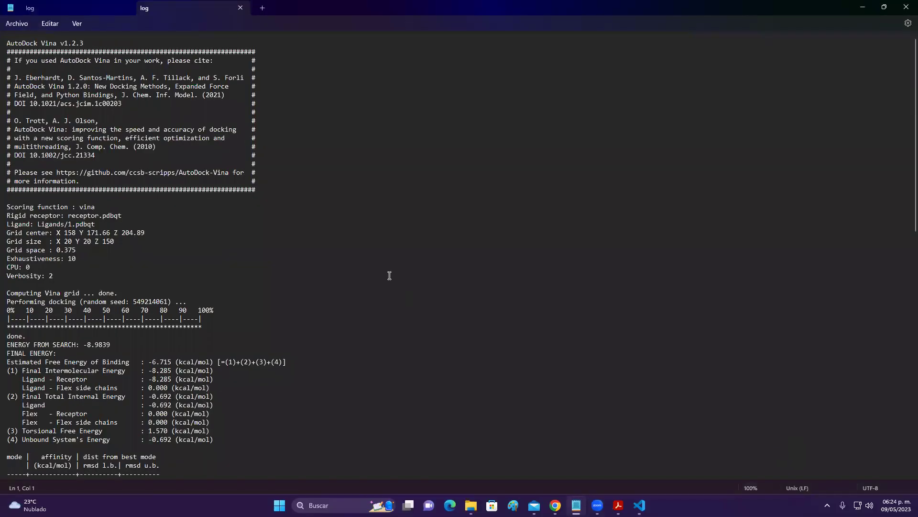
scroll(390, 274, down, 5)
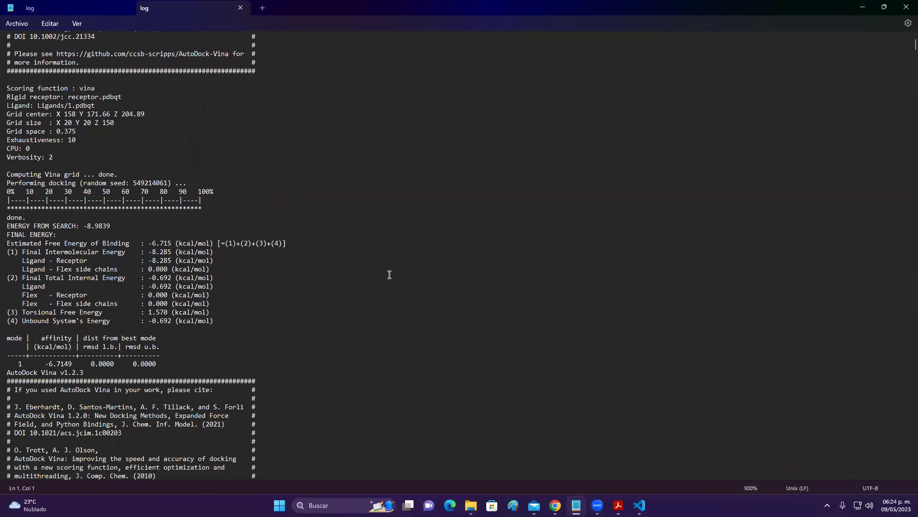
scroll(389, 274, up, 5)
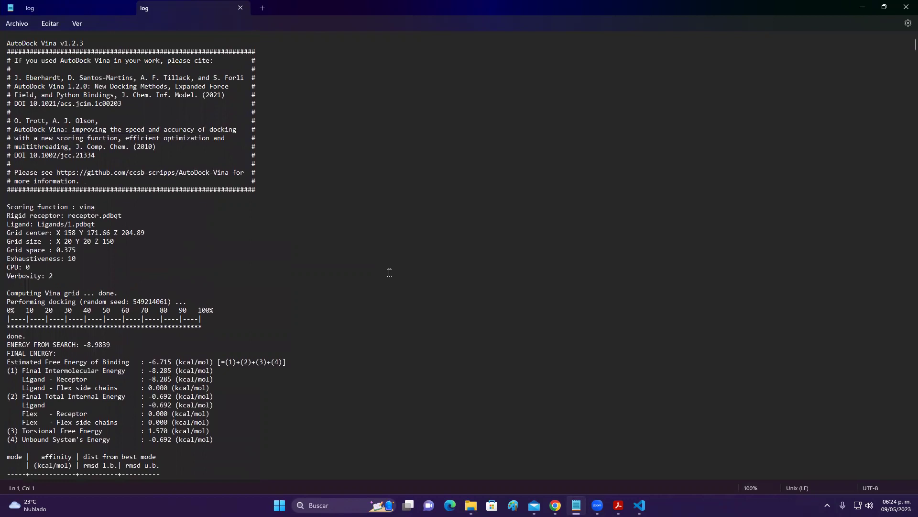
click(906, 6)
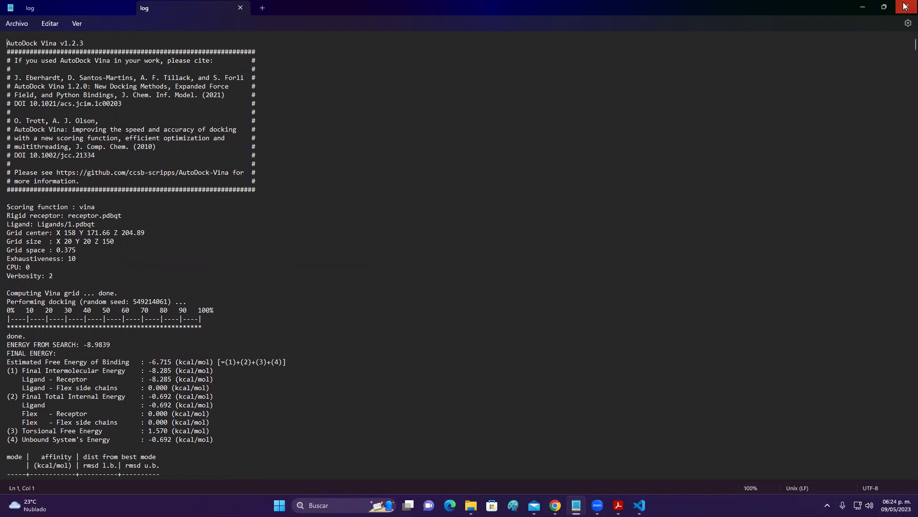
Minimize the folder, vina_screen_local.sh and Chrome windows to reveal the desktop.
click(858, 7)
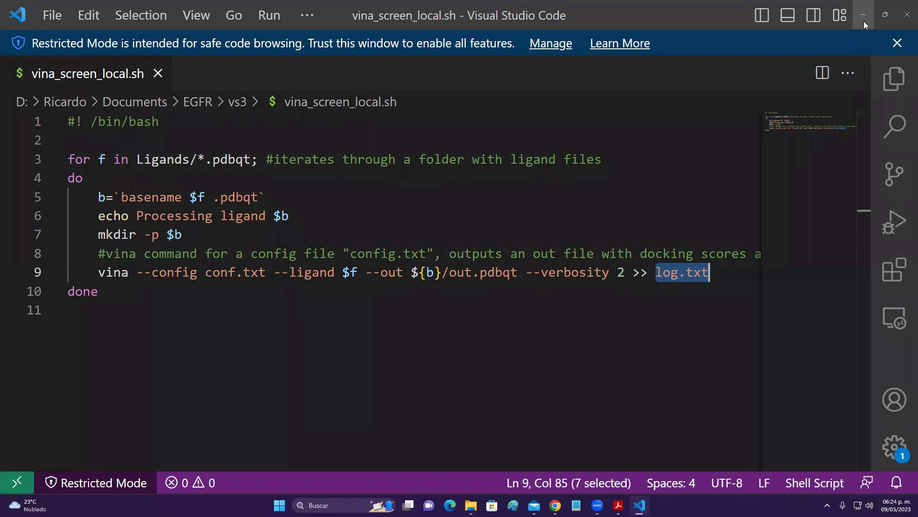
click(864, 14)
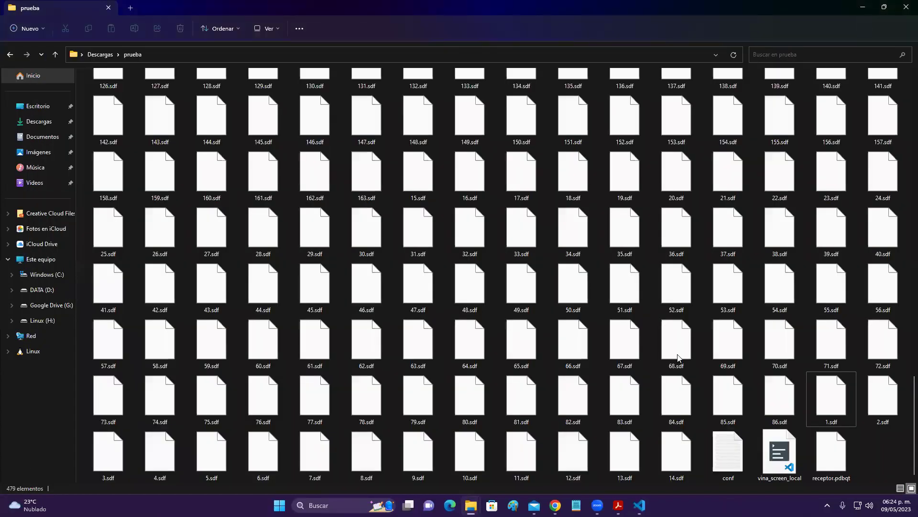
click(554, 502)
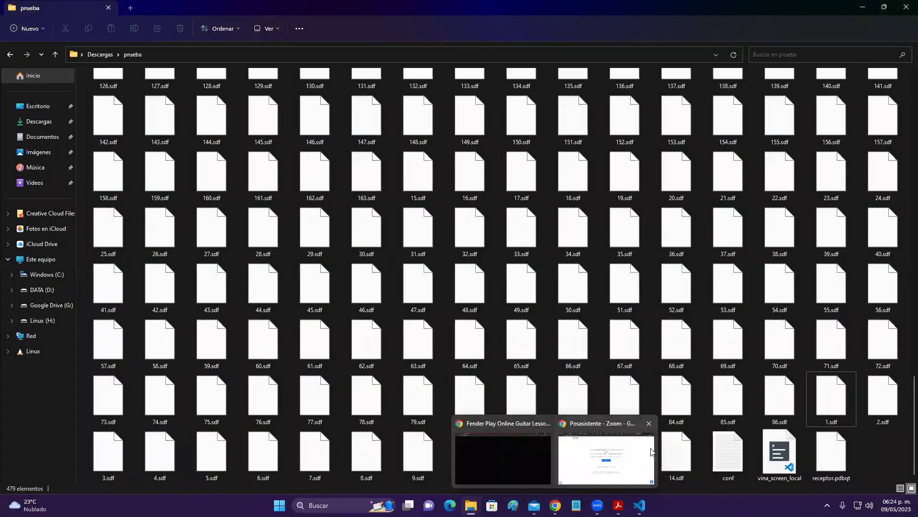
click(618, 445)
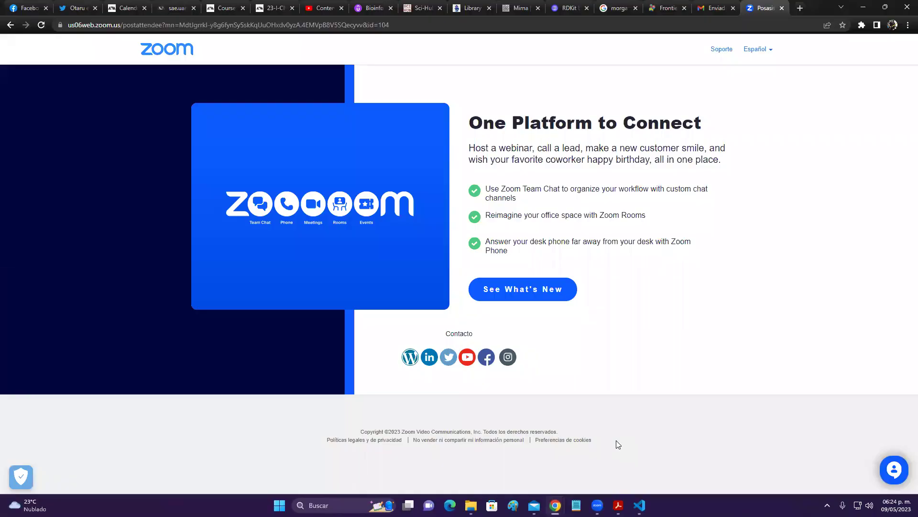
mouse_move(555, 506)
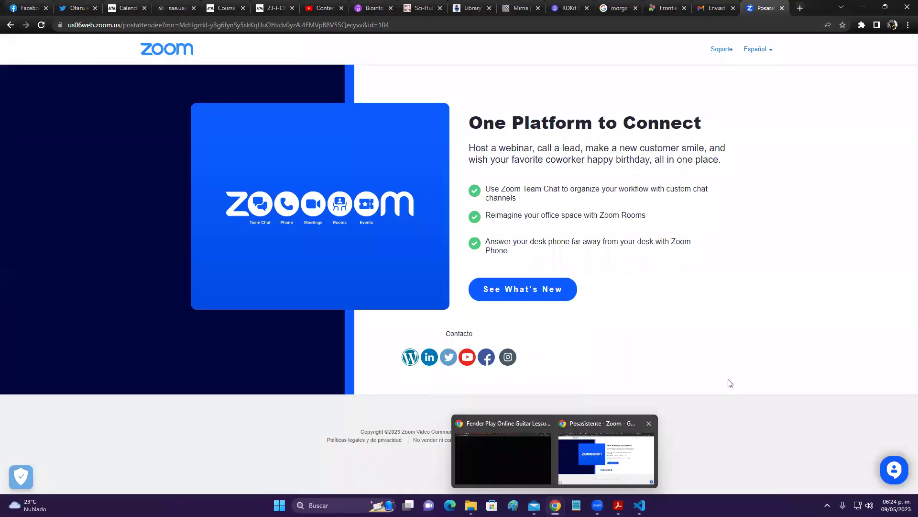
click(863, 10)
click(864, 10)
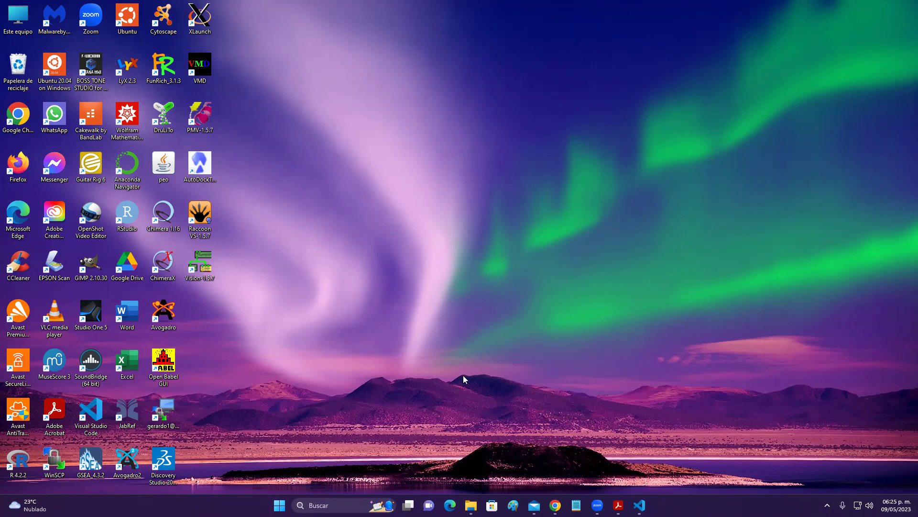
Bring the egfr-vs2 folder window back up to show its ligand output folders, and return to the desktop.
mouse_move(555, 506)
mouse_move(471, 505)
click(514, 450)
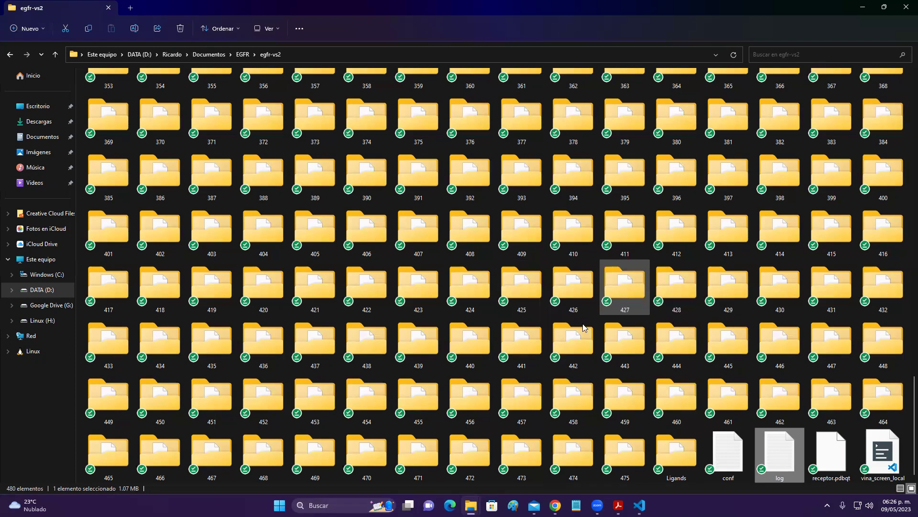
mouse_move(583, 328)
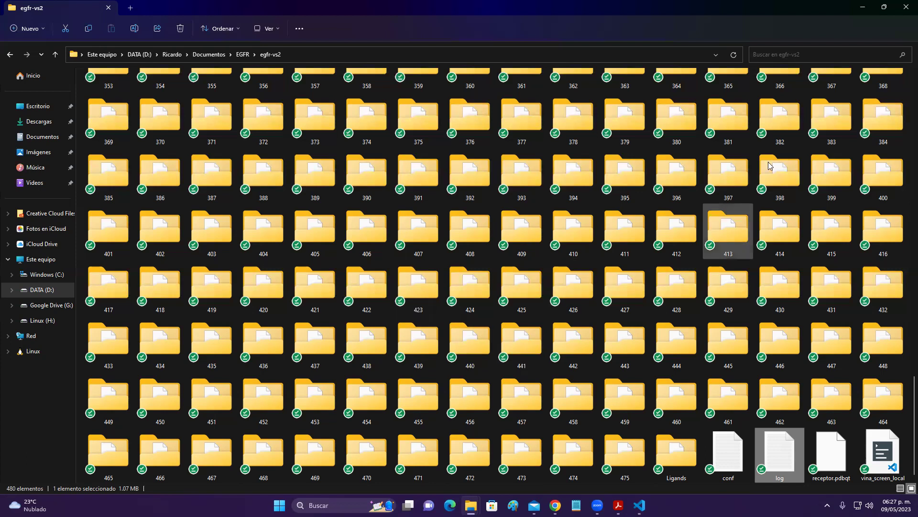
click(864, 10)
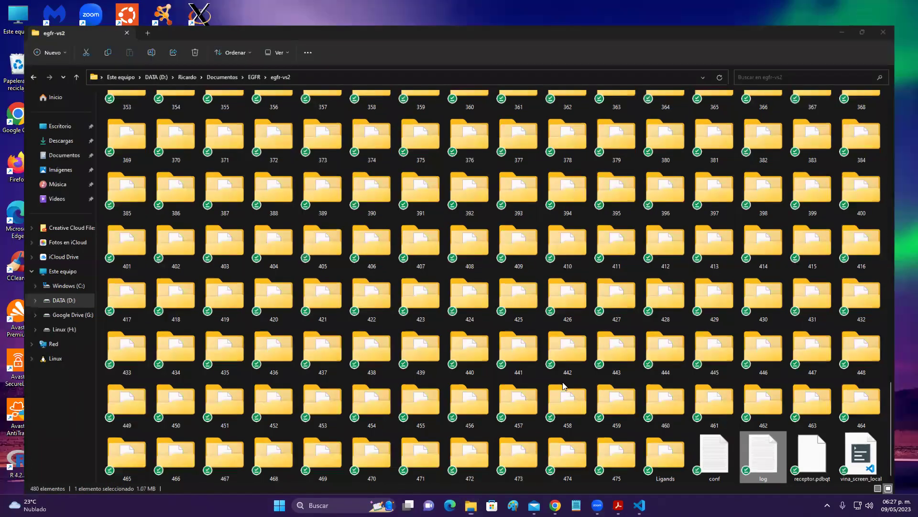
key(super+d)
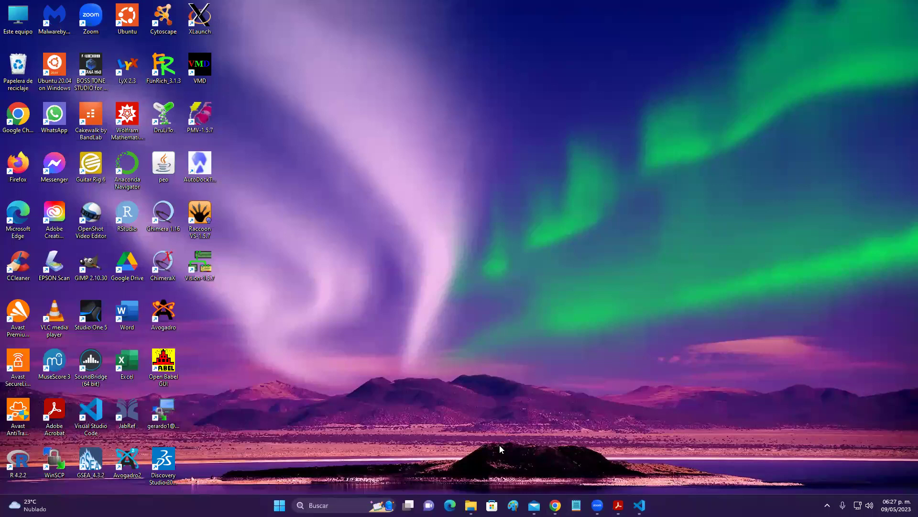
Switch to the Chrome window with the Zoom page and search the web for "anaconda python".
mouse_move(554, 505)
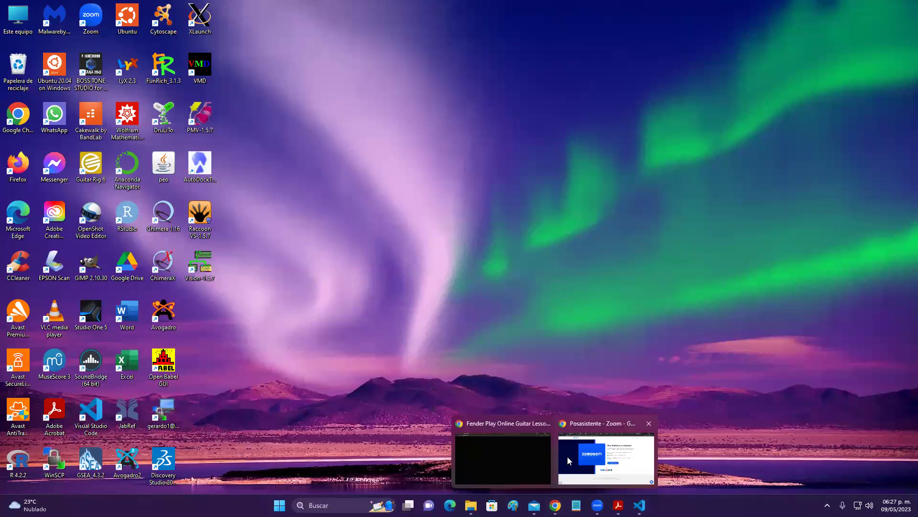
click(567, 456)
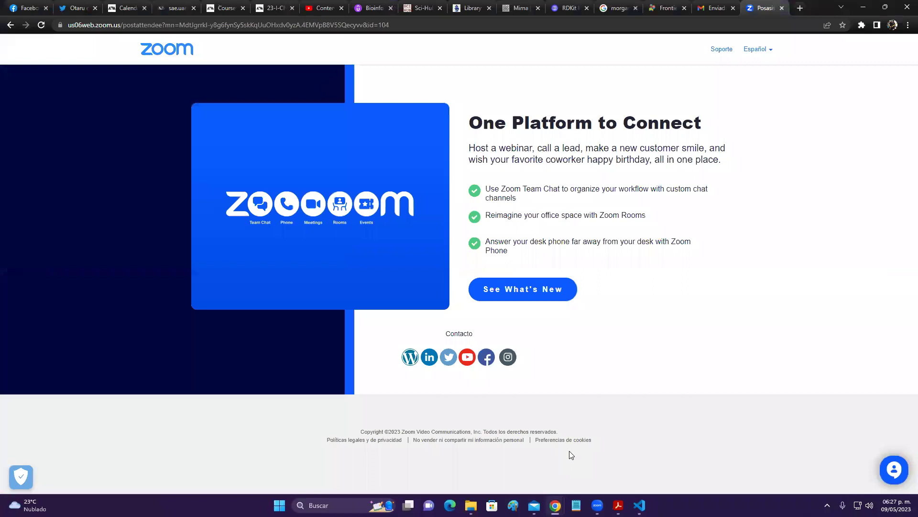
click(718, 22)
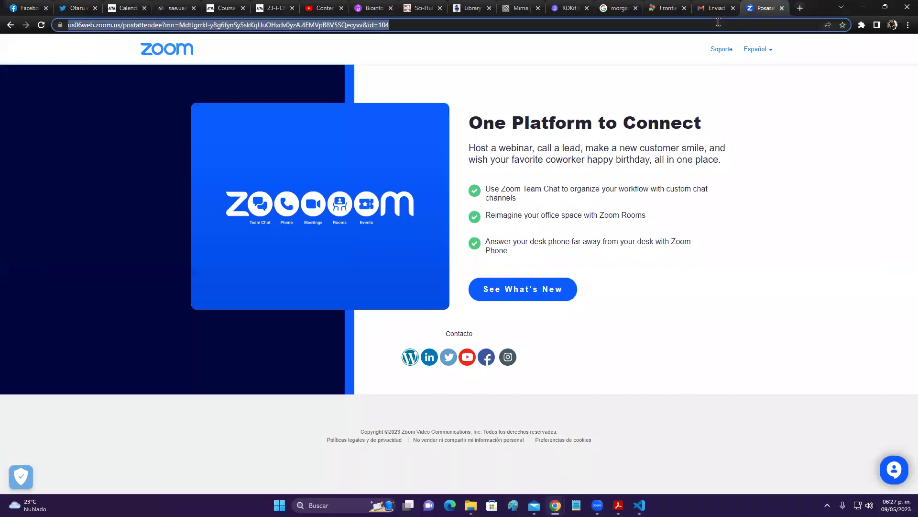
key(BackSpace)
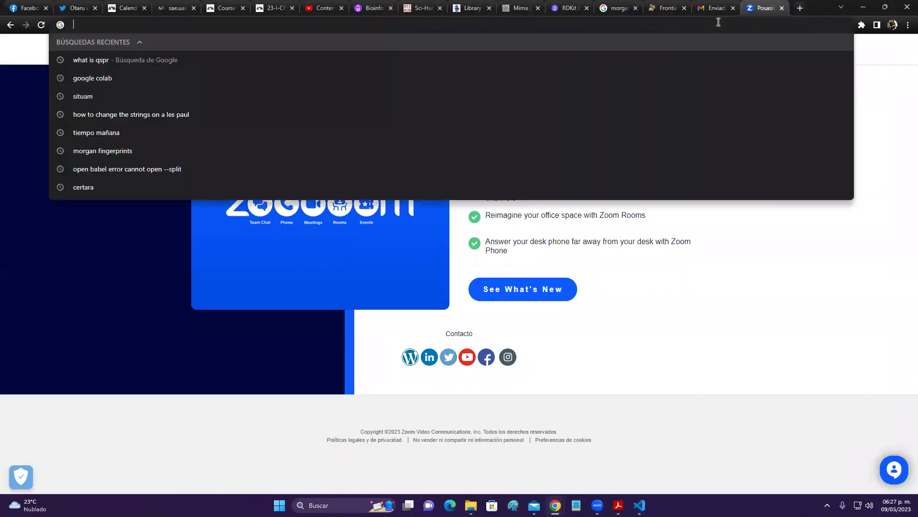
text(anaco)
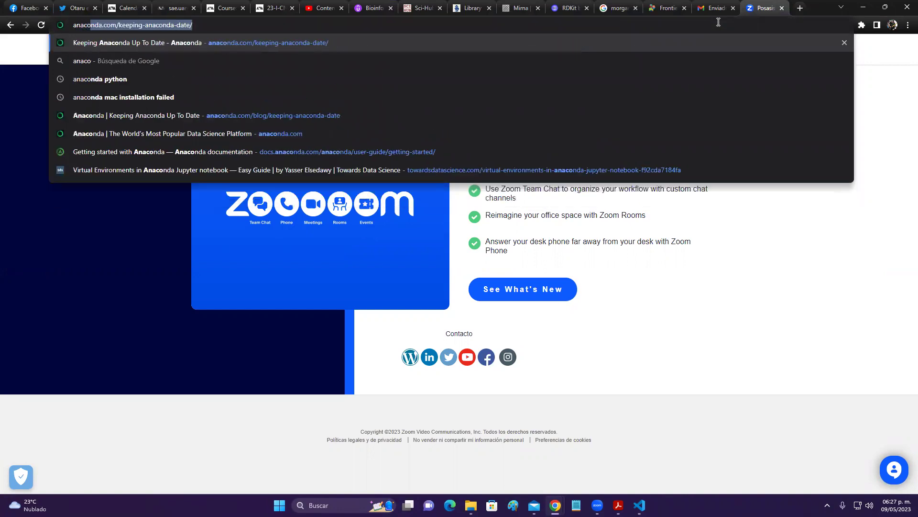
text(nda python)
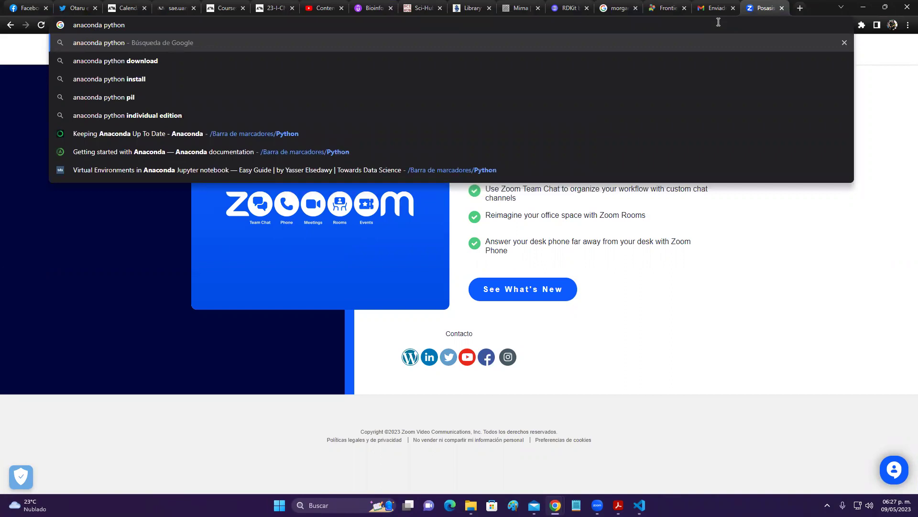
key(Return)
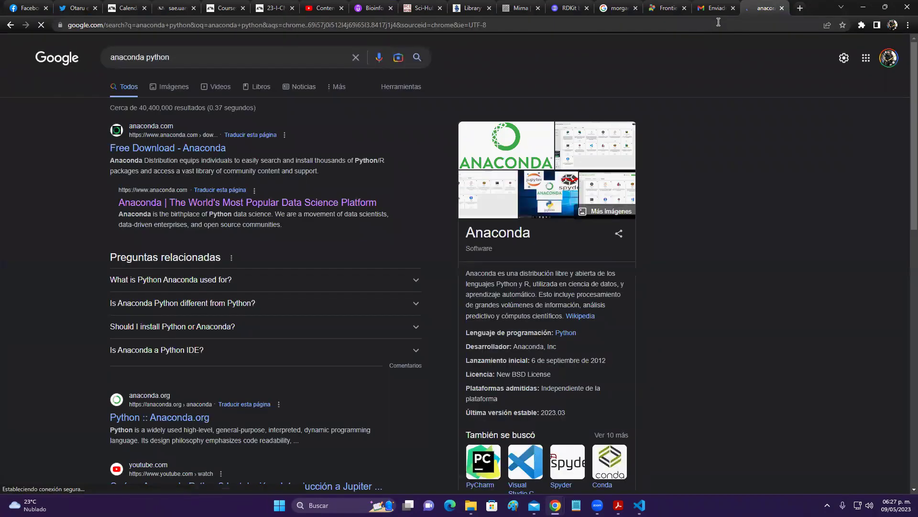
Open the Free Download page of Anaconda Distribution from the search results, and minimize the browser after viewing it.
click(142, 125)
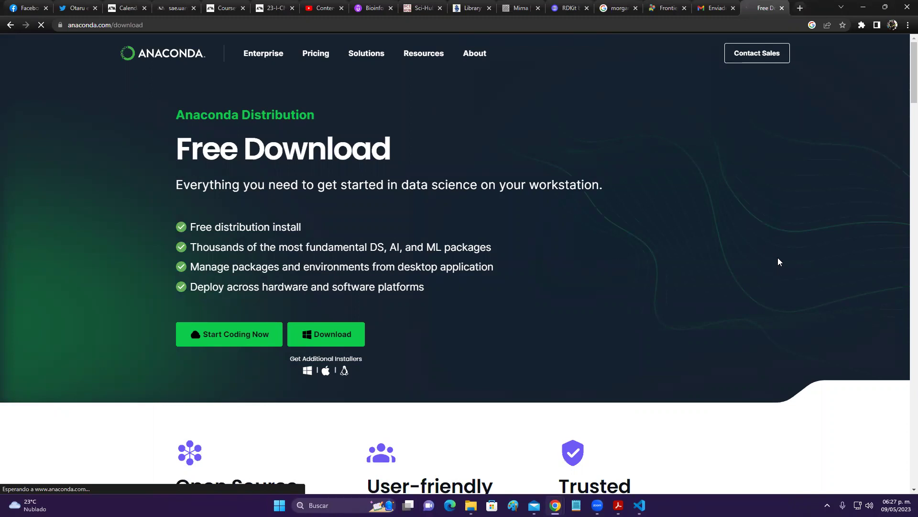
click(150, 62)
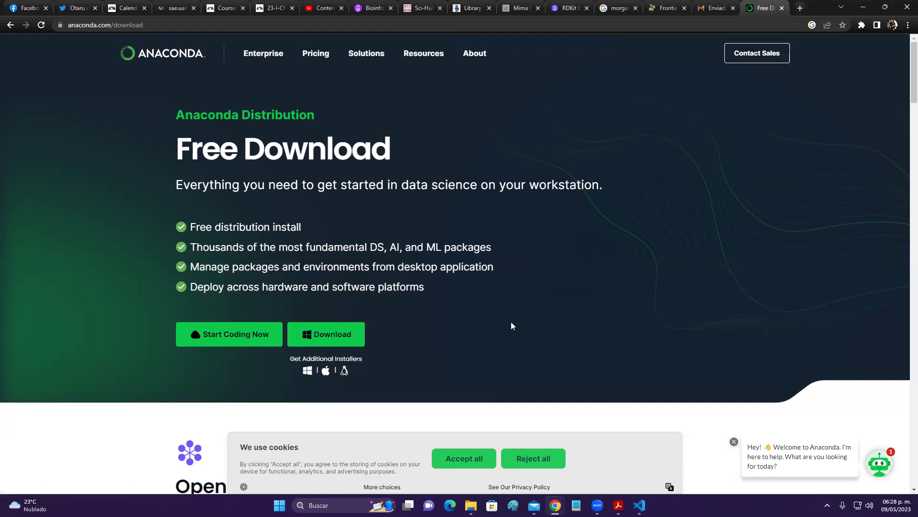
click(864, 11)
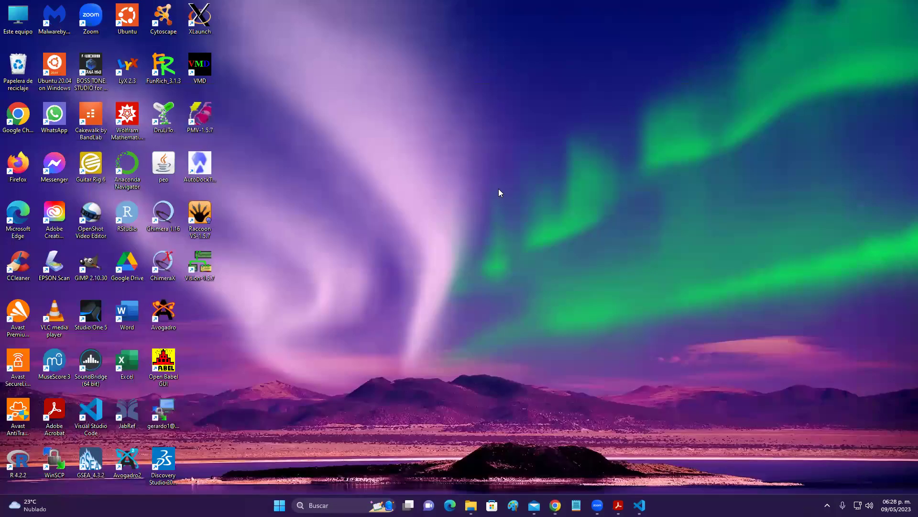
Open Anaconda Navigator, launch its CMD.exe Prompt, highlight the (base) environment prefix, and minimize the terminal.
double_click(127, 168)
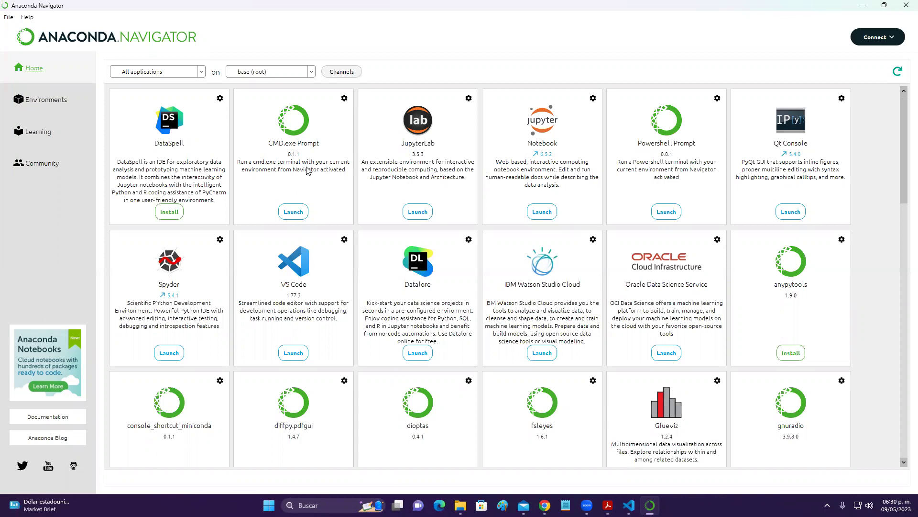
click(293, 211)
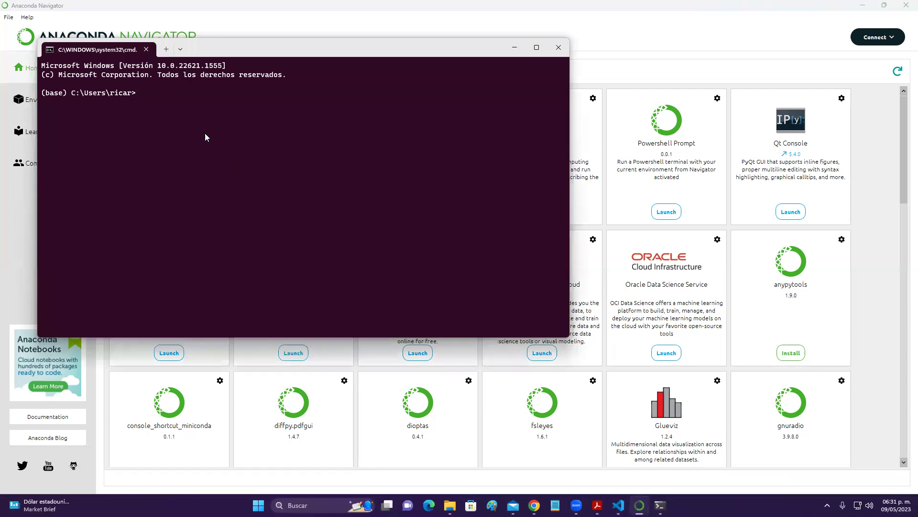
drag(42, 94, 64, 94)
click(513, 48)
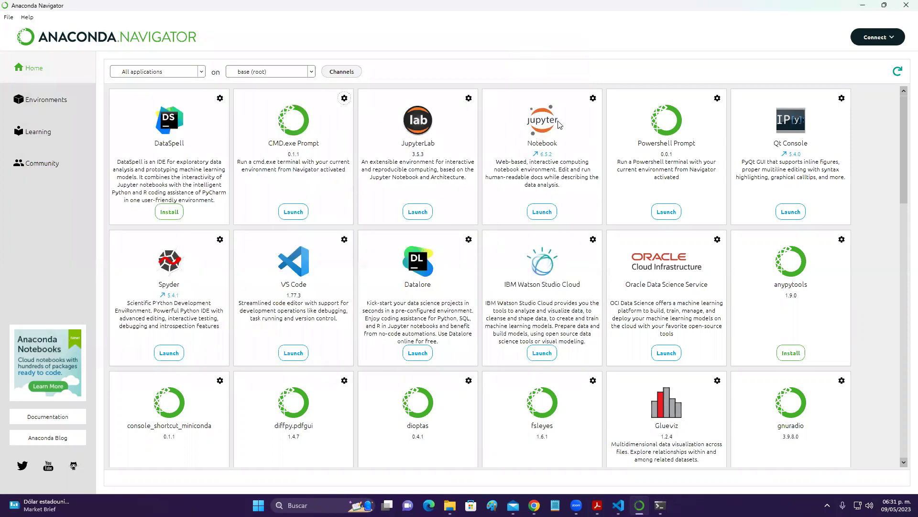
Launch Jupyter Notebook from Anaconda Navigator and look through the folders and notebooks in its home file list.
click(544, 210)
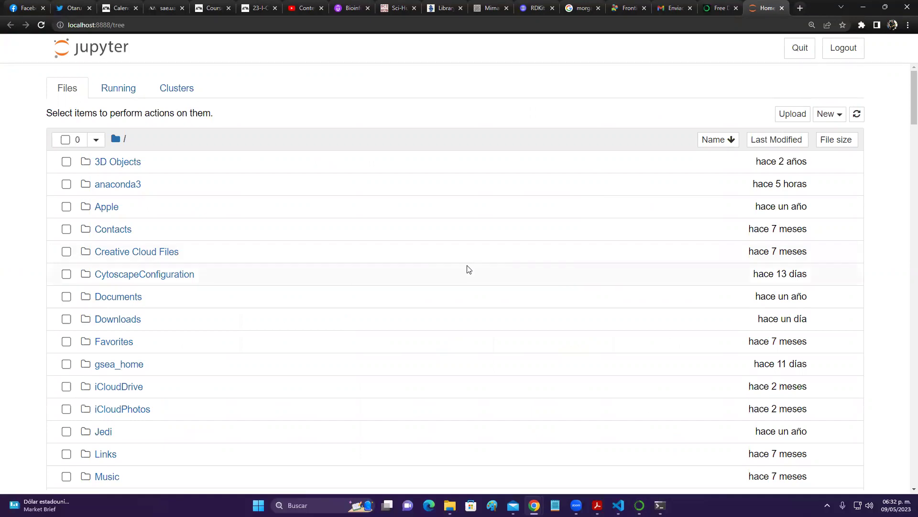
scroll(468, 270, down, 10)
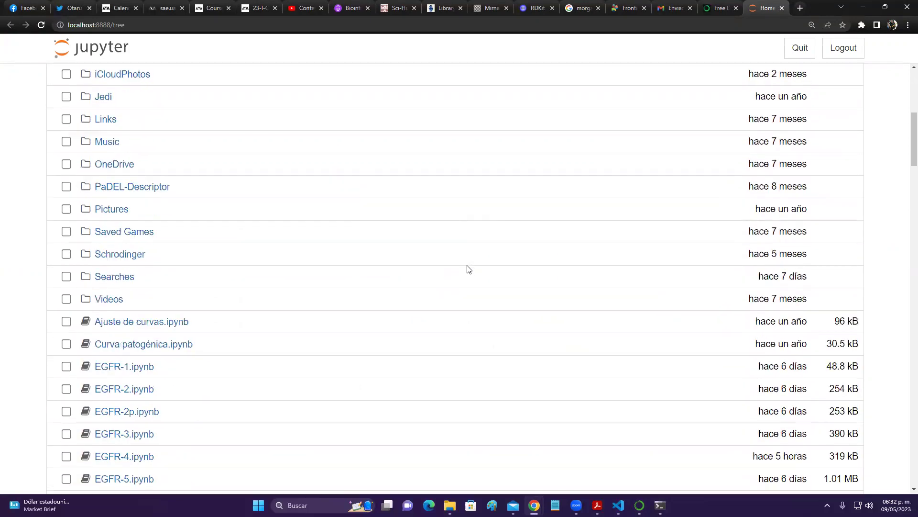
scroll(469, 269, down, 5)
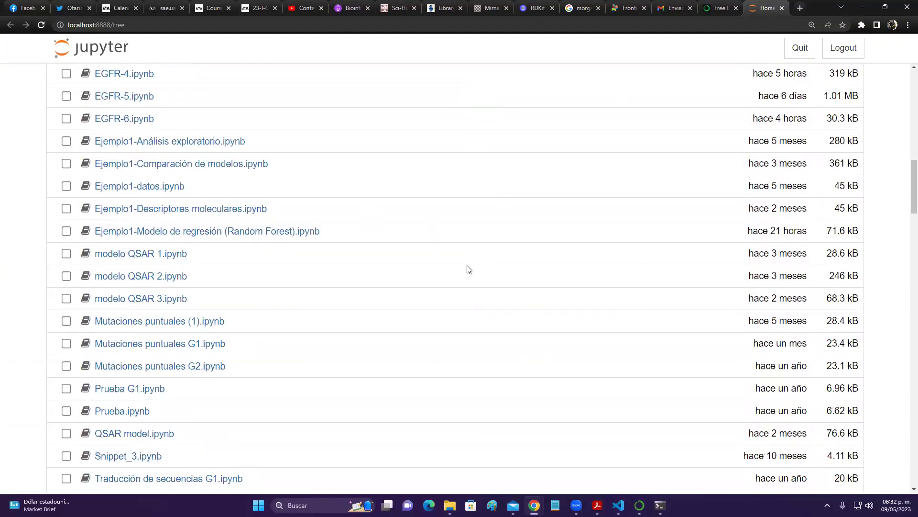
scroll(468, 269, down, 2)
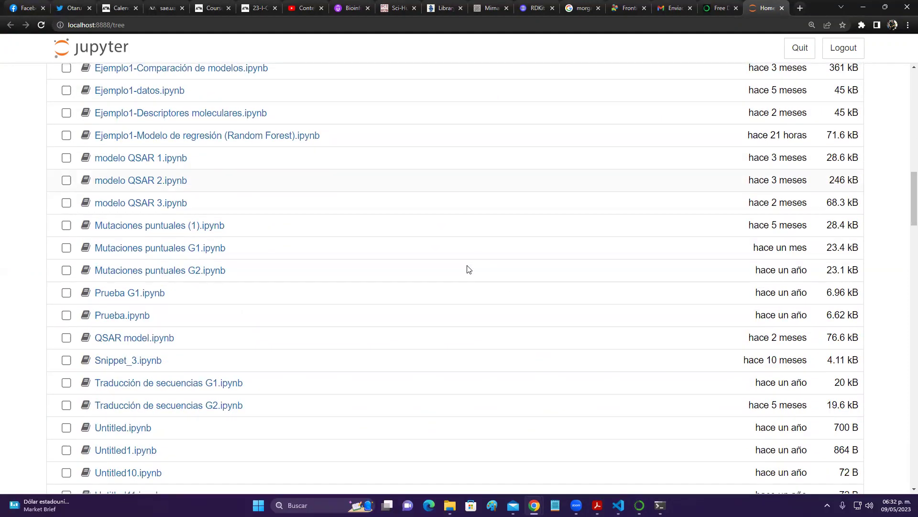
scroll(469, 270, down, 4)
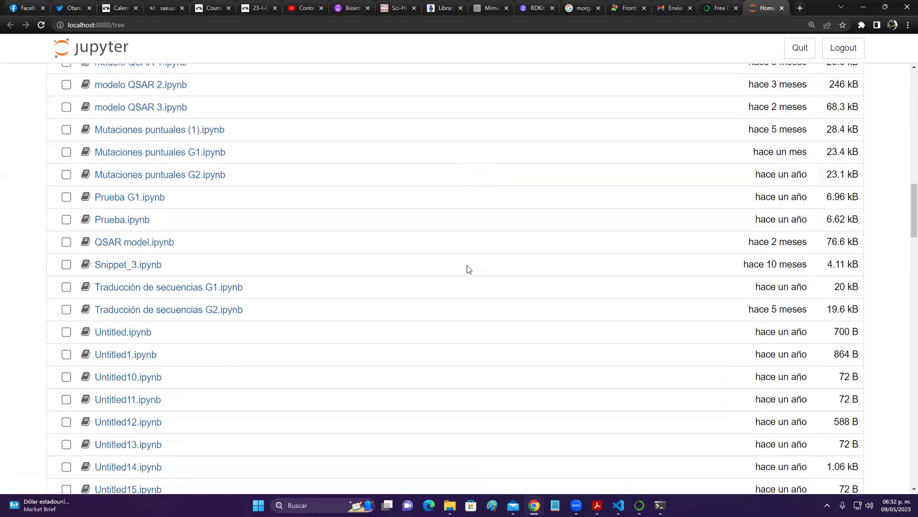
scroll(468, 269, up, 2)
scroll(468, 269, down, 6)
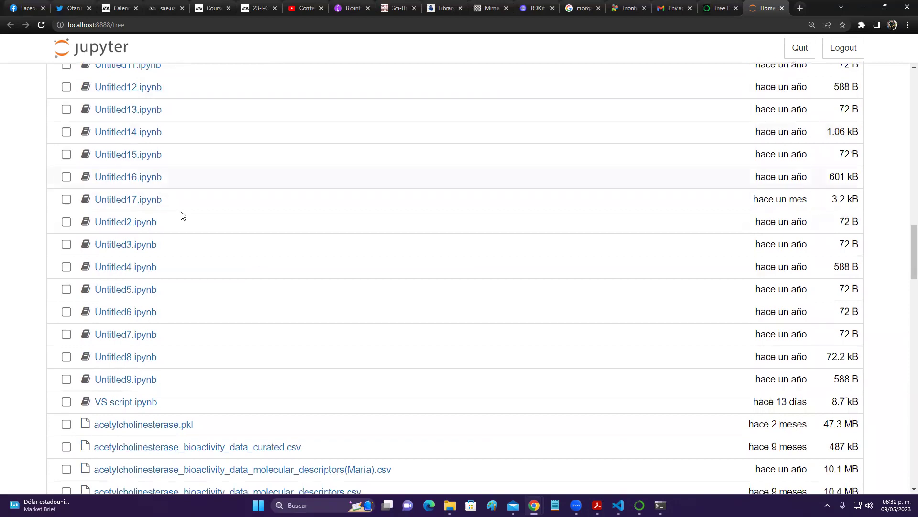
scroll(347, 259, up, 6)
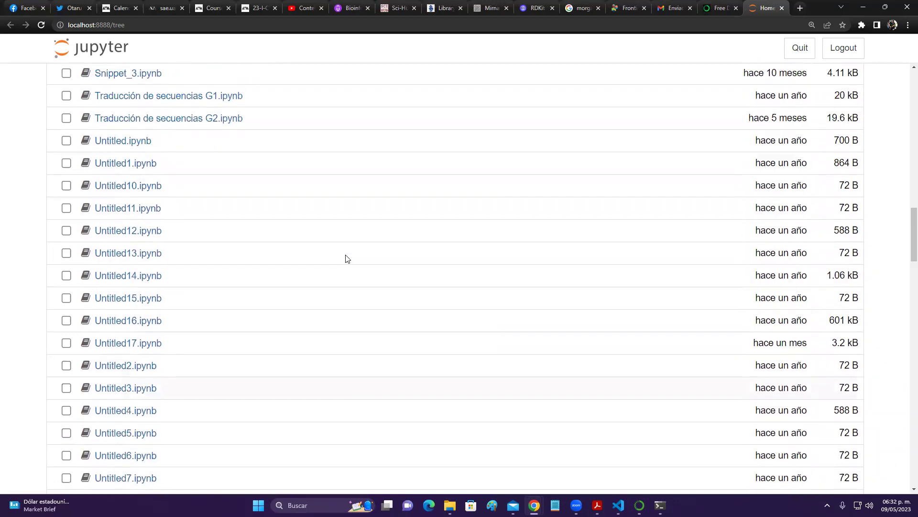
scroll(347, 259, up, 2)
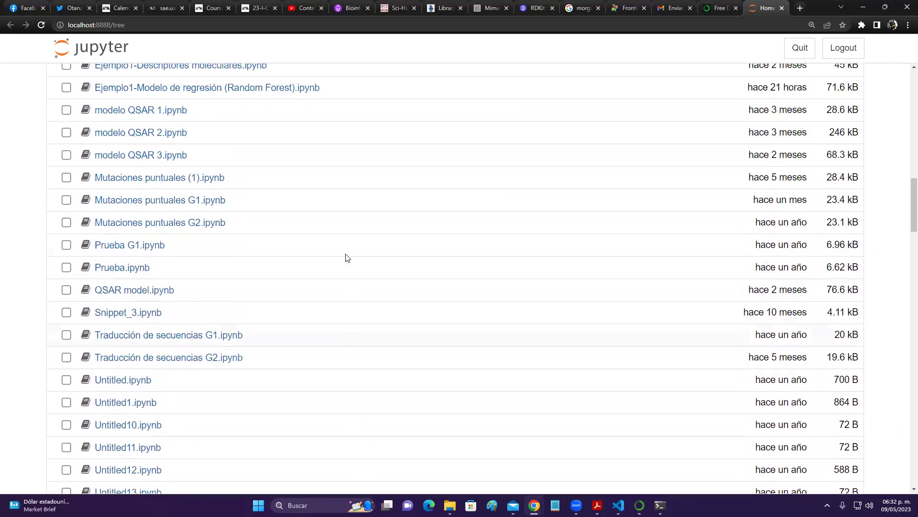
scroll(347, 258, up, 1)
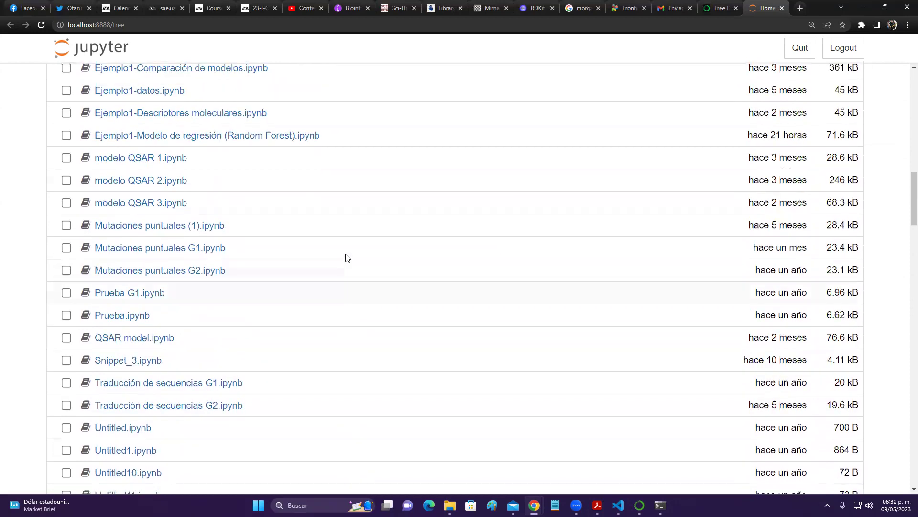
scroll(348, 258, up, 1)
scroll(347, 258, up, 1)
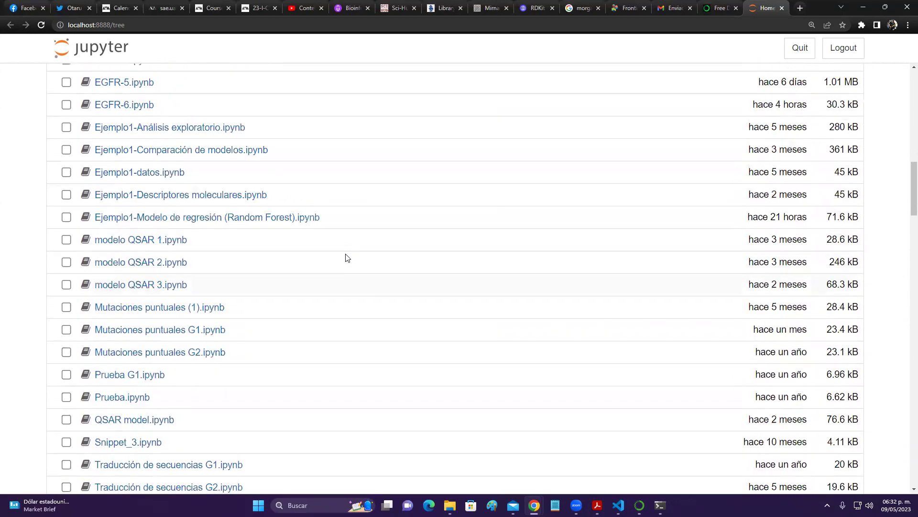
Open the VS script.ipynb notebook from the home file list.
scroll(347, 259, down, 7)
scroll(347, 258, down, 6)
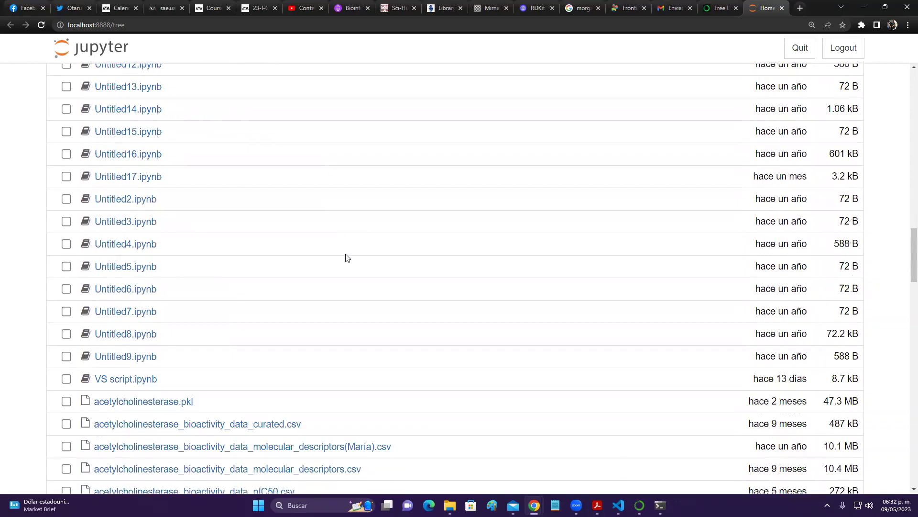
click(119, 307)
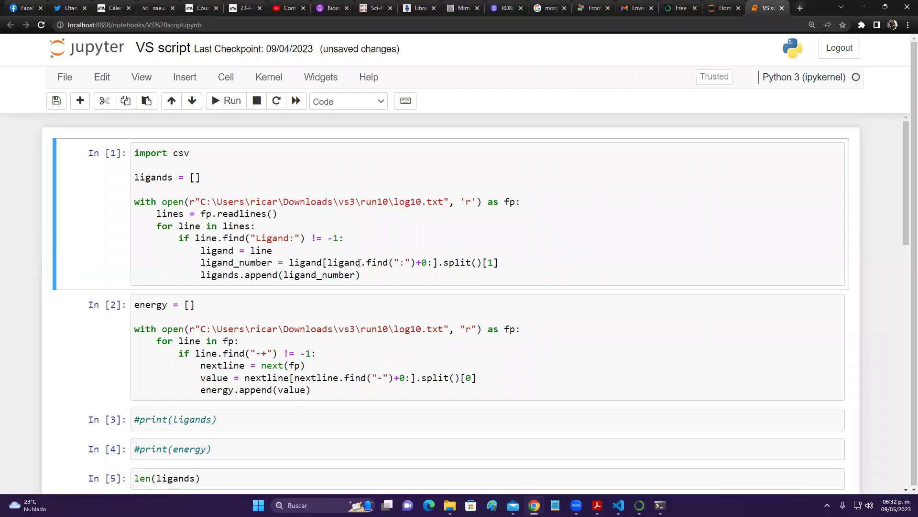
Examine the VS script notebook, from the cells that parse ligands and energies out of the log to the pandas table.
scroll(376, 290, down, 2)
scroll(375, 290, down, 3)
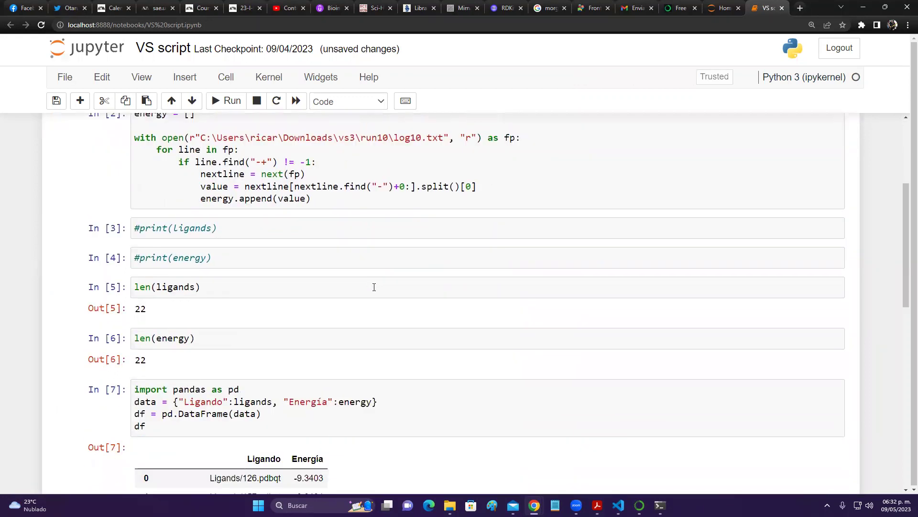
scroll(374, 287, down, 2)
scroll(374, 287, up, 7)
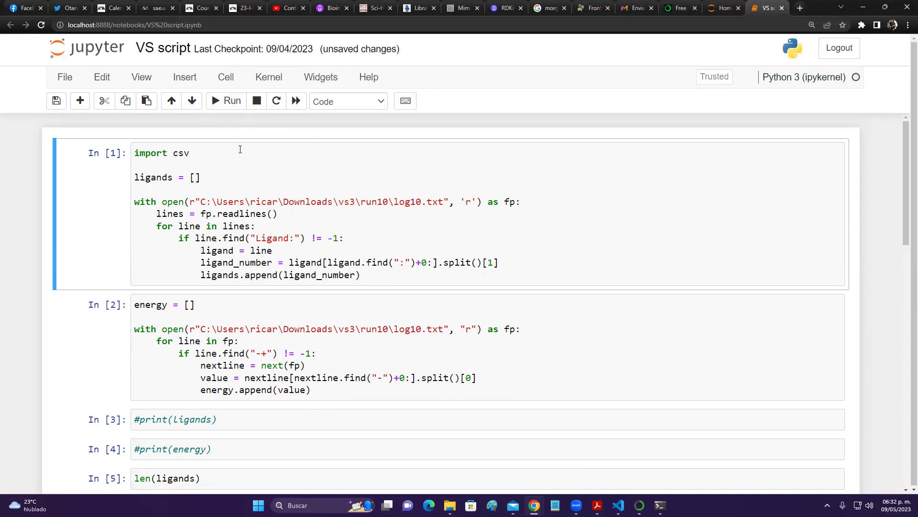
click(555, 262)
scroll(556, 262, down, 2)
scroll(556, 262, down, 2)
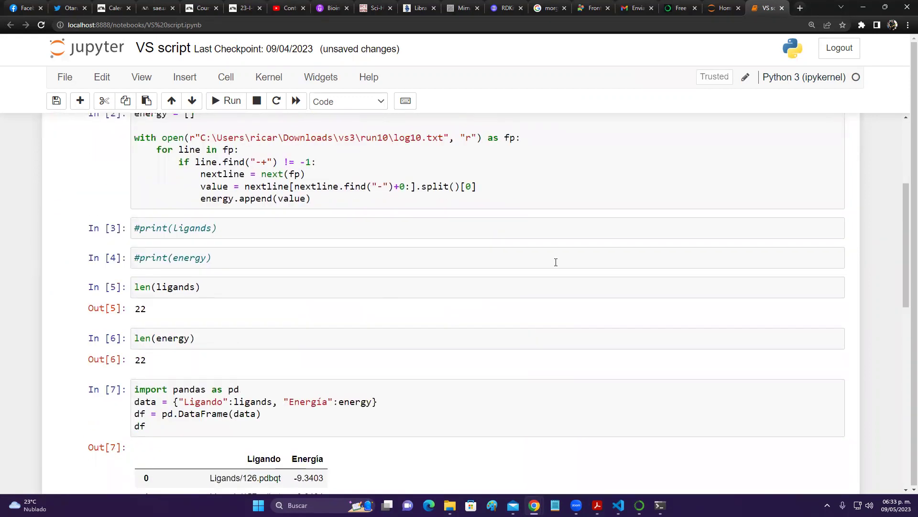
scroll(554, 261, down, 2)
scroll(555, 265, up, 6)
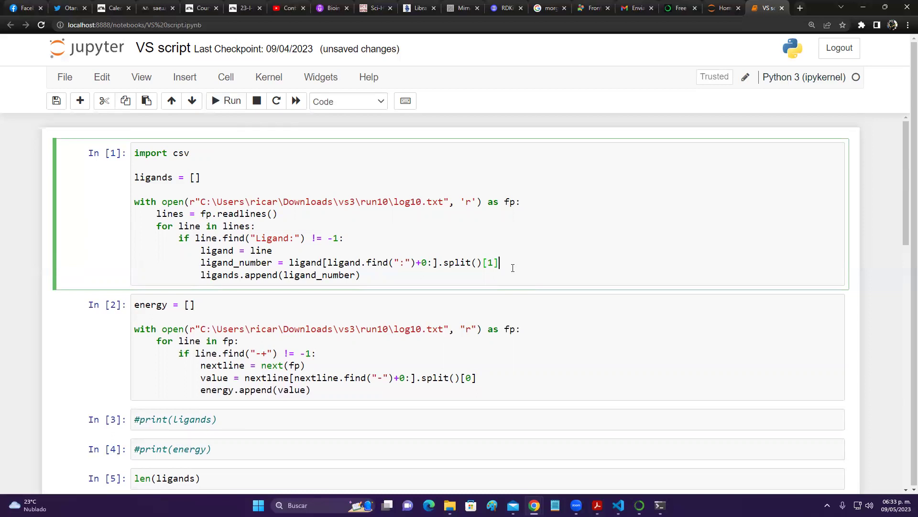
scroll(512, 268, down, 1)
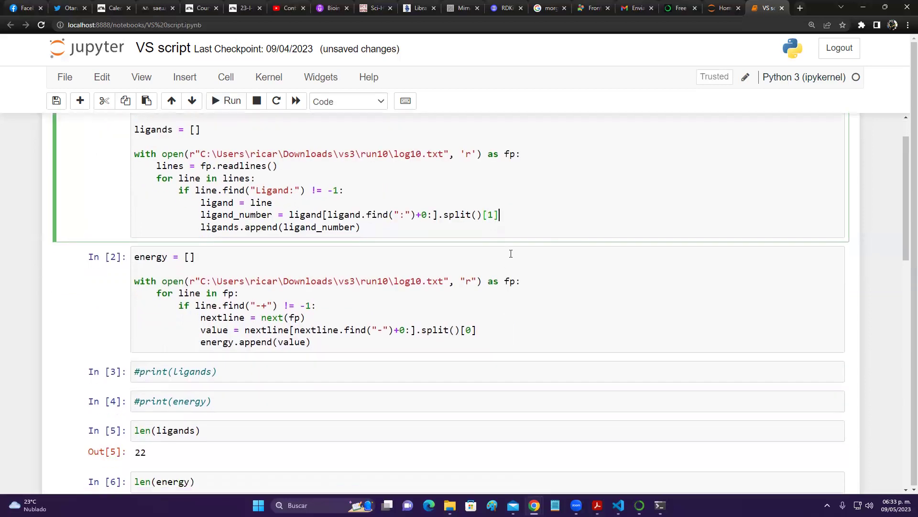
scroll(519, 282, up, 1)
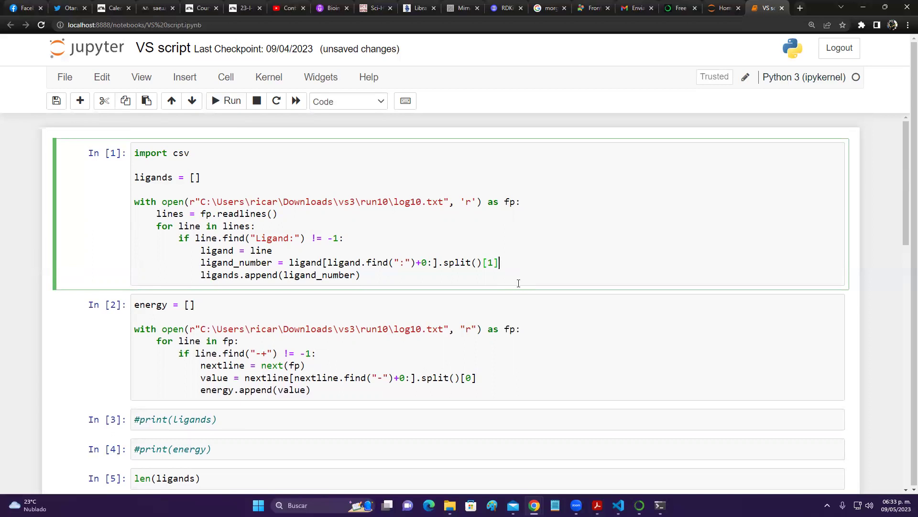
scroll(518, 282, down, 2)
scroll(135, 167, up, 2)
scroll(524, 318, down, 5)
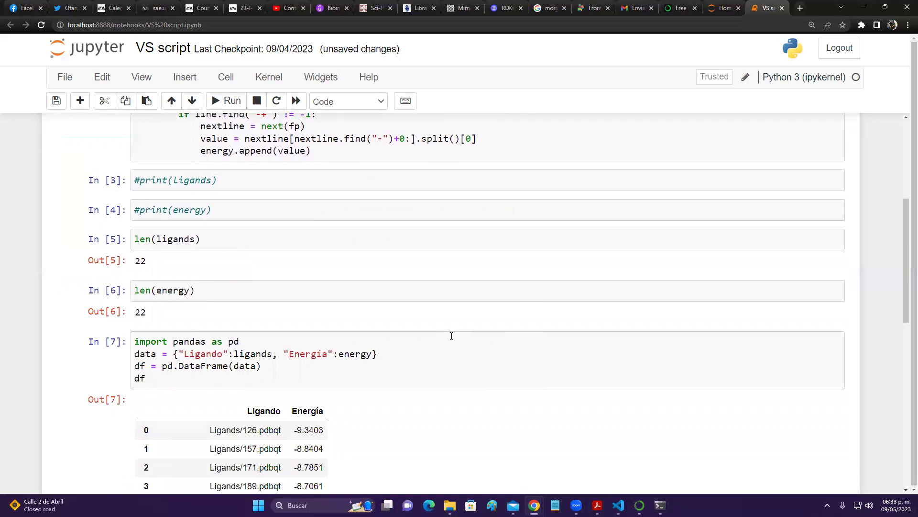
scroll(451, 335, down, 1)
scroll(452, 335, up, 6)
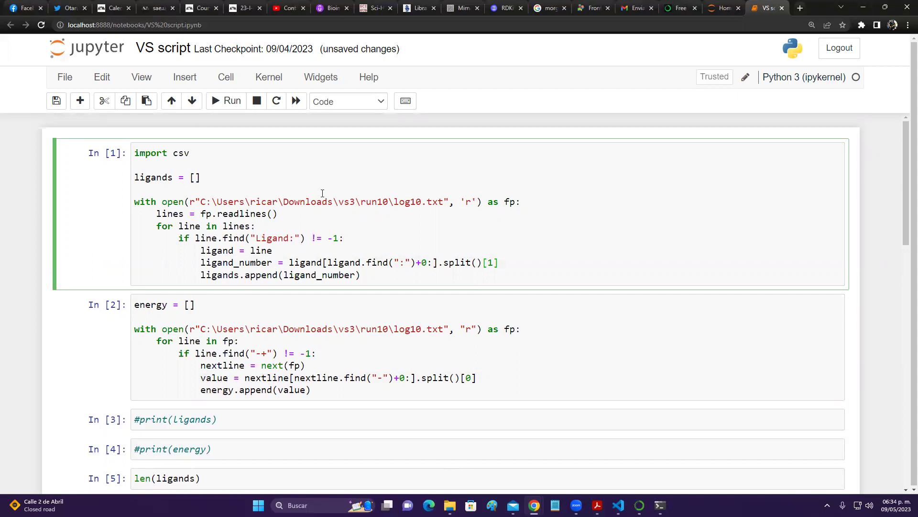
Highlight the log file path in the first cell, and view the Vina log from the egfr-vs2 folder before returning to the notebook.
drag(213, 202, 443, 202)
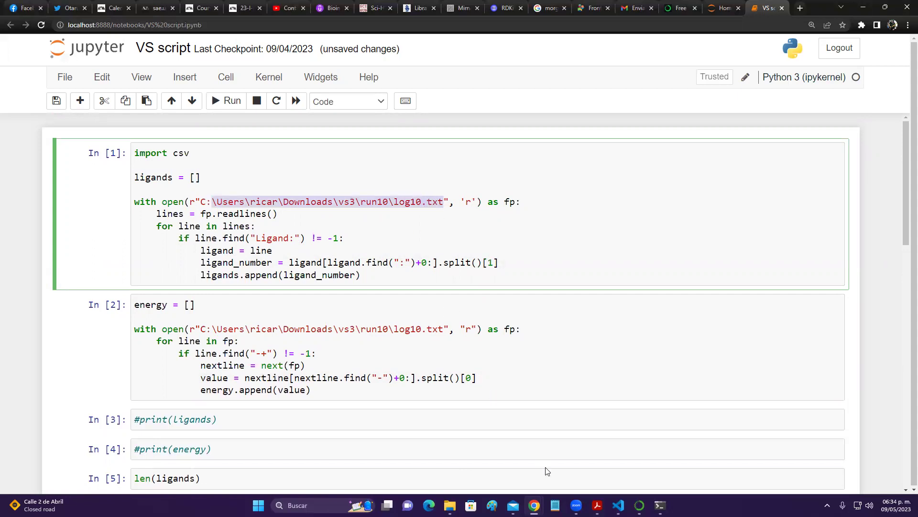
mouse_move(576, 505)
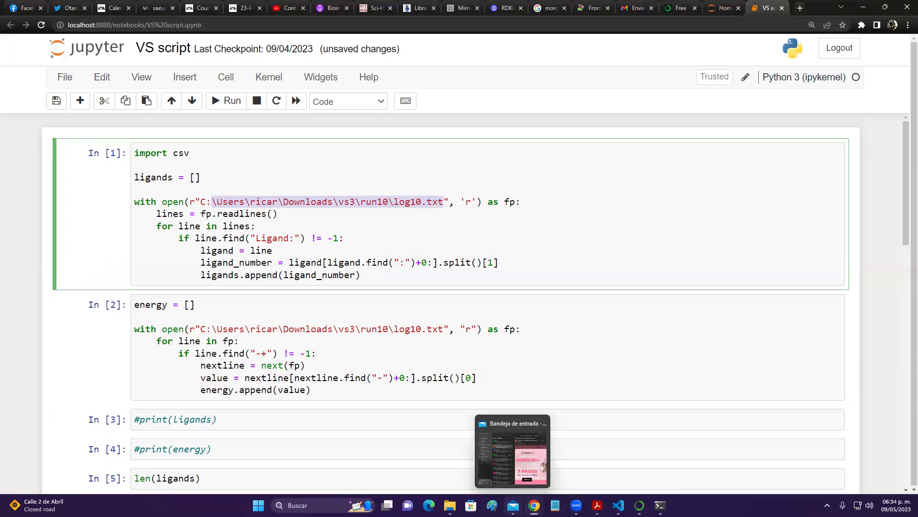
mouse_move(450, 505)
click(497, 467)
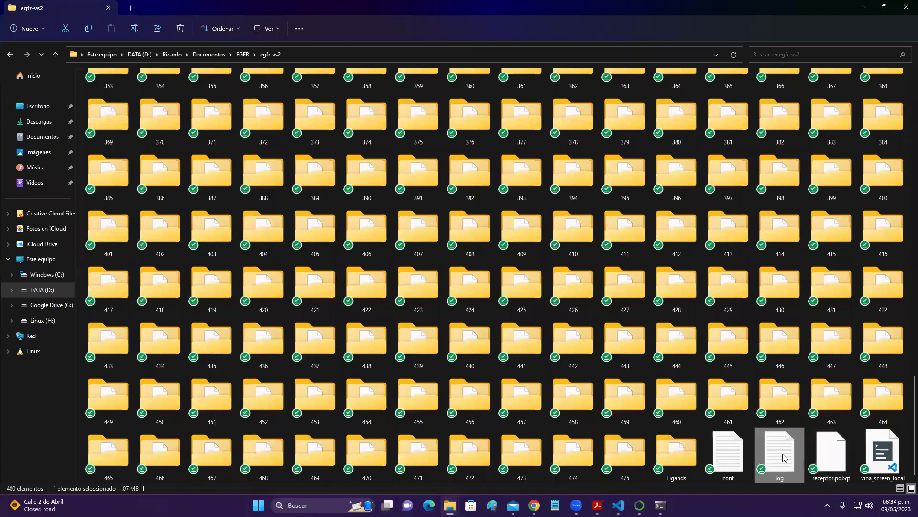
mouse_move(783, 456)
double_click(780, 450)
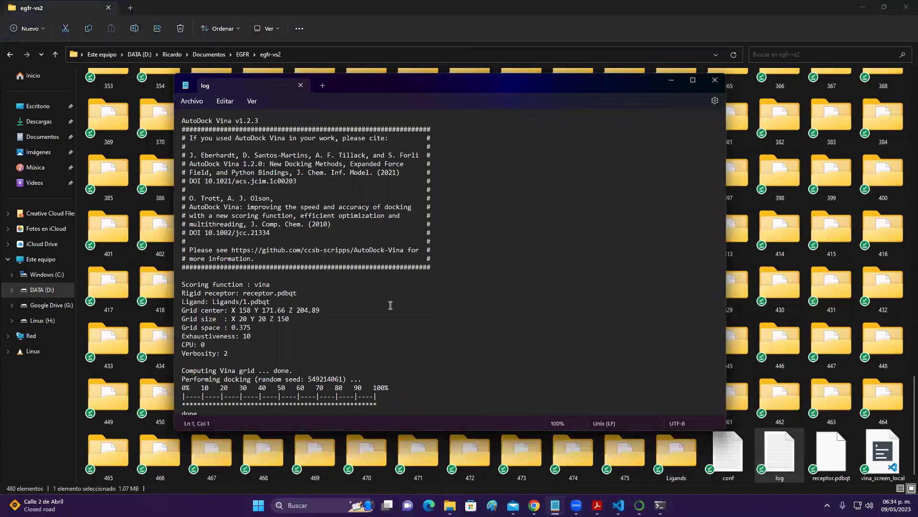
scroll(390, 305, down, 7)
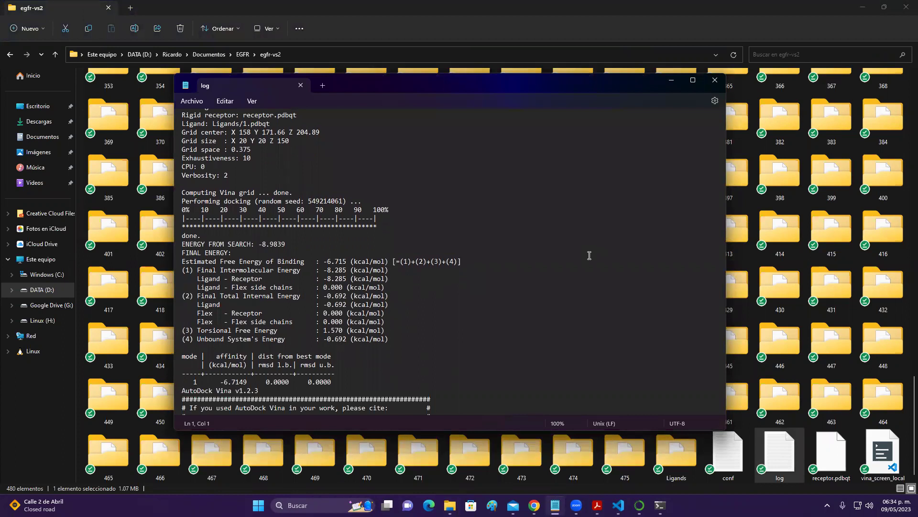
click(862, 9)
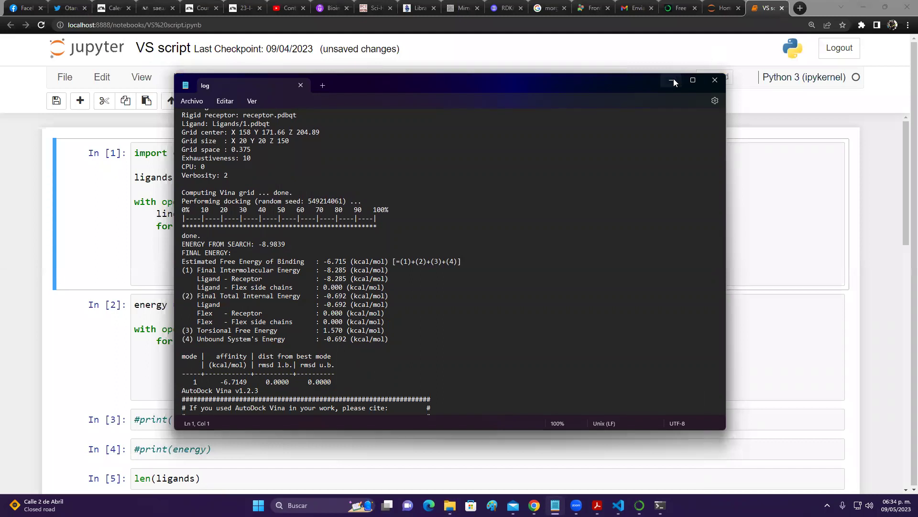
click(672, 81)
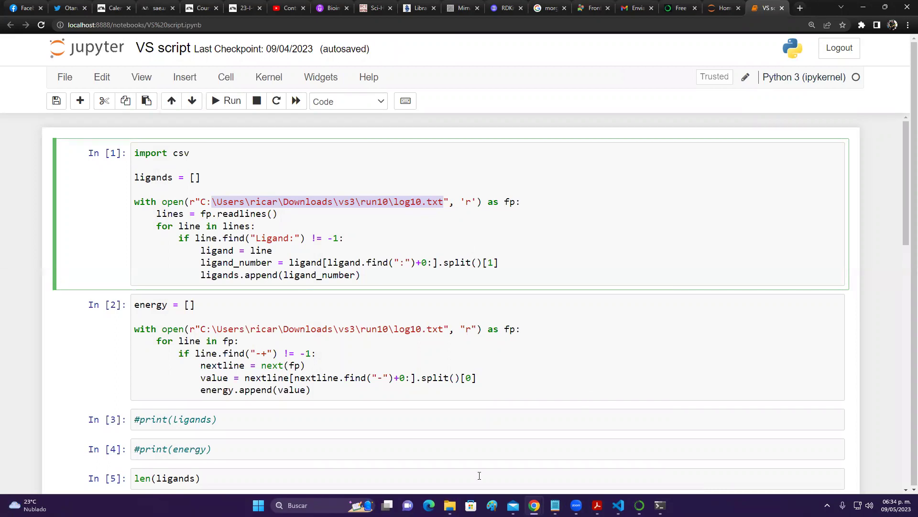
Show the full path of the egfr-vs2 folder that holds the log file, and return to the notebook.
mouse_move(449, 505)
click(545, 465)
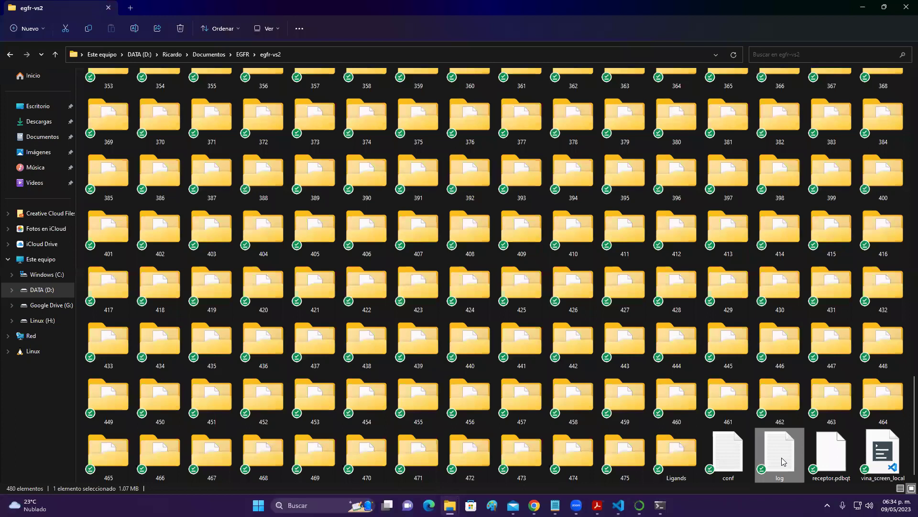
click(303, 56)
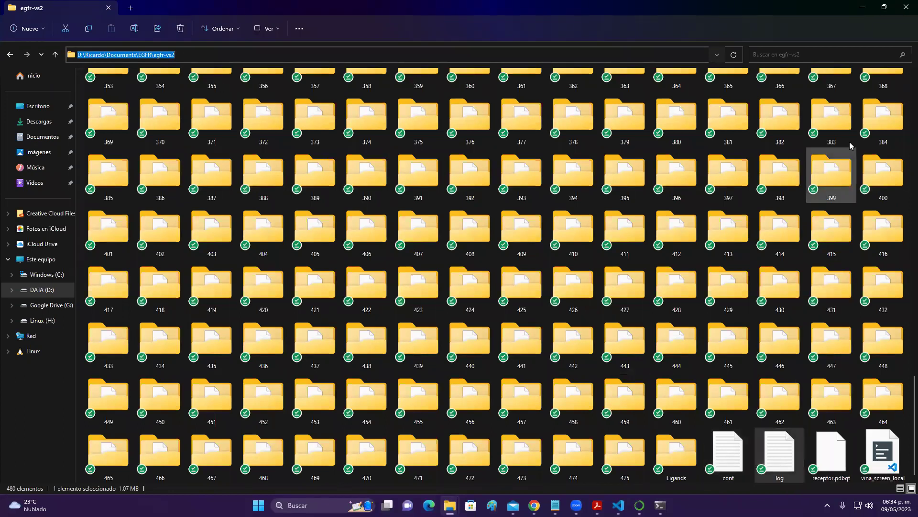
click(864, 11)
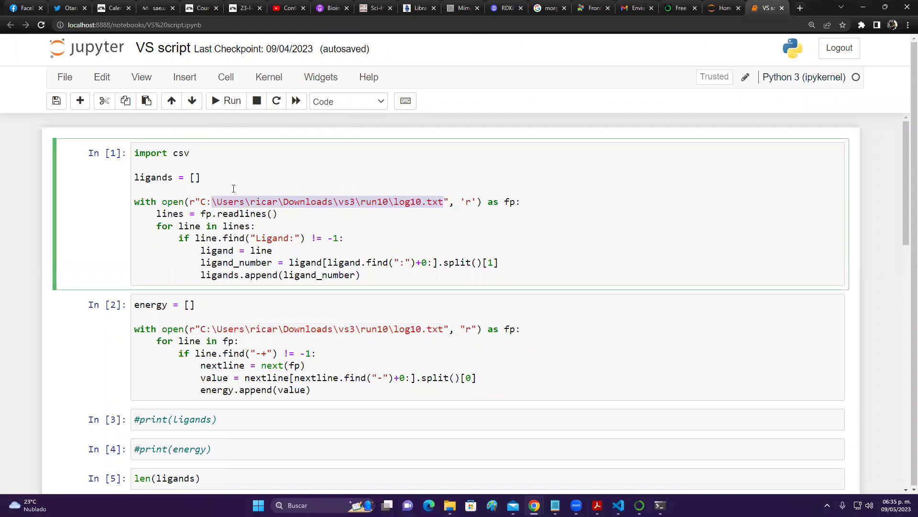
Remove the folder path from the first cell's open call, keeping only the quoted log file name, and return to the Jupyter home file list.
click(392, 202)
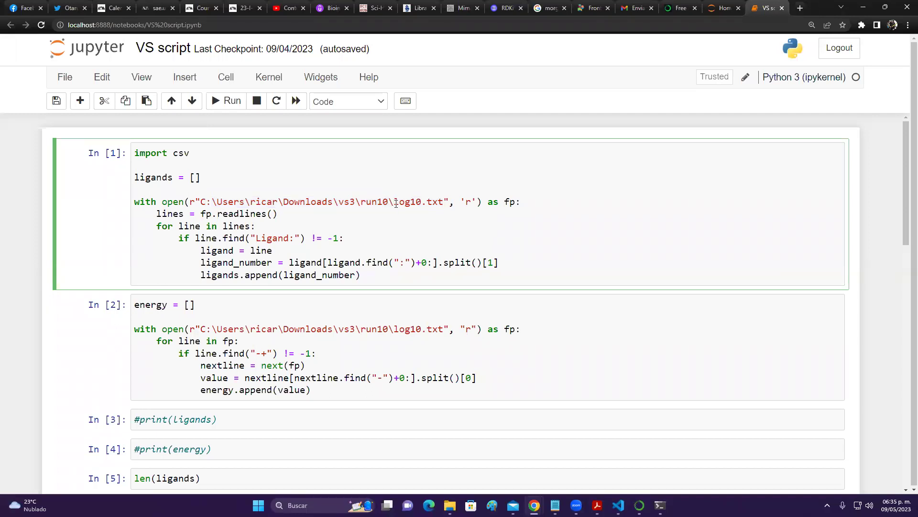
drag(394, 203, 193, 203)
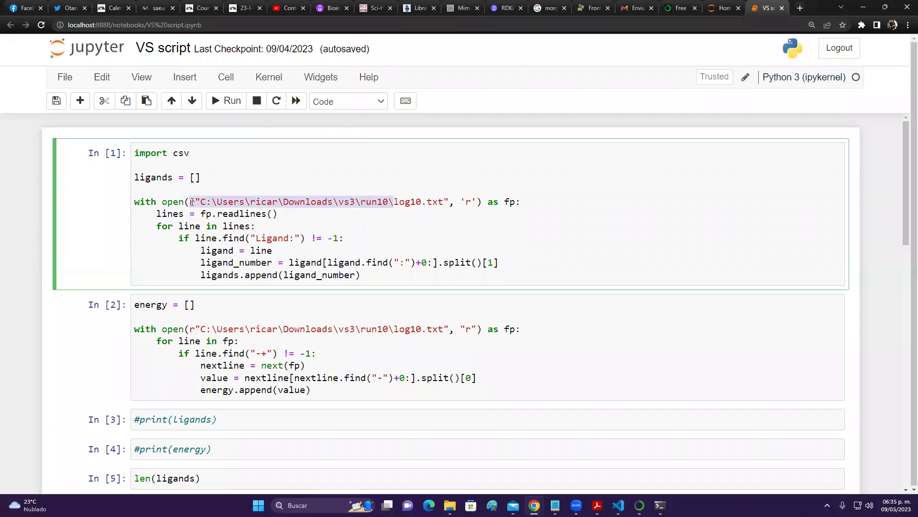
key(BackSpace)
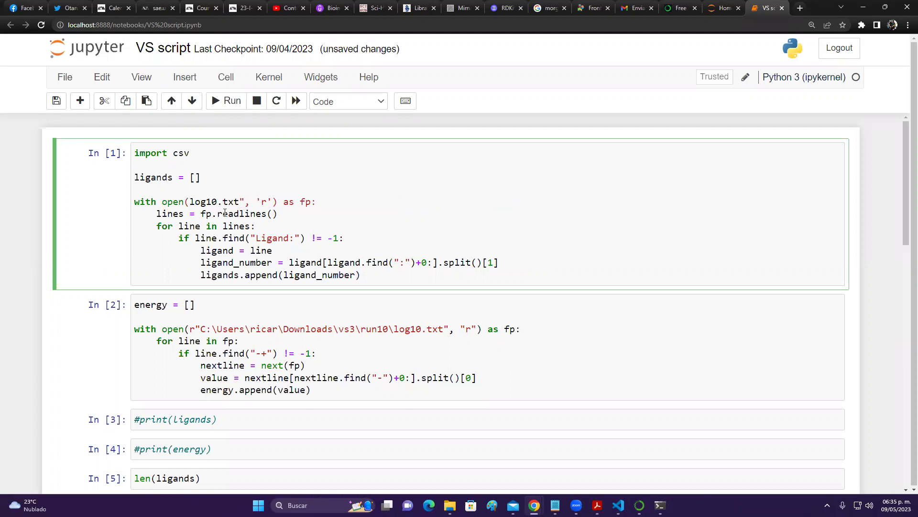
text(")
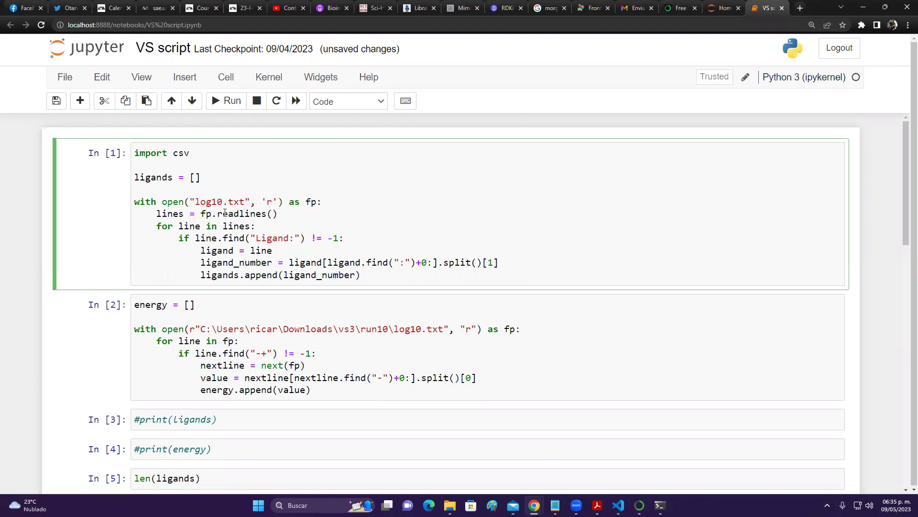
key(BackSpace)
key(BackSpace)
click(708, 16)
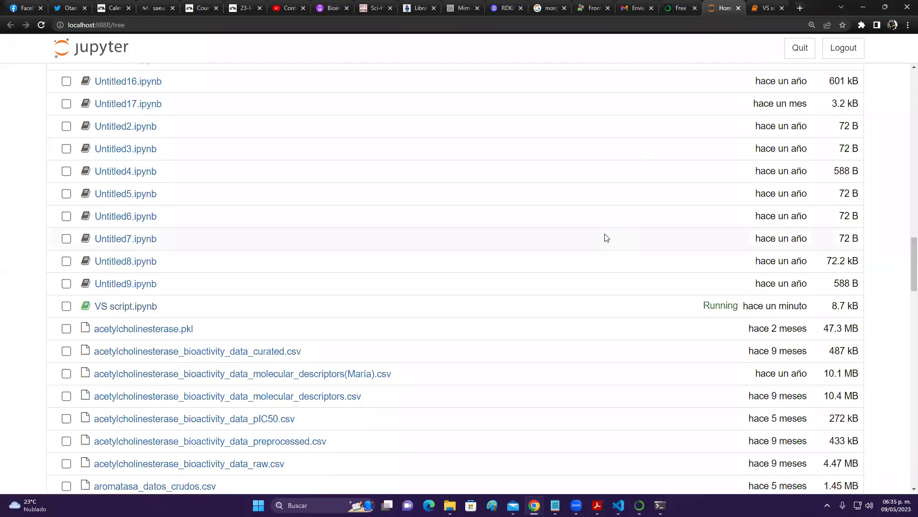
Show the file upload dialog from the top of the Jupyter home file list, dismiss it, and return to the VS script notebook.
scroll(607, 238, up, 15)
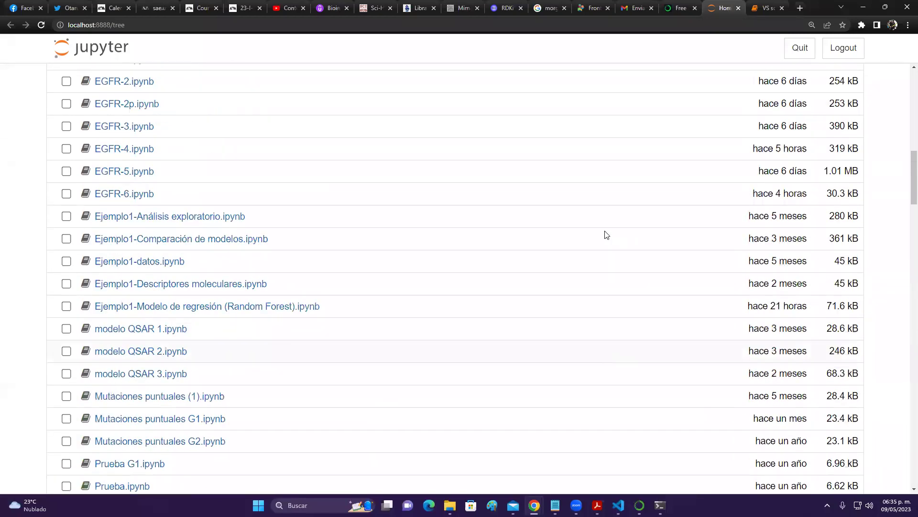
scroll(606, 235, up, 13)
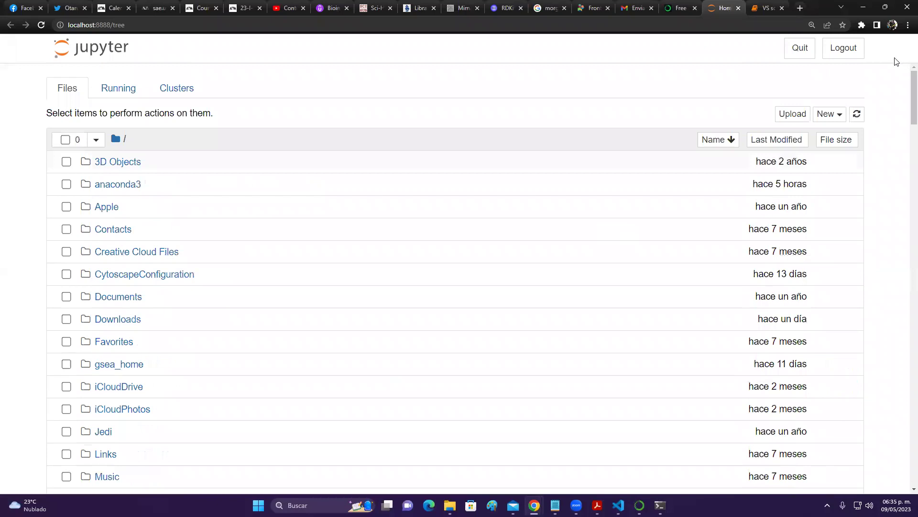
click(783, 117)
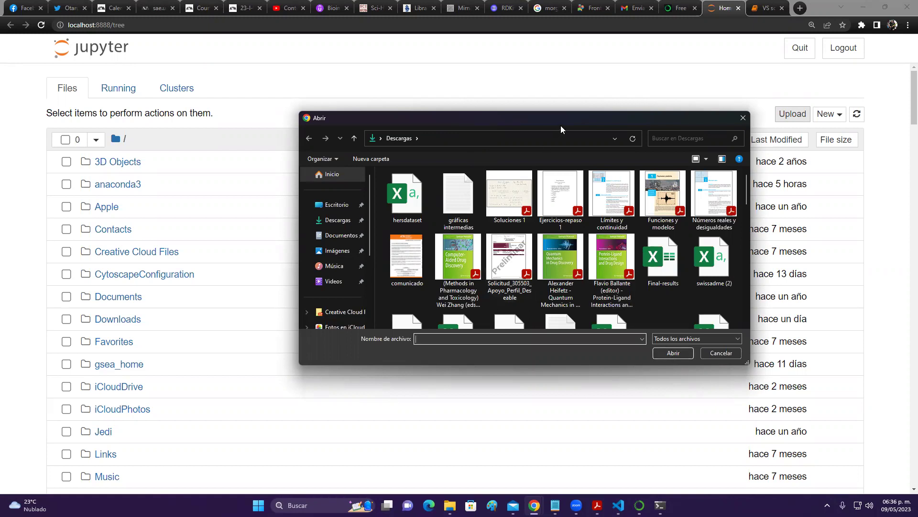
click(720, 353)
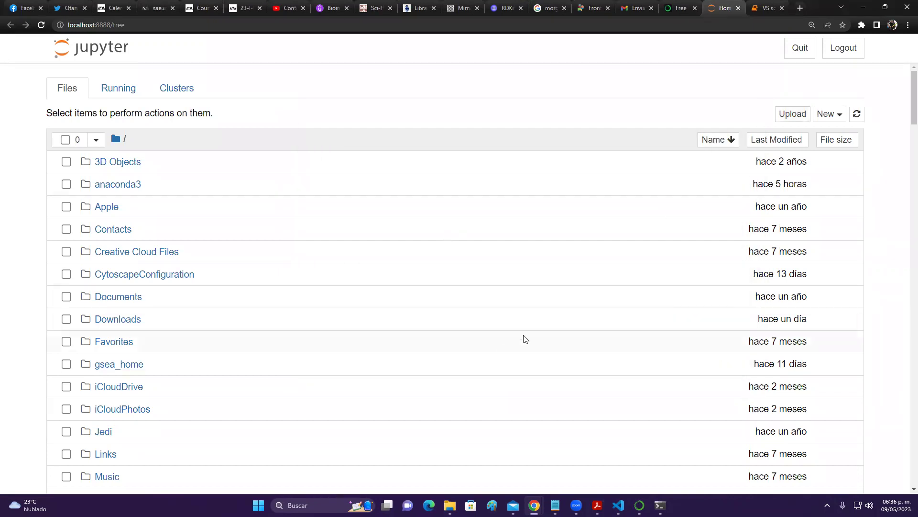
scroll(525, 339, down, 5)
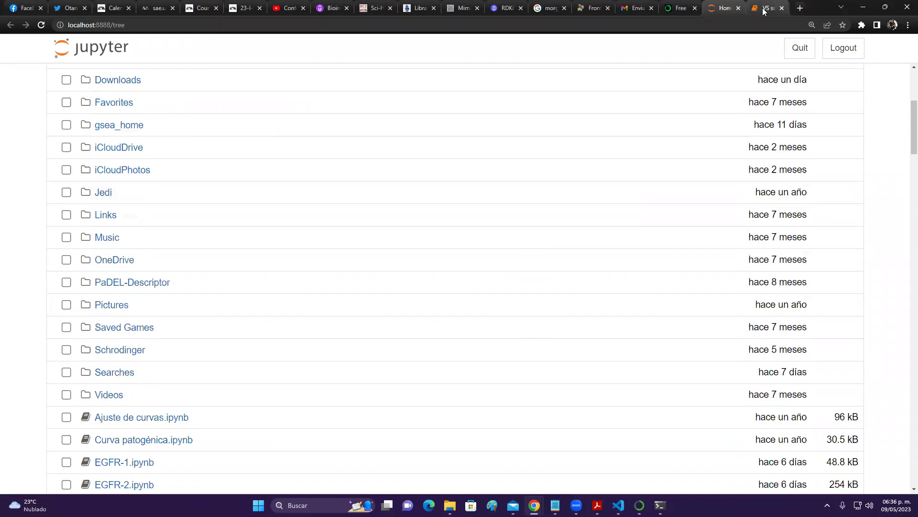
click(764, 11)
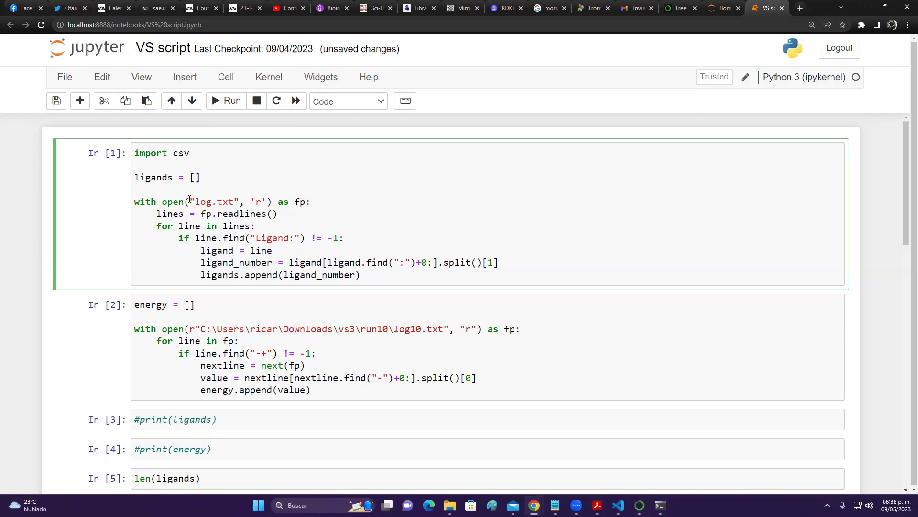
Highlight the log.txt file name and the "Ligand:" search string in the first cell, and review the ligand parsing code.
drag(194, 201, 236, 202)
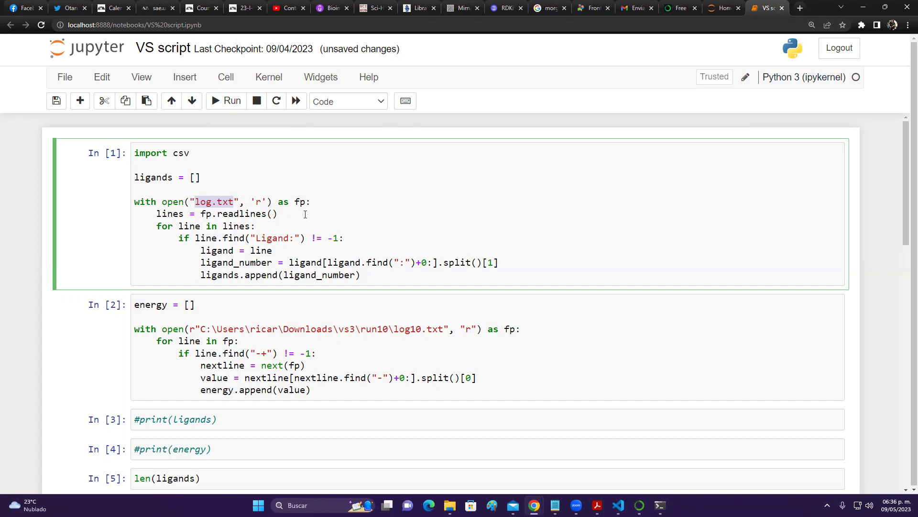
scroll(385, 201, down, 1)
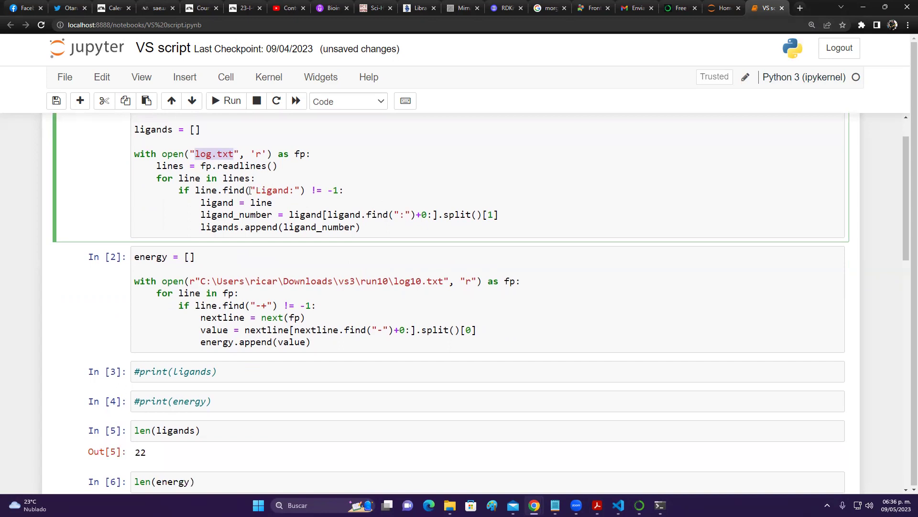
drag(249, 191, 301, 190)
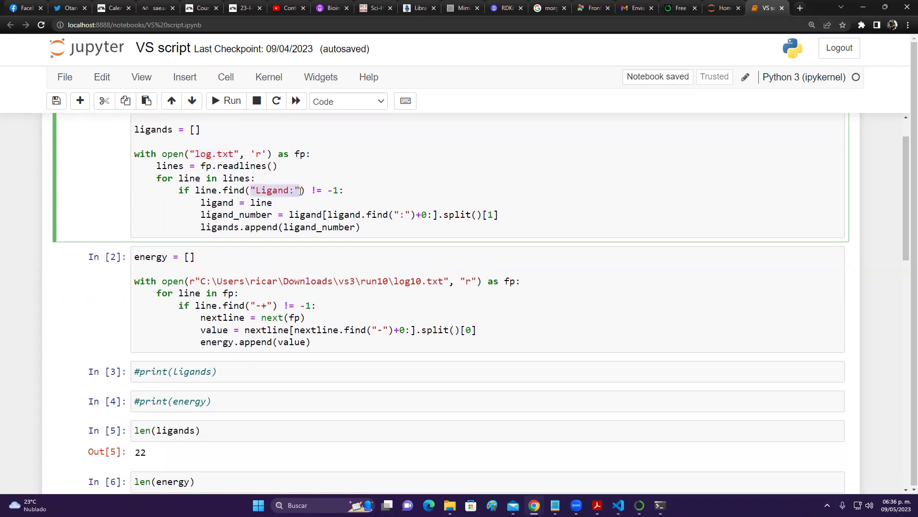
click(358, 191)
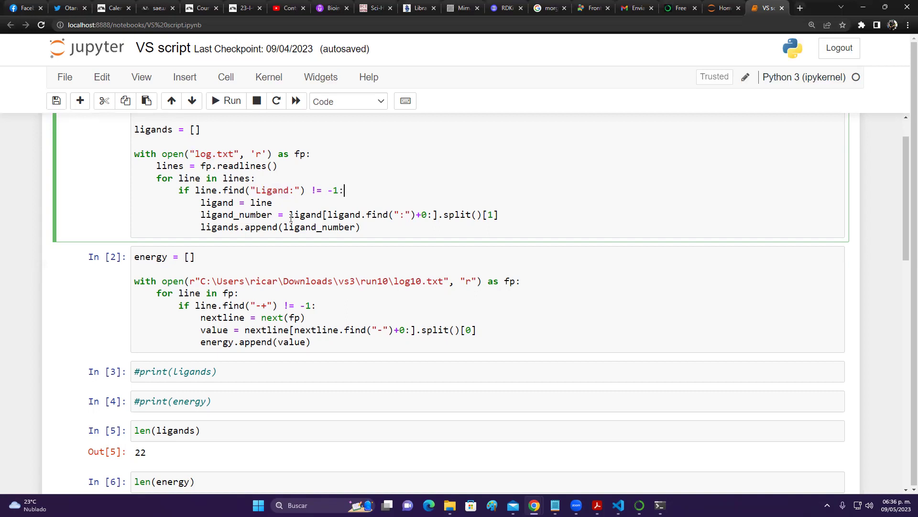
scroll(296, 213, up, 1)
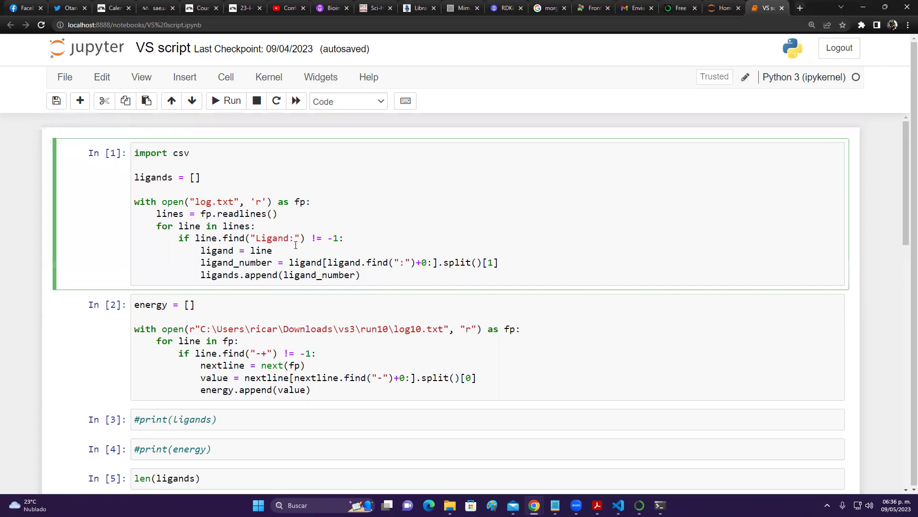
scroll(296, 245, down, 1)
scroll(296, 245, down, 1)
scroll(296, 245, up, 2)
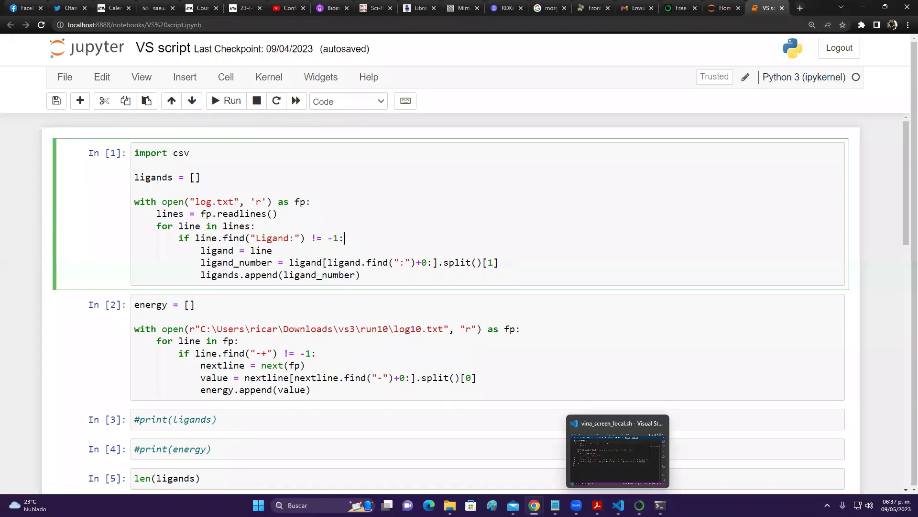
Highlight the Ligands/1.pdbqt entry in the Vina log, compare it with the ligand code alongside, and return to the notebook's second cell.
mouse_move(555, 505)
click(566, 469)
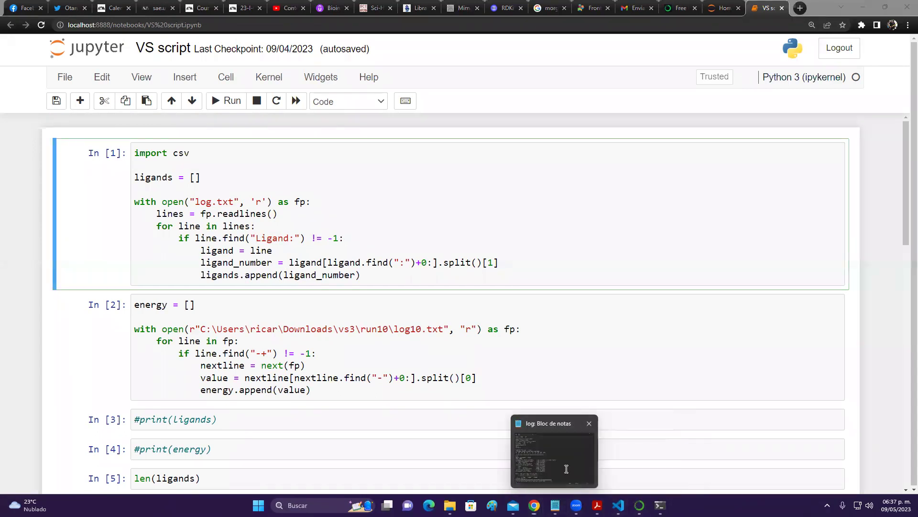
scroll(572, 325, up, 3)
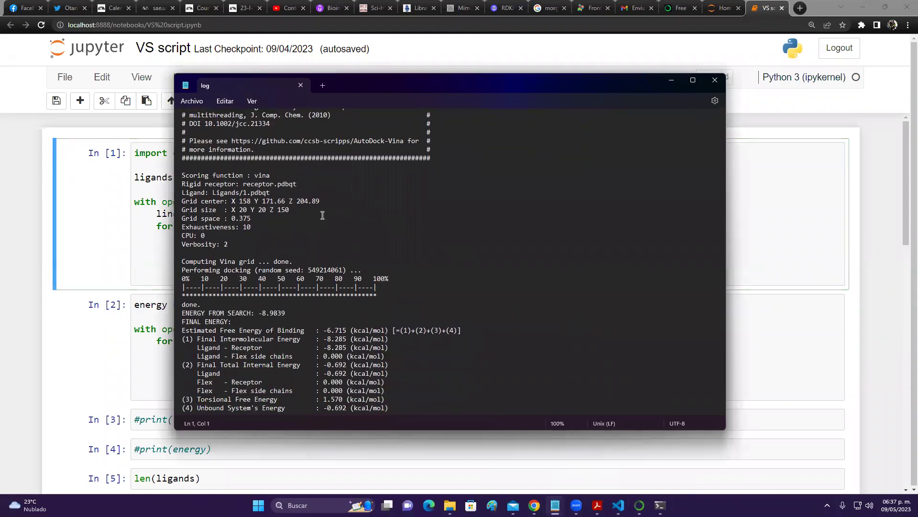
drag(210, 191, 277, 193)
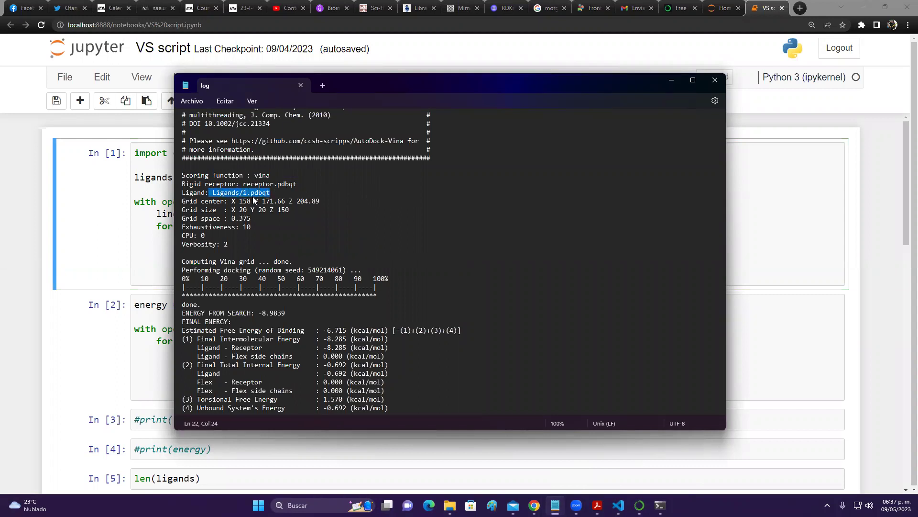
click(247, 194)
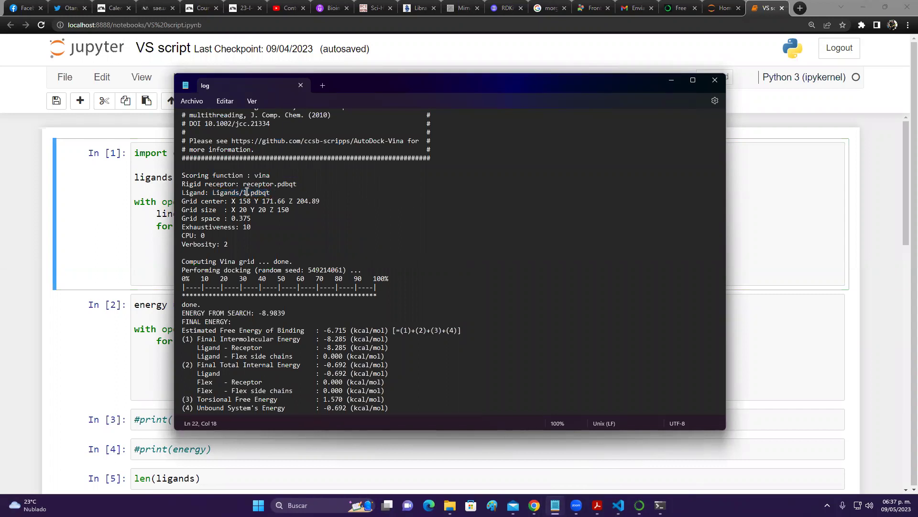
drag(212, 193, 275, 196)
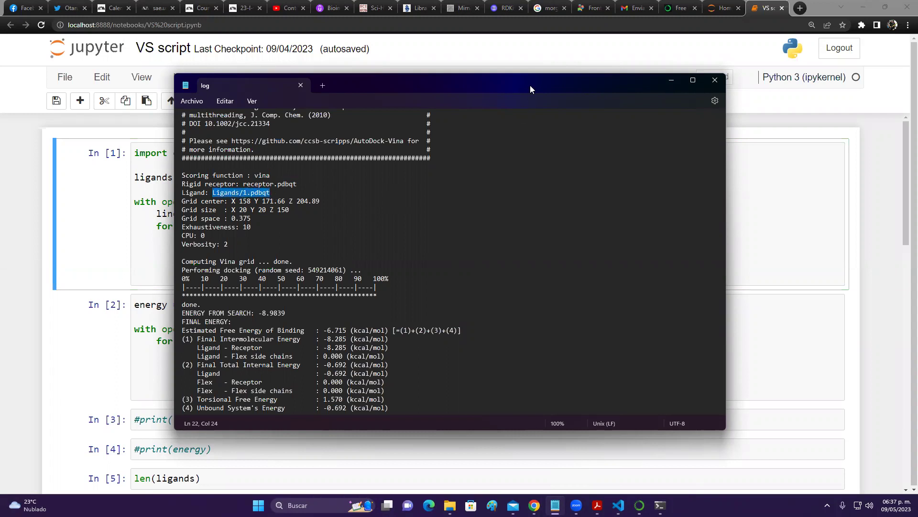
drag(530, 85, 748, 195)
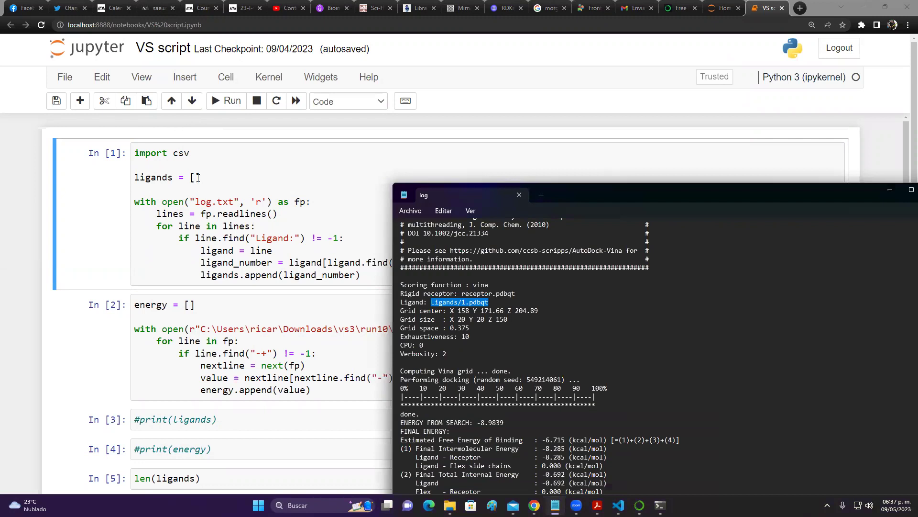
drag(707, 197, 679, 144)
click(166, 354)
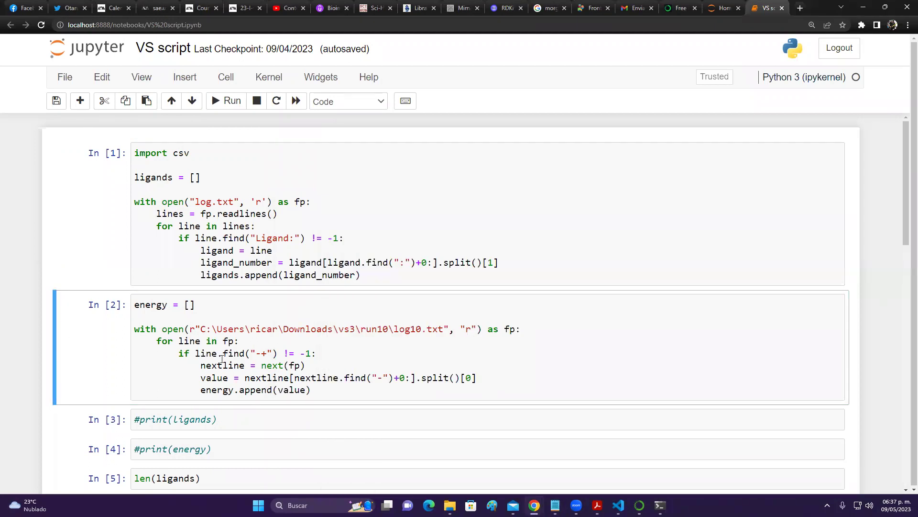
Change the energy cell's open call to read "log.txt", removing the r prefix, the folder path and the 10 from the file name.
scroll(221, 359, down, 1)
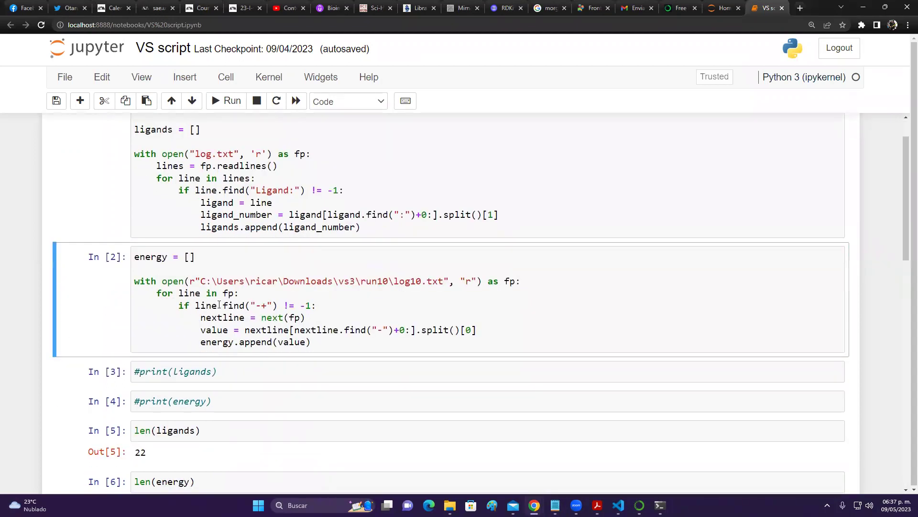
click(191, 281)
text(r)
key(BackSpace)
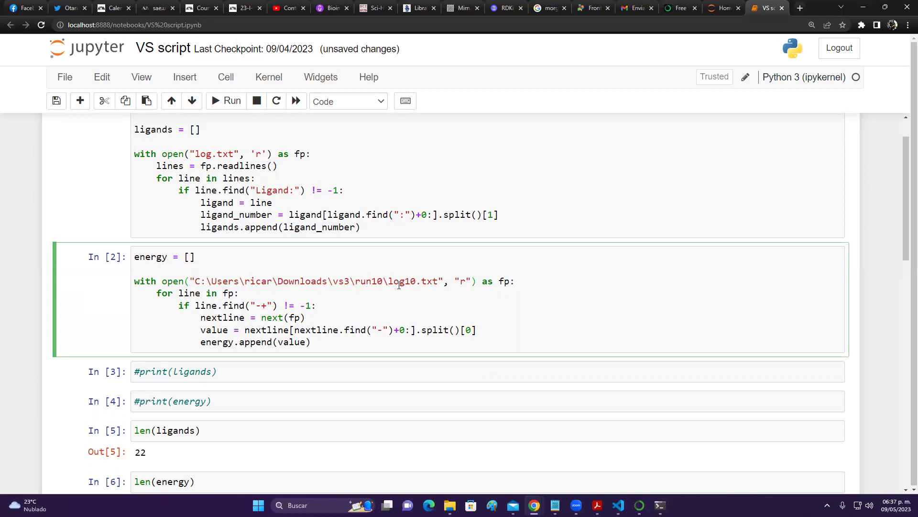
drag(389, 282, 197, 285)
key(BackSpace)
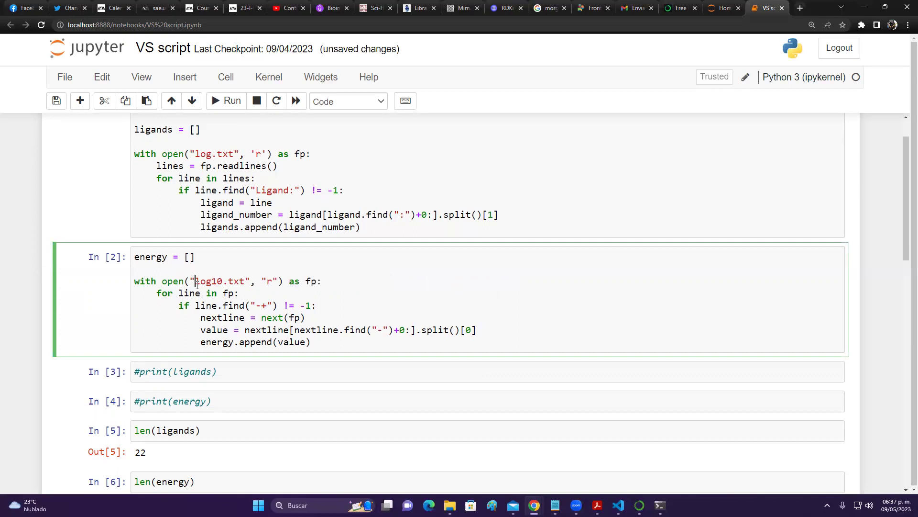
key(BackSpace)
key(BackSpace)
scroll(325, 346, down, 1)
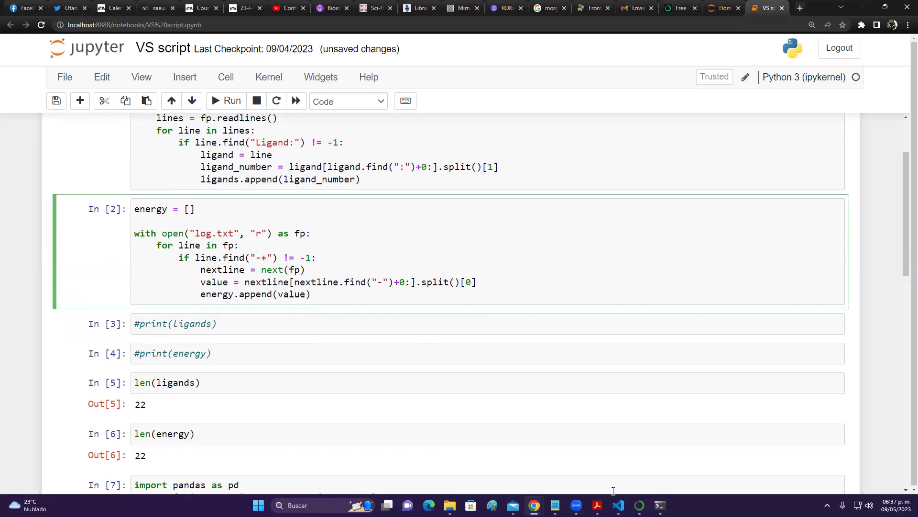
Highlight the mode 1 affinity value of the first ligand in the Vina log, and close the log file.
mouse_move(660, 505)
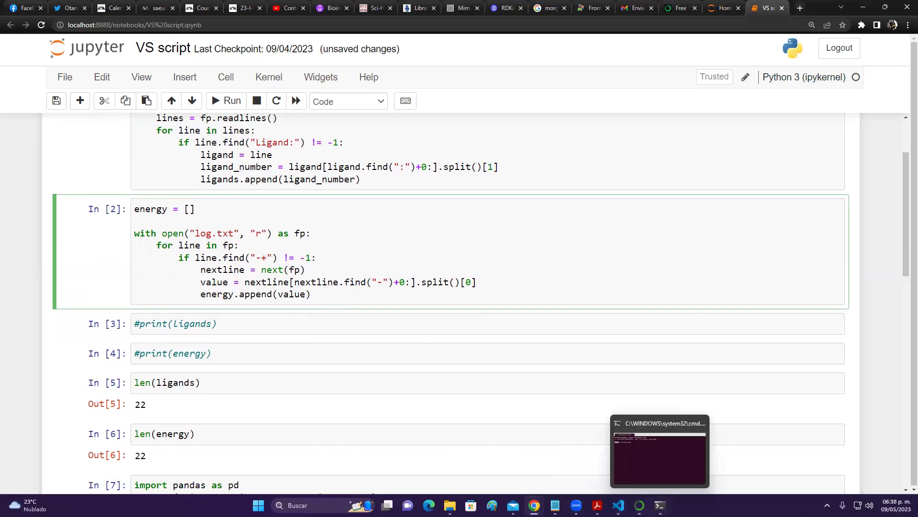
mouse_move(554, 505)
click(561, 462)
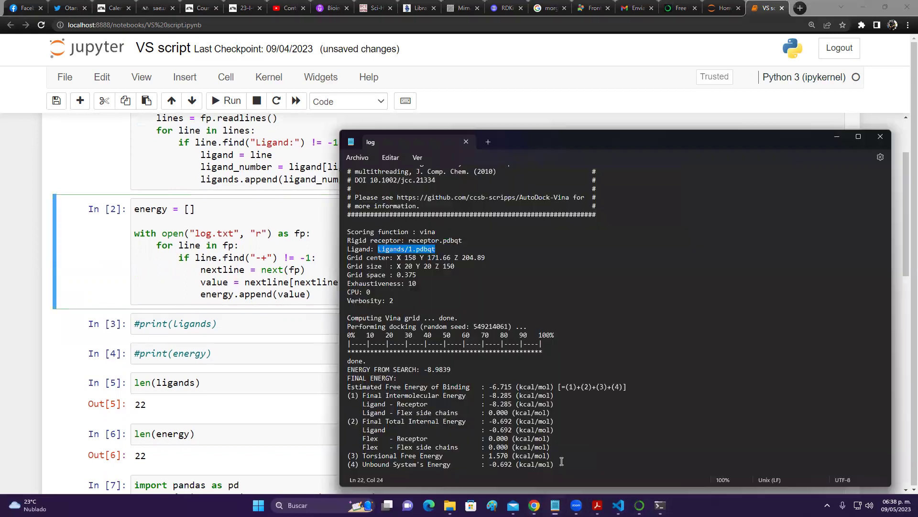
scroll(600, 362, down, 2)
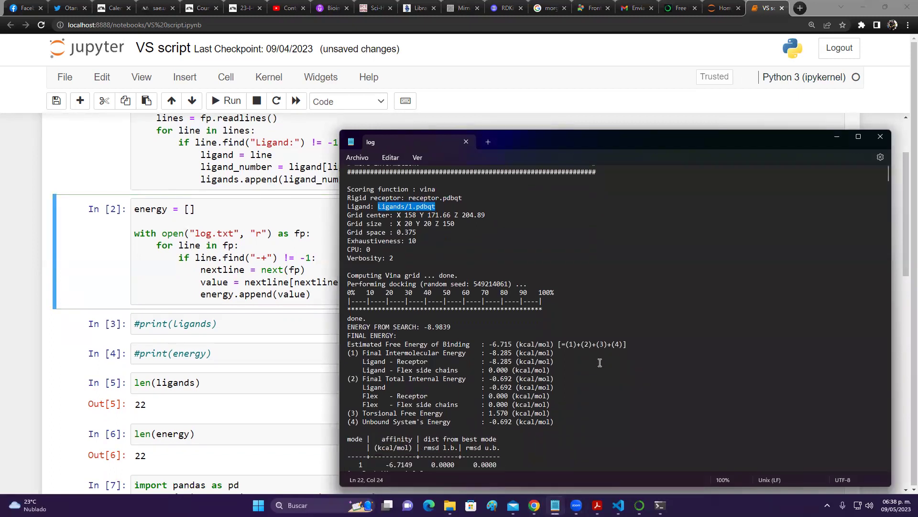
scroll(600, 362, down, 1)
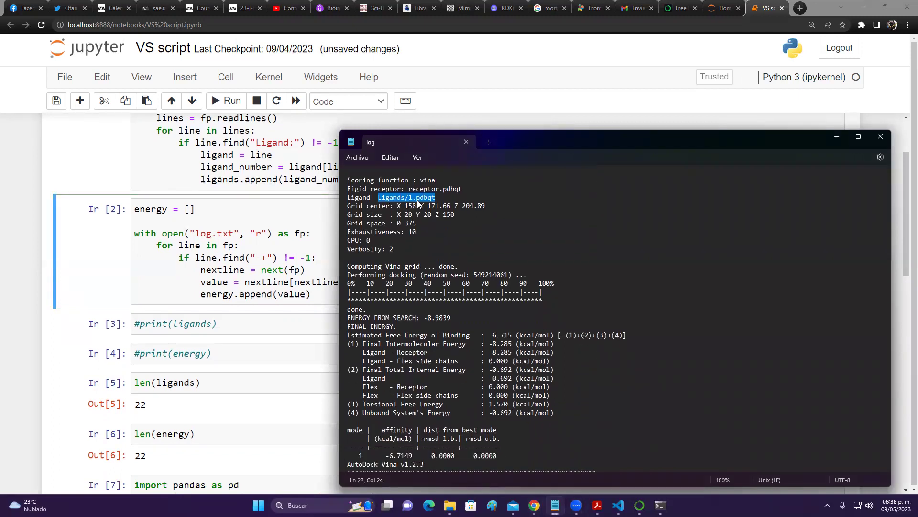
scroll(494, 276, down, 3)
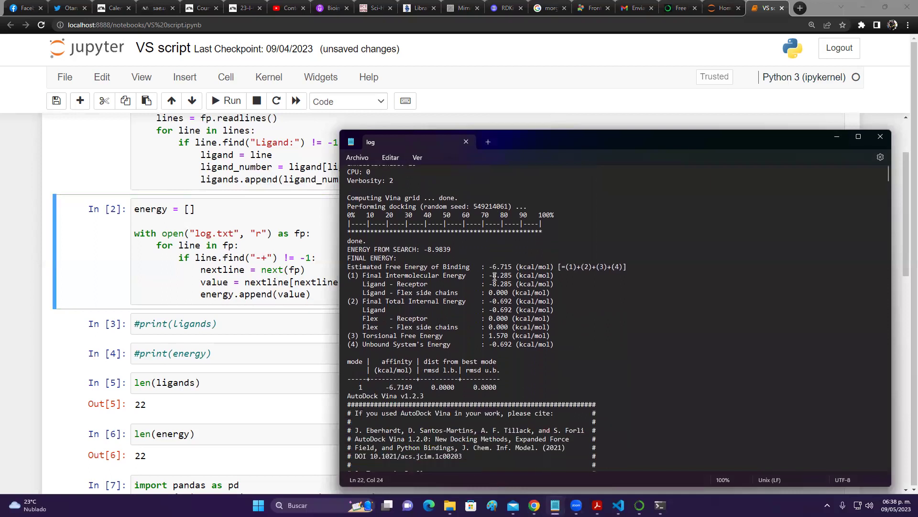
scroll(494, 276, down, 2)
drag(357, 354, 413, 355)
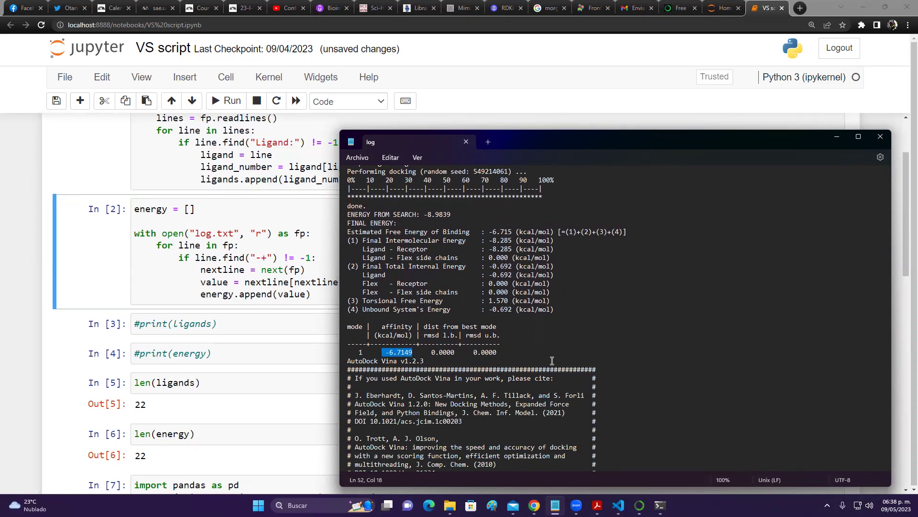
drag(355, 352, 422, 354)
click(413, 354)
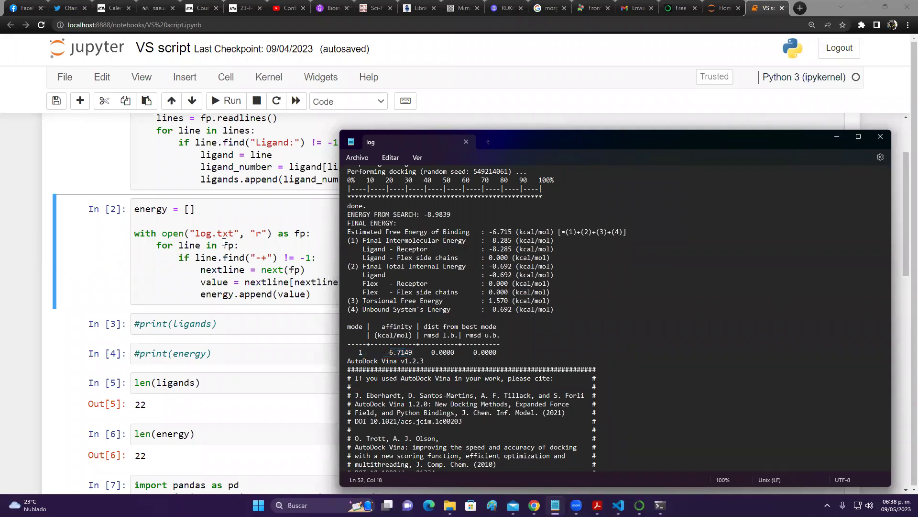
drag(387, 352, 421, 353)
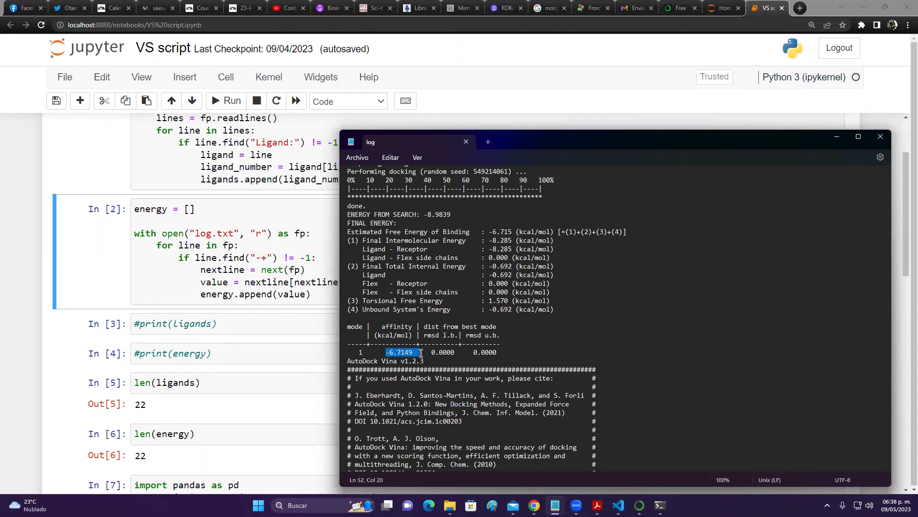
click(880, 137)
Review the ligand and energy count cells, and highlight the pandas code that builds the Ligando and Energía table.
scroll(497, 285, down, 4)
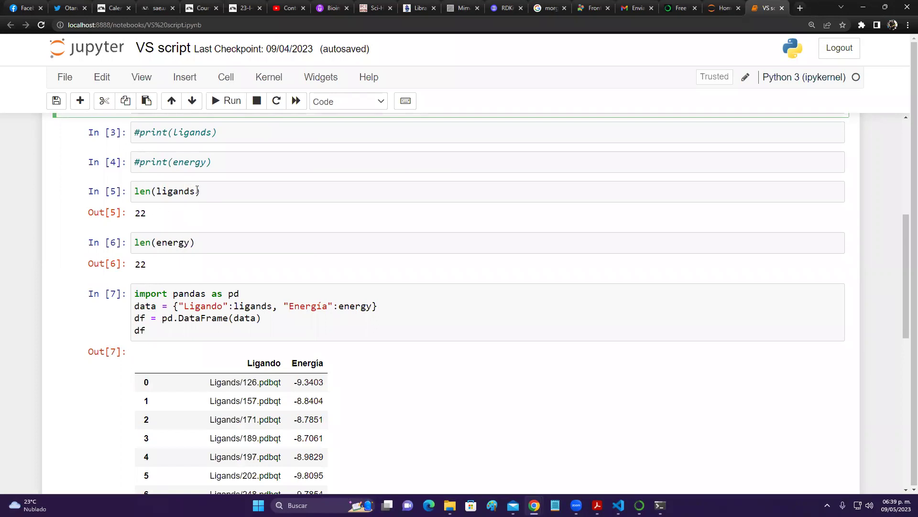
scroll(203, 248, up, 1)
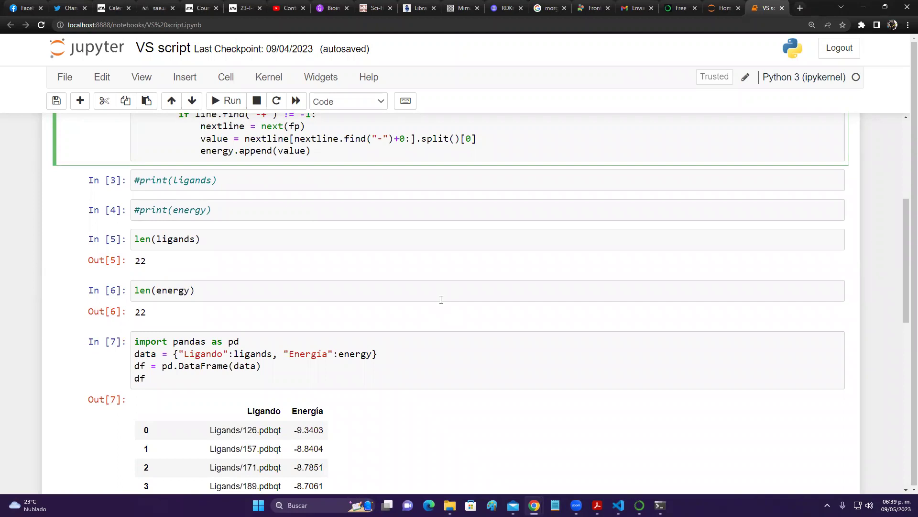
scroll(440, 299, down, 3)
scroll(441, 302, down, 1)
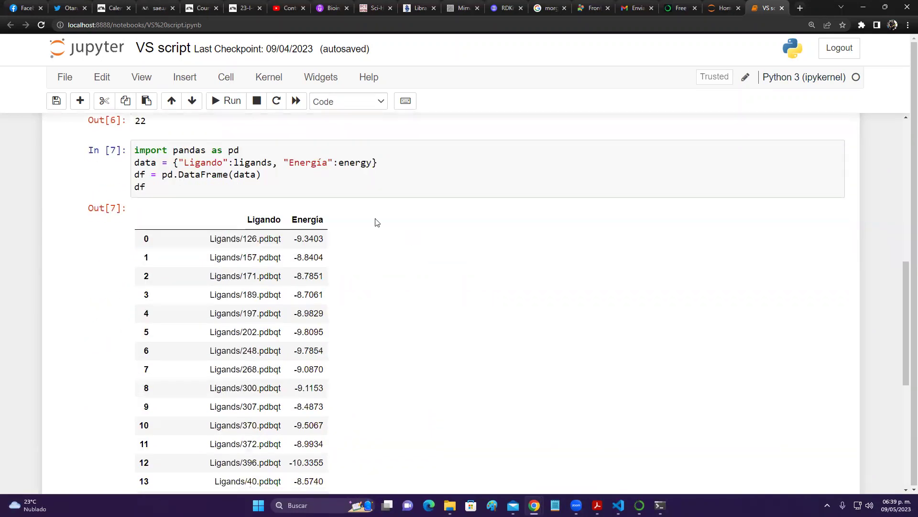
drag(132, 147, 216, 185)
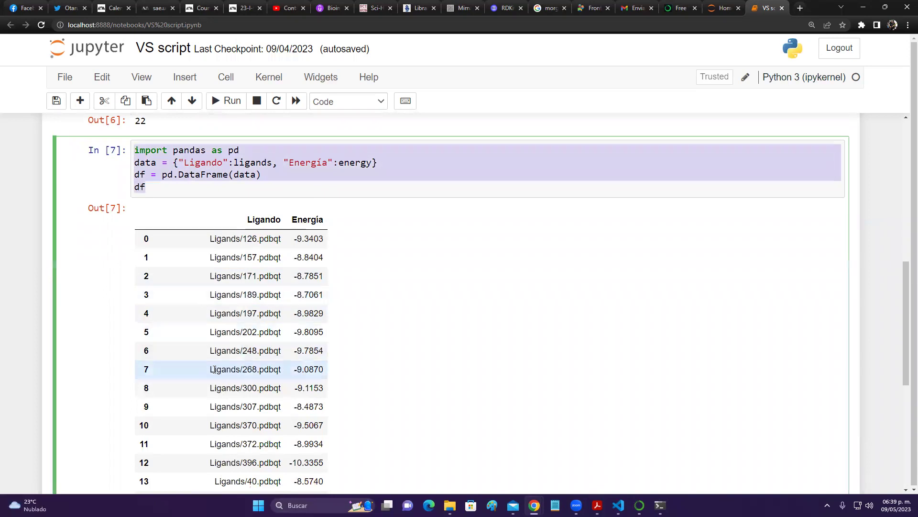
Review the Ligando and Energía table from its first row to its last, along with the CSV export cell.
scroll(214, 374, down, 4)
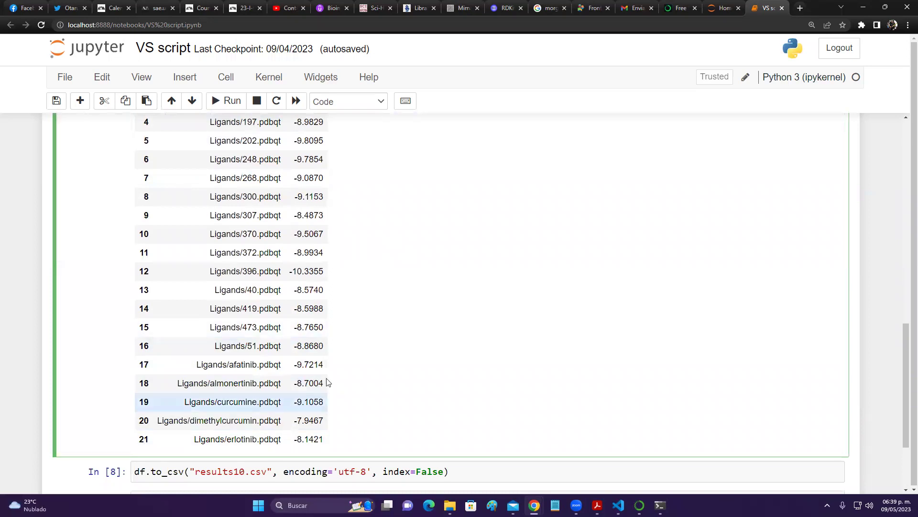
scroll(333, 378, up, 2)
scroll(333, 378, up, 2)
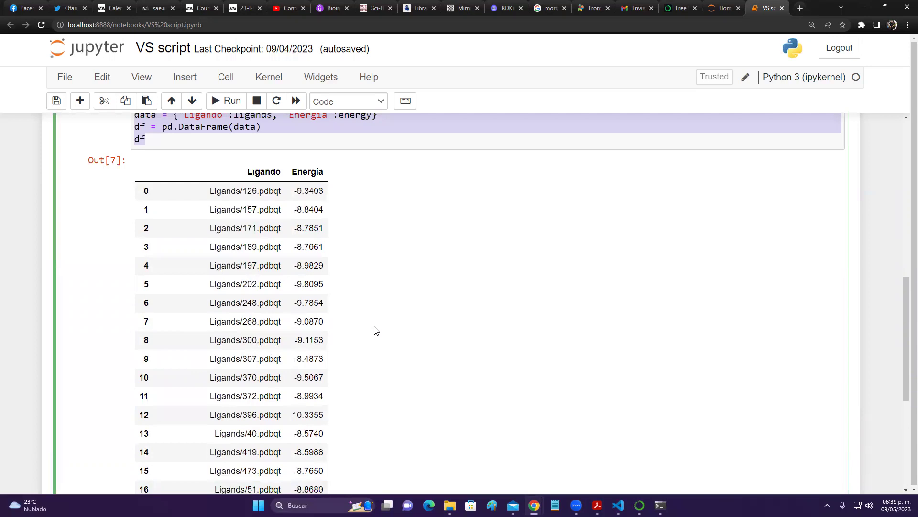
scroll(371, 283, down, 5)
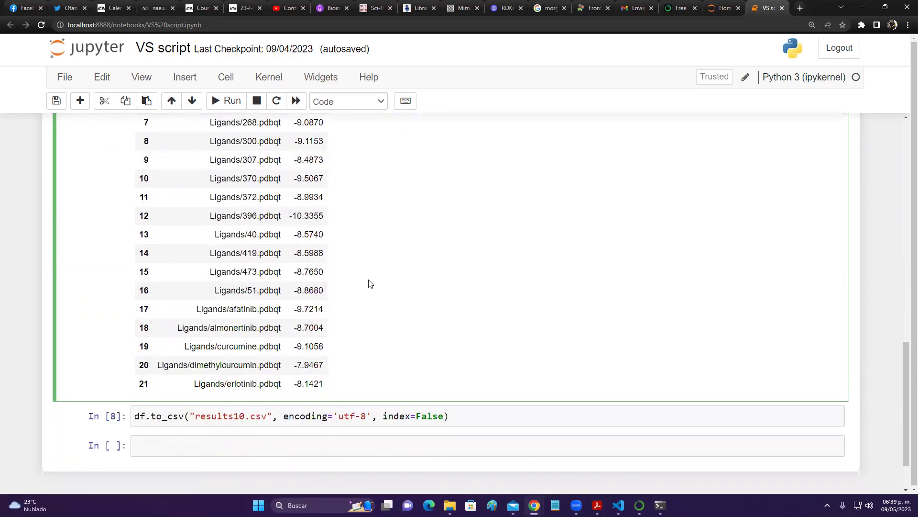
scroll(364, 264, up, 4)
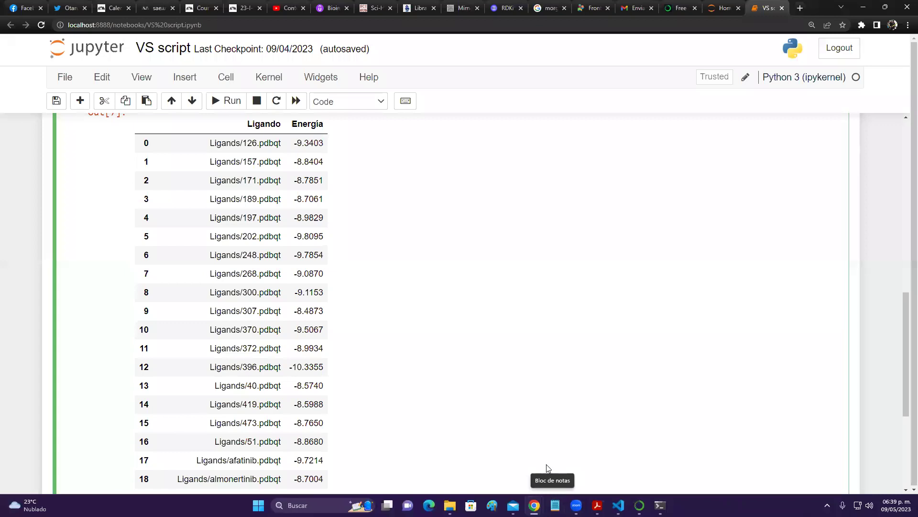
Open the log file in the egfr-vs2 folder, examine the docking entries of the first ligands, and return to the notebook.
mouse_move(450, 505)
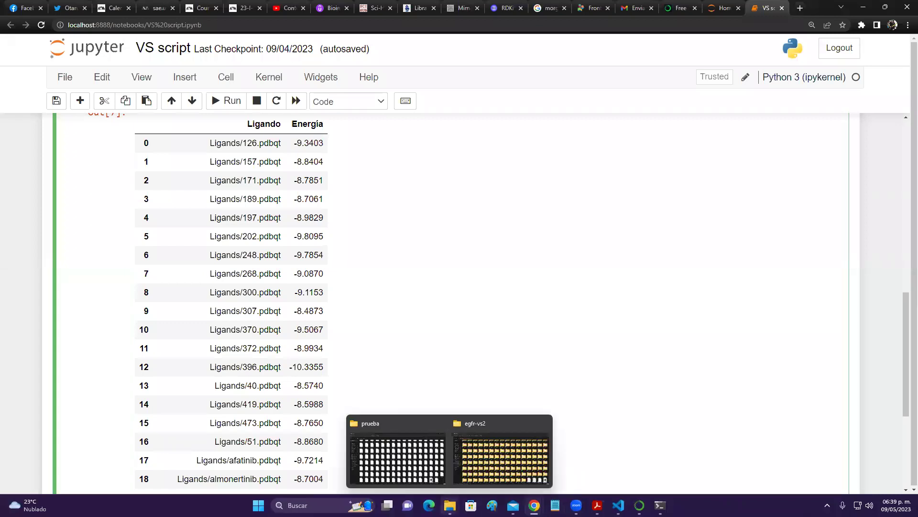
click(502, 471)
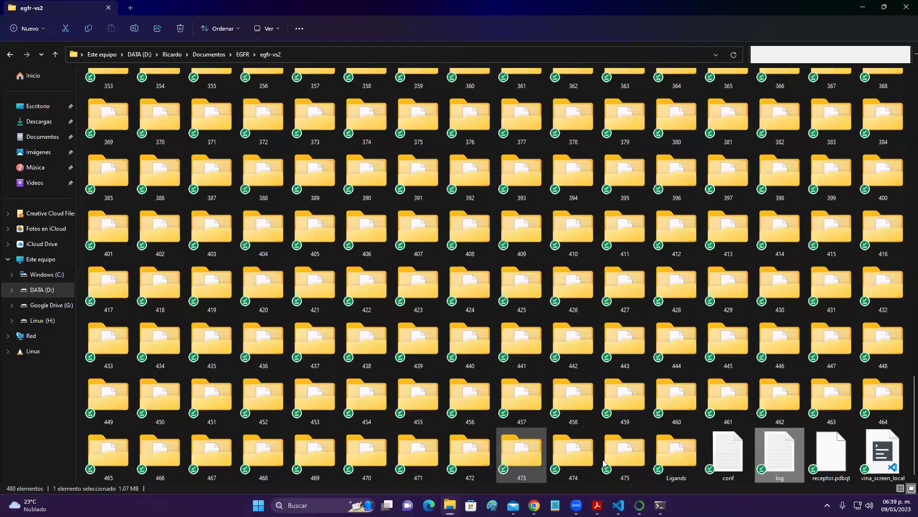
double_click(783, 455)
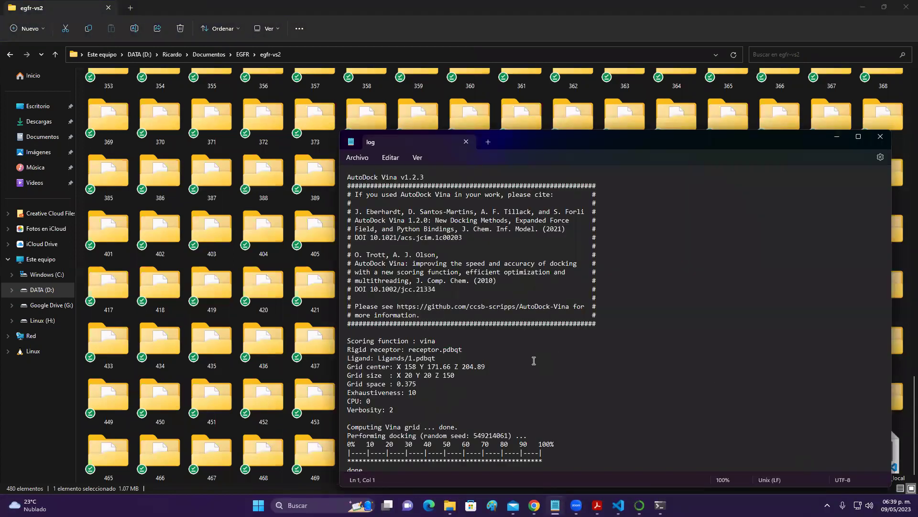
scroll(533, 361, down, 2)
scroll(533, 360, down, 15)
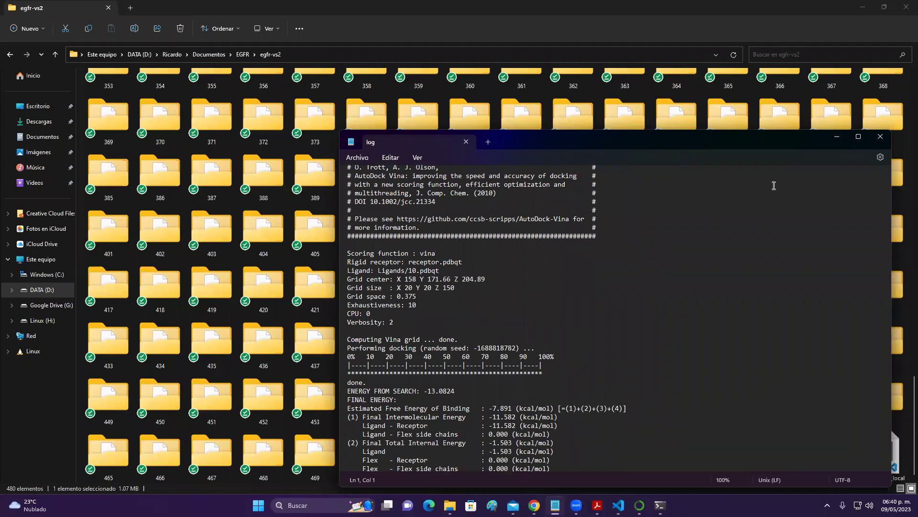
scroll(624, 326, down, 7)
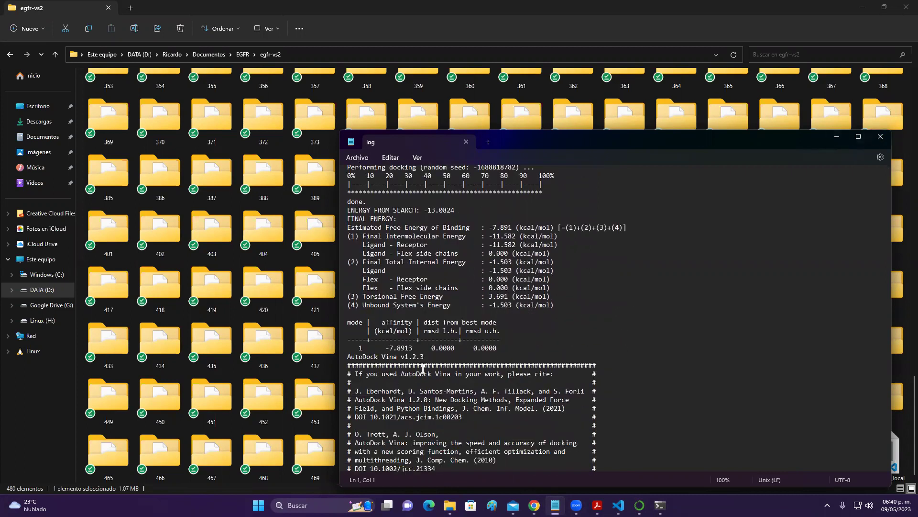
scroll(426, 366, down, 6)
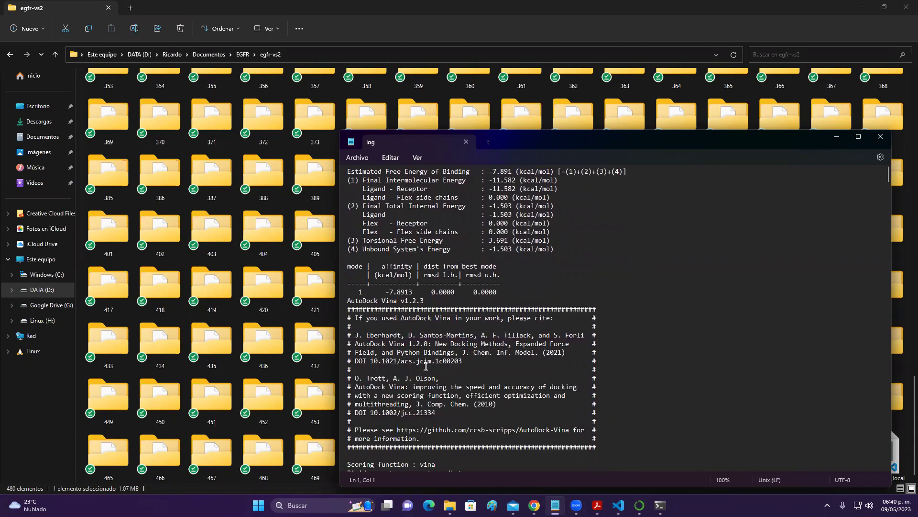
click(880, 136)
click(865, 8)
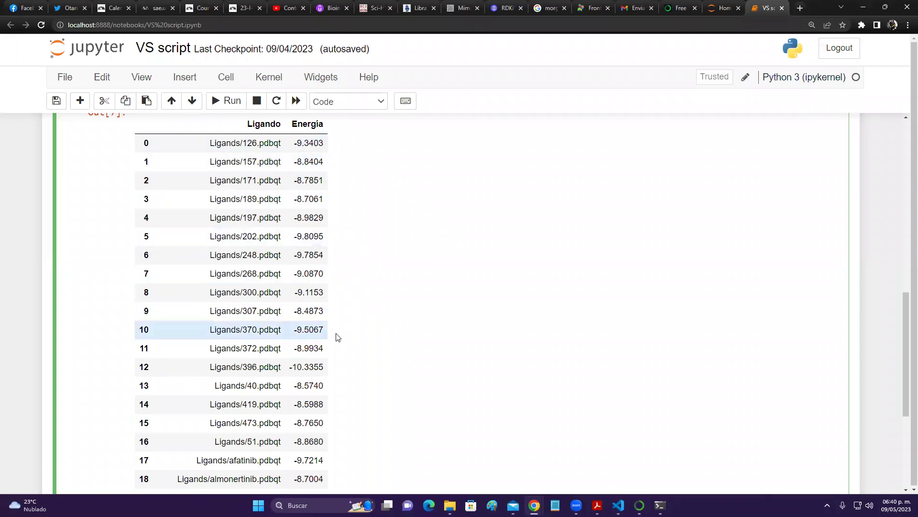
Change the output file name in the df.to_csv cell to "results.csv".
scroll(338, 337, down, 4)
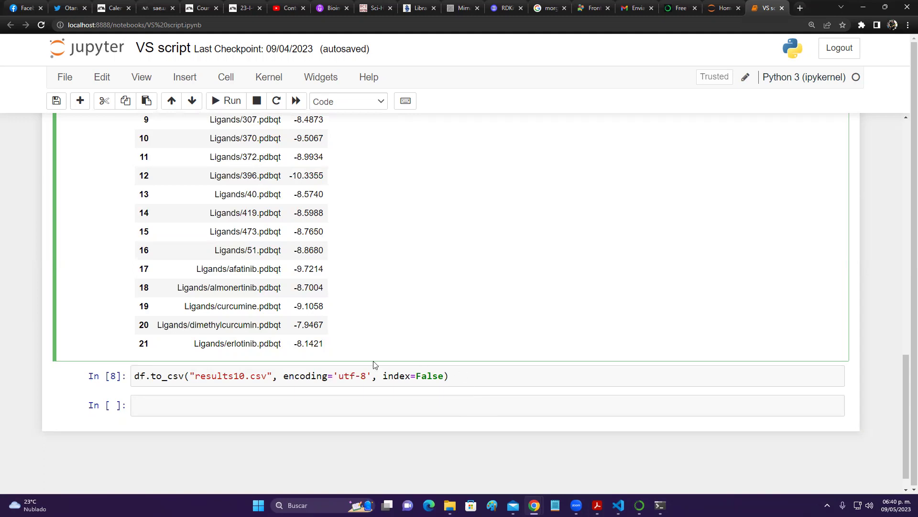
scroll(374, 365, up, 3)
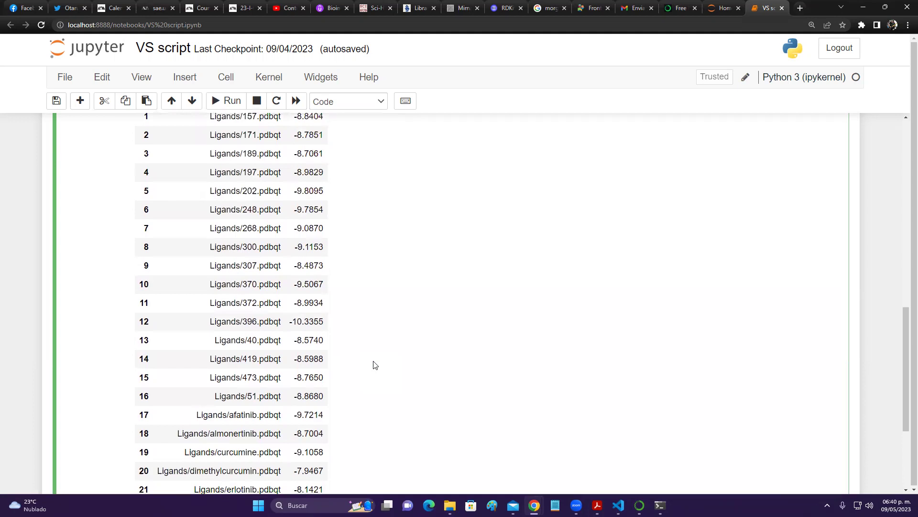
scroll(374, 365, up, 3)
scroll(375, 365, down, 6)
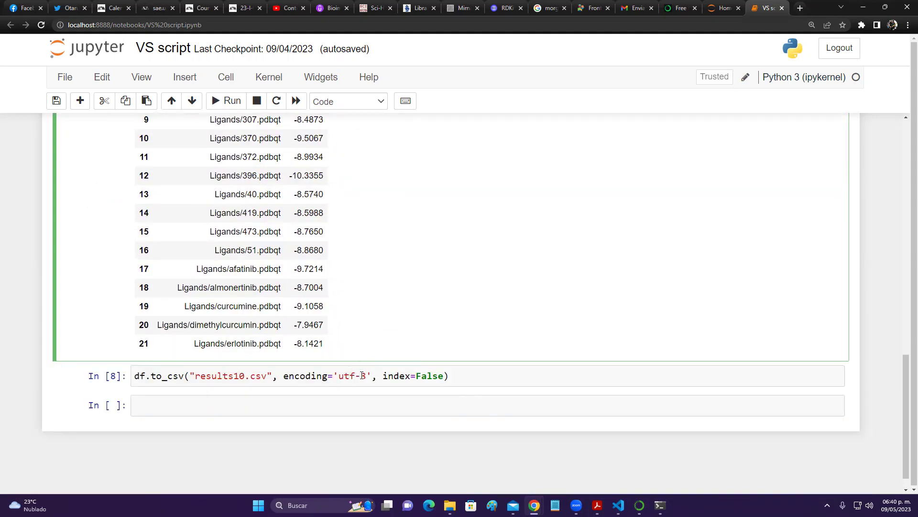
click(246, 376)
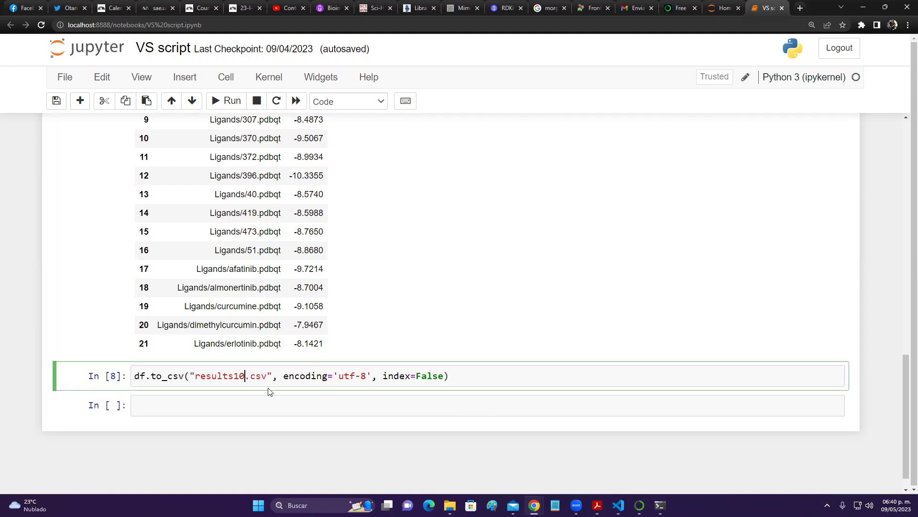
key(BackSpace)
key(BackSpace)
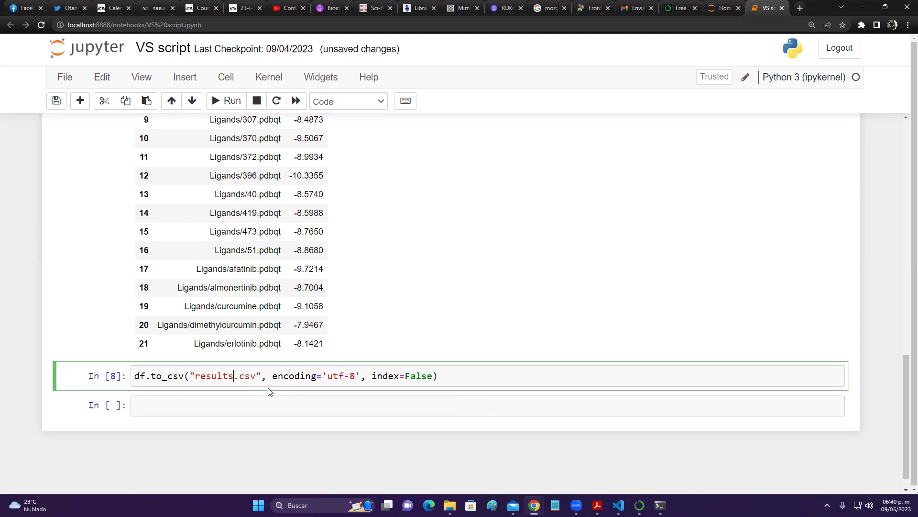
Look through the Jupyter home file list for the exported results CSV files.
click(719, 11)
scroll(557, 277, down, 9)
scroll(559, 278, down, 3)
scroll(559, 278, down, 11)
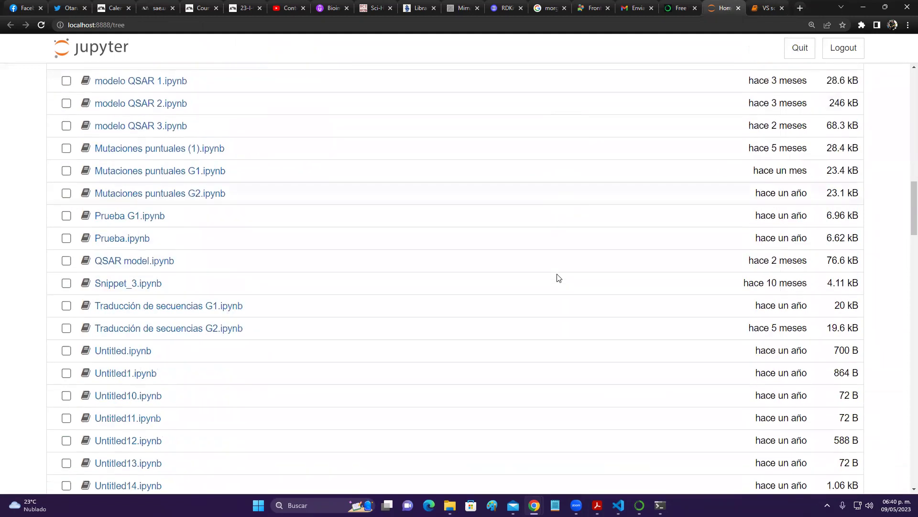
scroll(558, 278, down, 13)
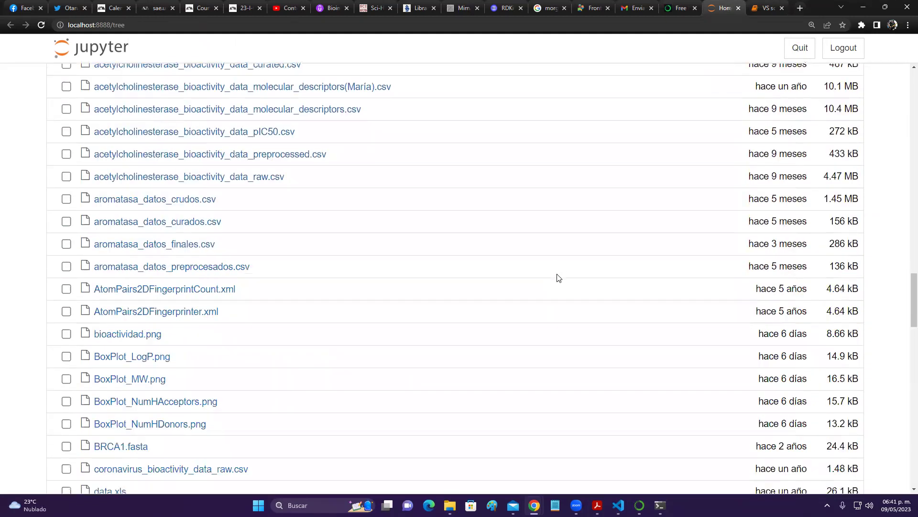
scroll(559, 278, down, 8)
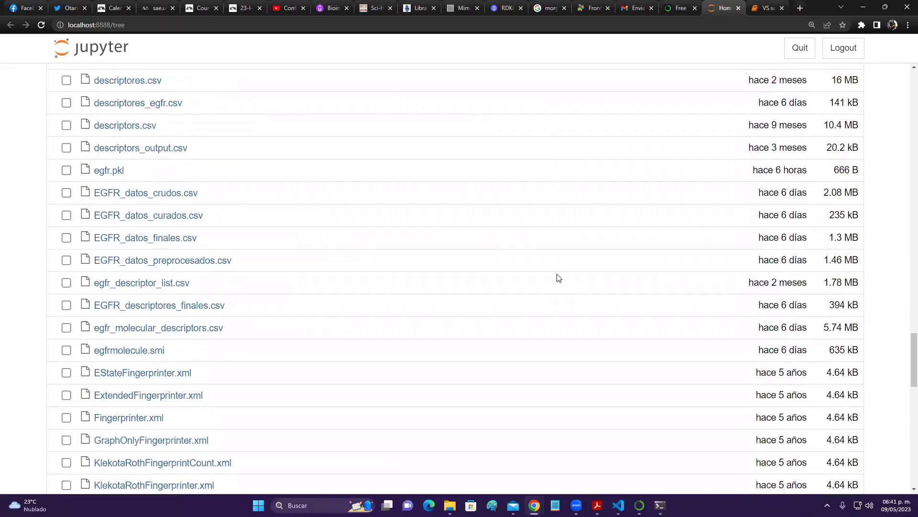
scroll(558, 278, down, 7)
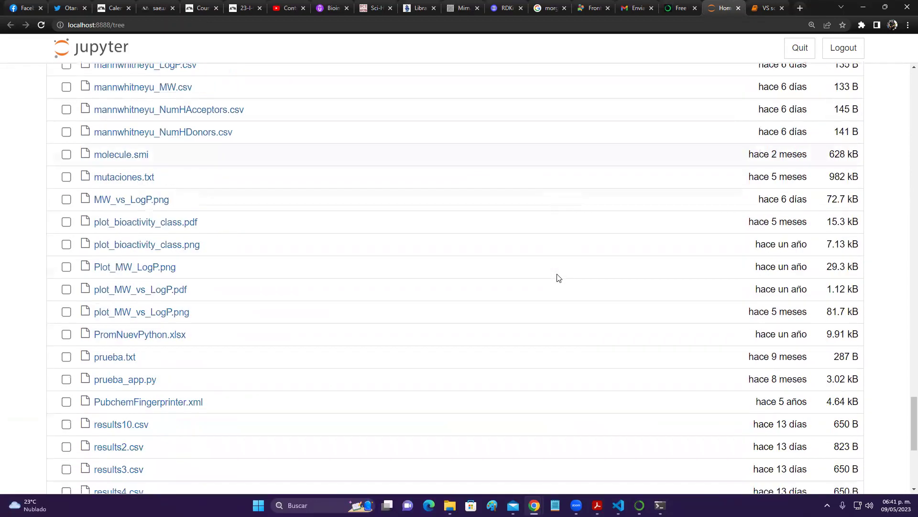
scroll(559, 278, down, 4)
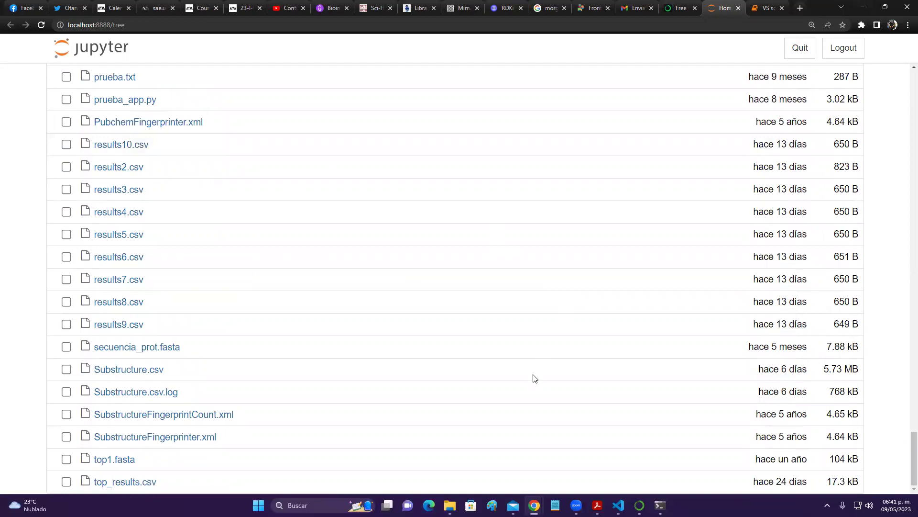
mouse_move(449, 505)
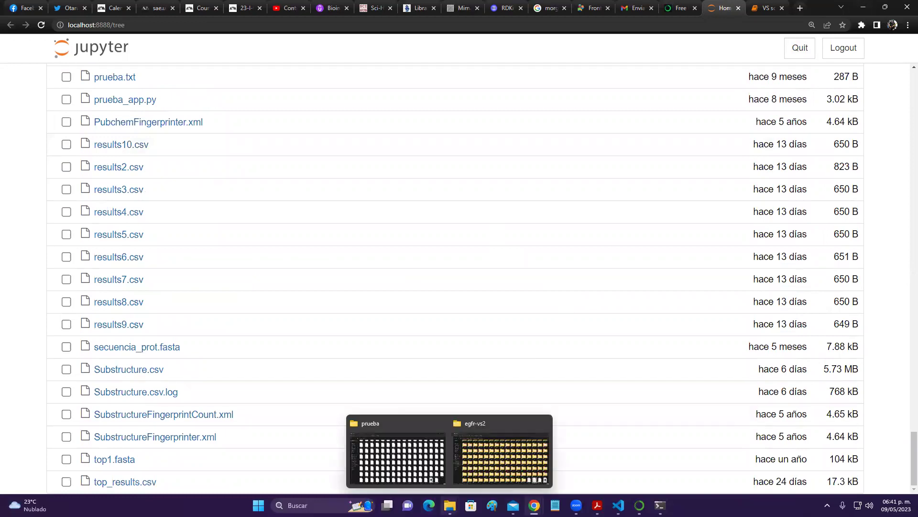
click(390, 450)
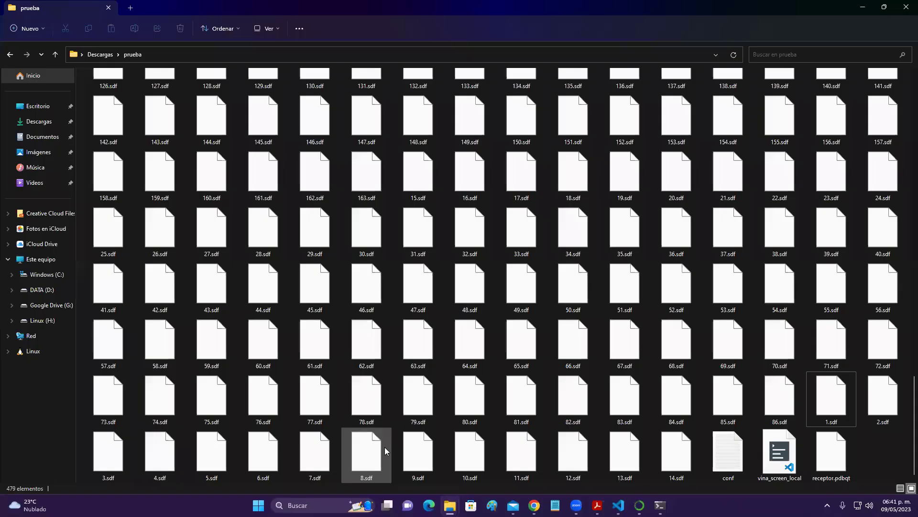
double_click(793, 13)
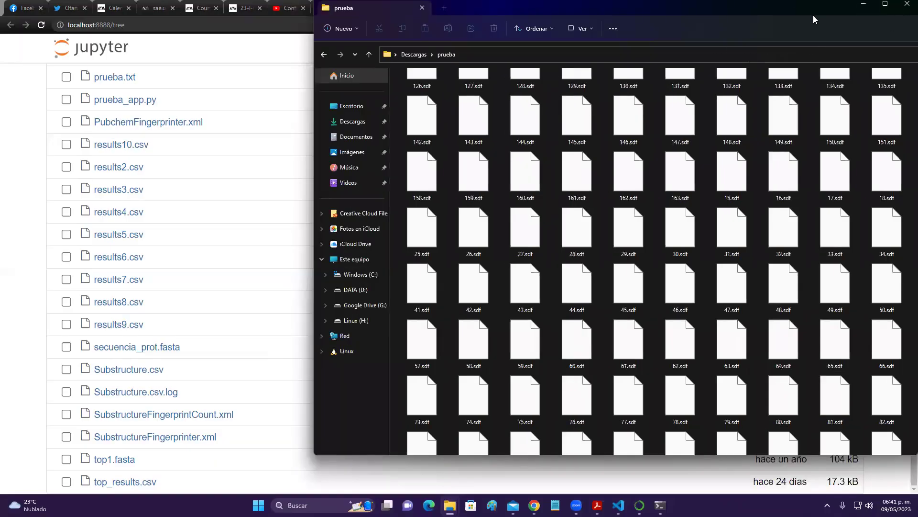
click(863, 3)
Find the results10 CSV file in the Windows user folder and open it in a maximized Excel window.
click(768, 8)
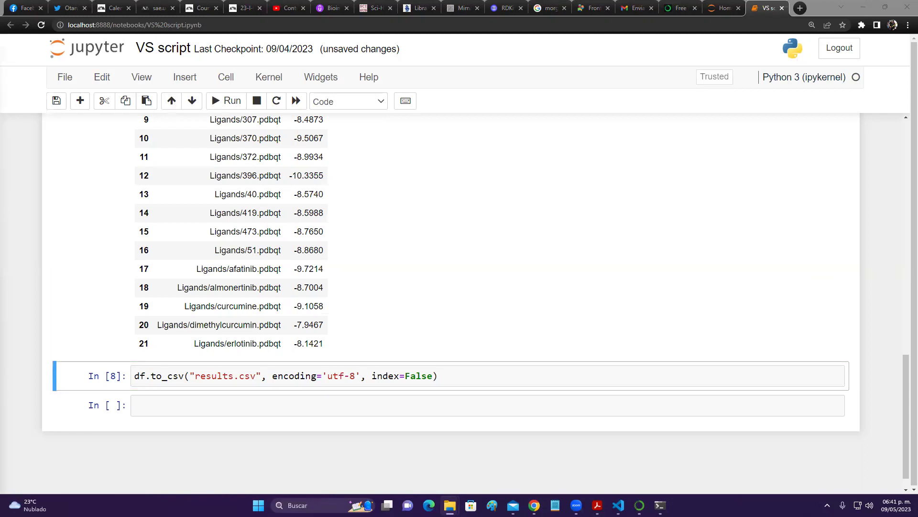
key(alt+Tab)
scroll(465, 279, down, 5)
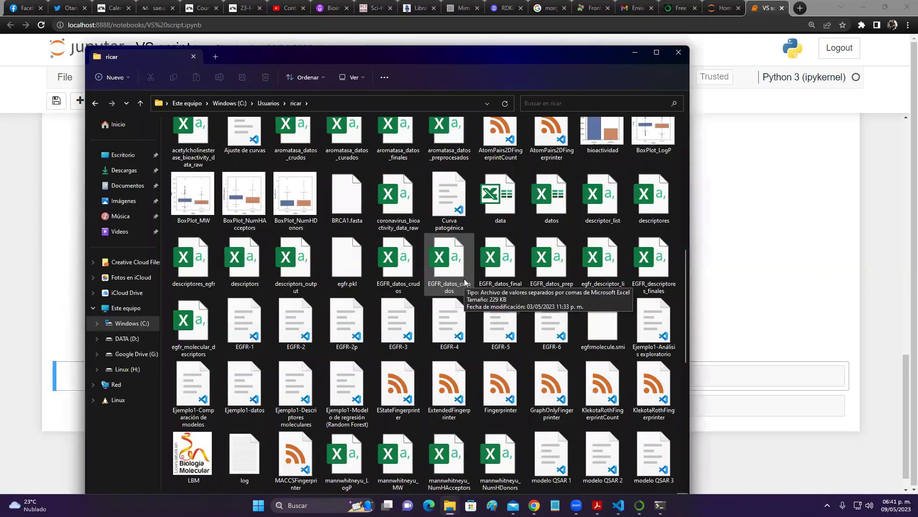
scroll(464, 278, down, 5)
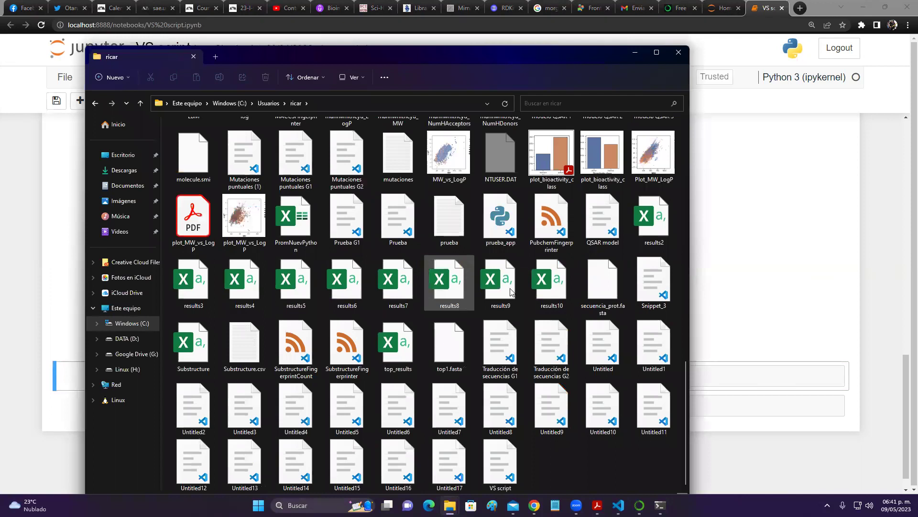
click(558, 292)
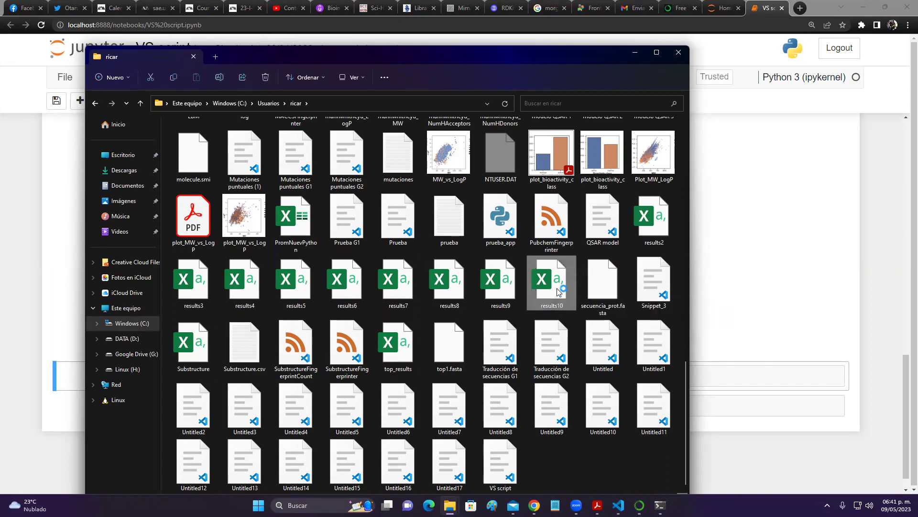
click(632, 55)
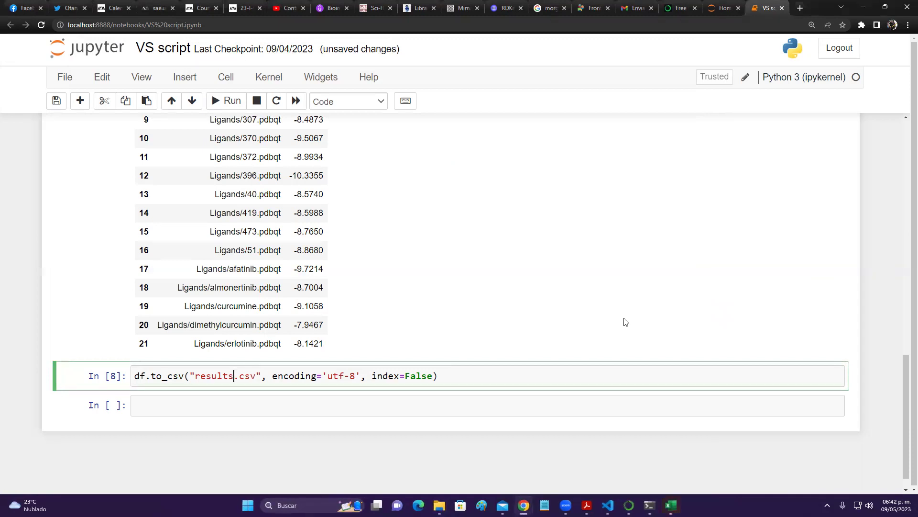
mouse_move(671, 505)
click(672, 462)
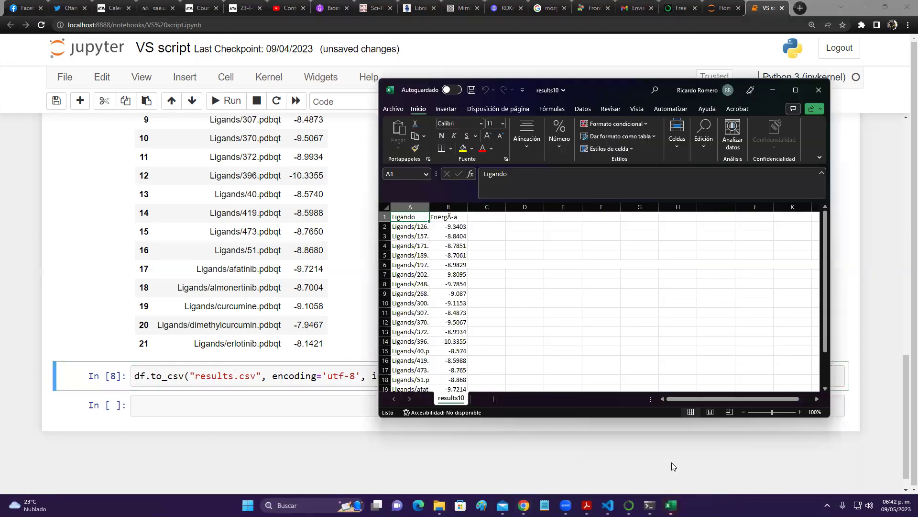
click(796, 91)
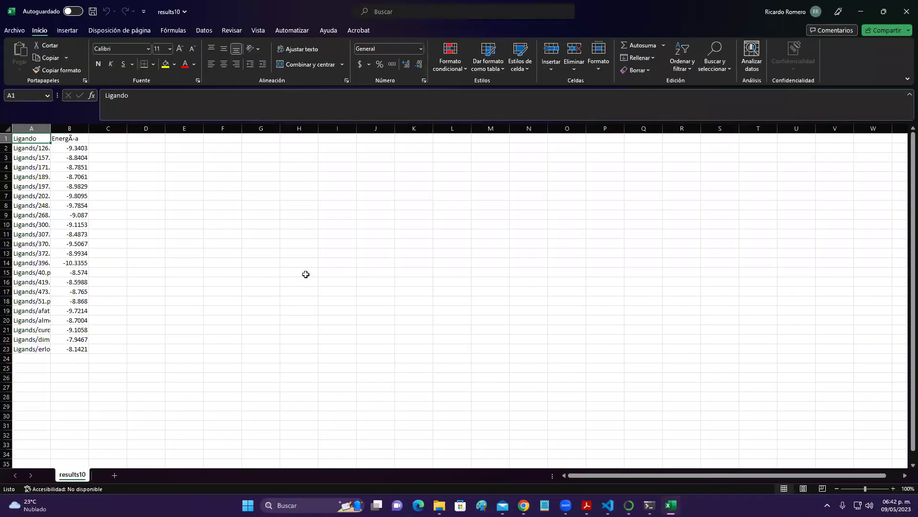
Correct the garbled accented character in header cell B1 so that it reads "Energía".
click(71, 138)
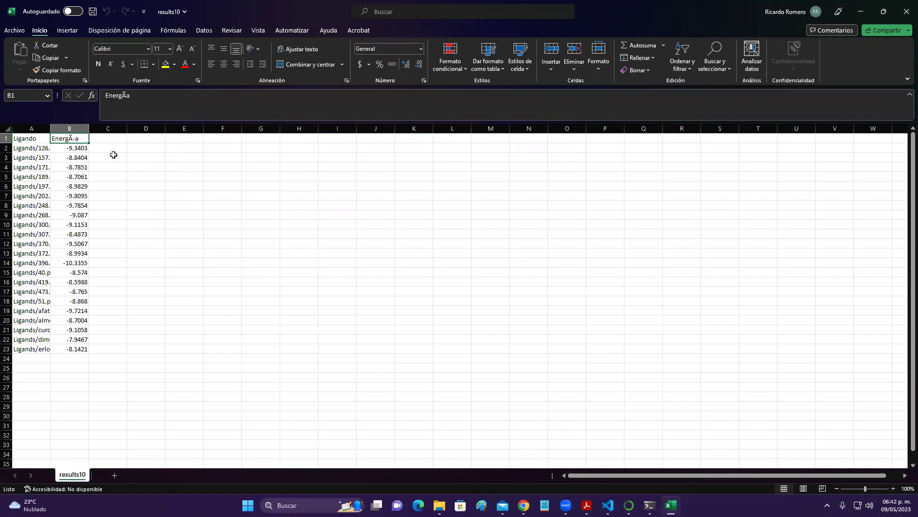
double_click(74, 138)
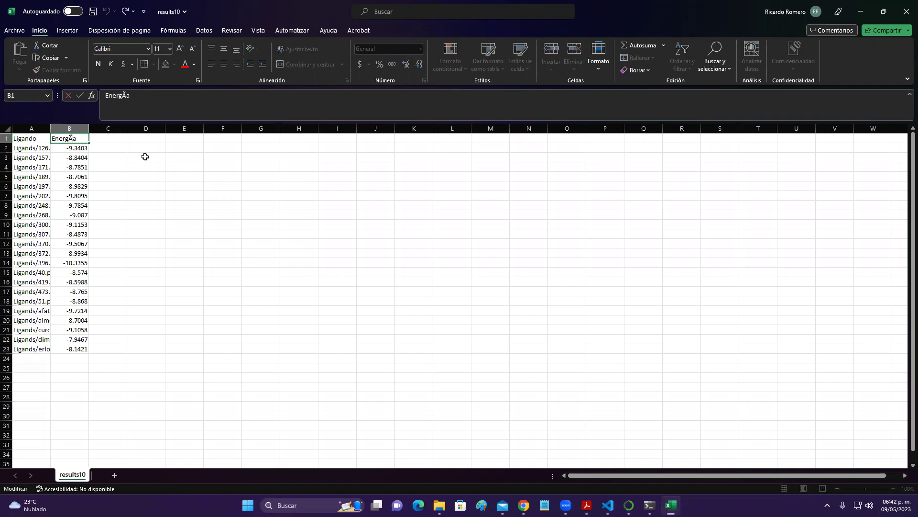
key(BackSpace)
key(BackSpace)
text(í)
click(145, 157)
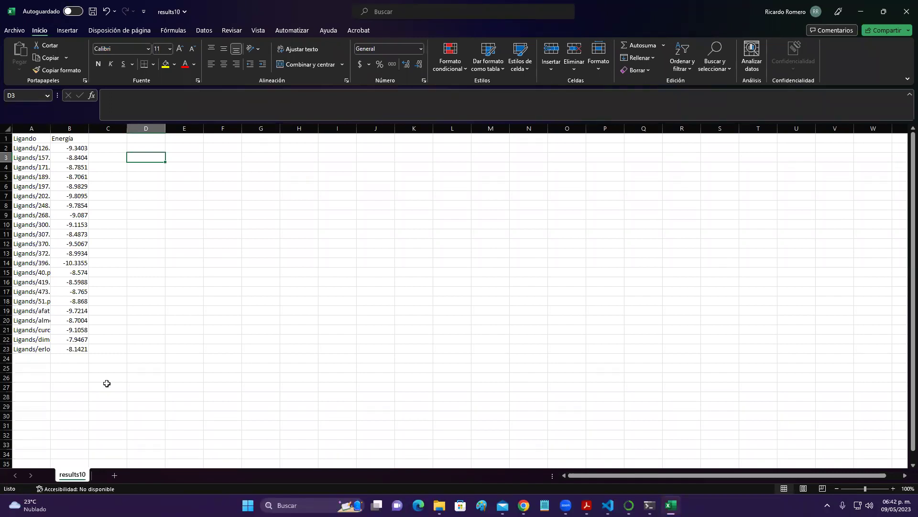
Inspect the full ligand file names in the Ligando column, from cell A2 down to A8.
click(36, 149)
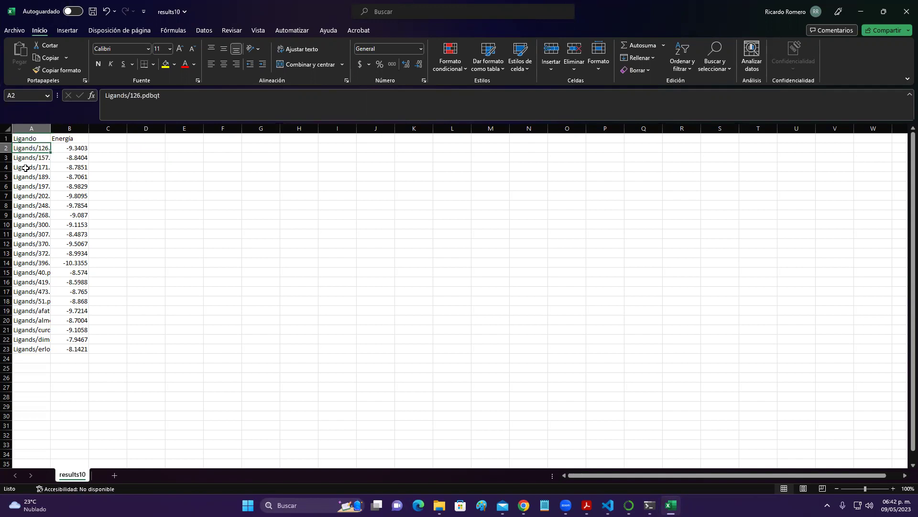
click(31, 159)
click(35, 167)
click(38, 177)
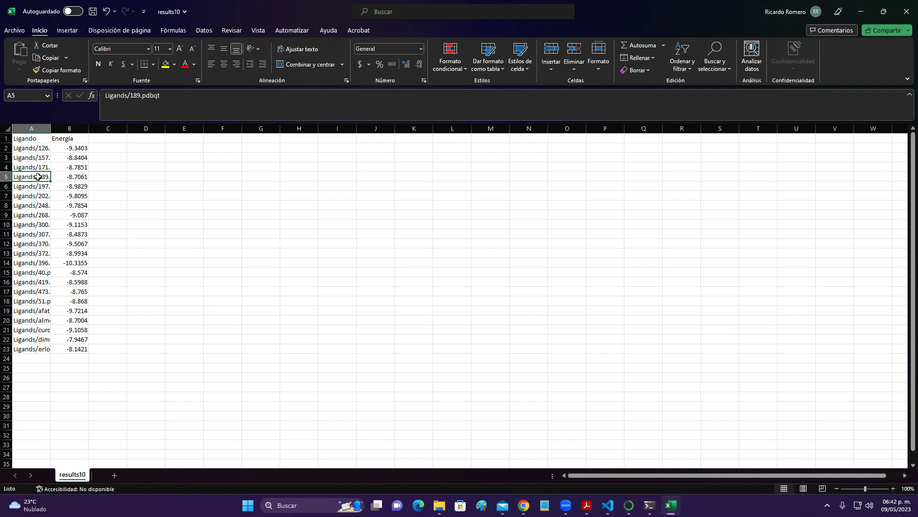
click(37, 186)
click(37, 196)
click(37, 205)
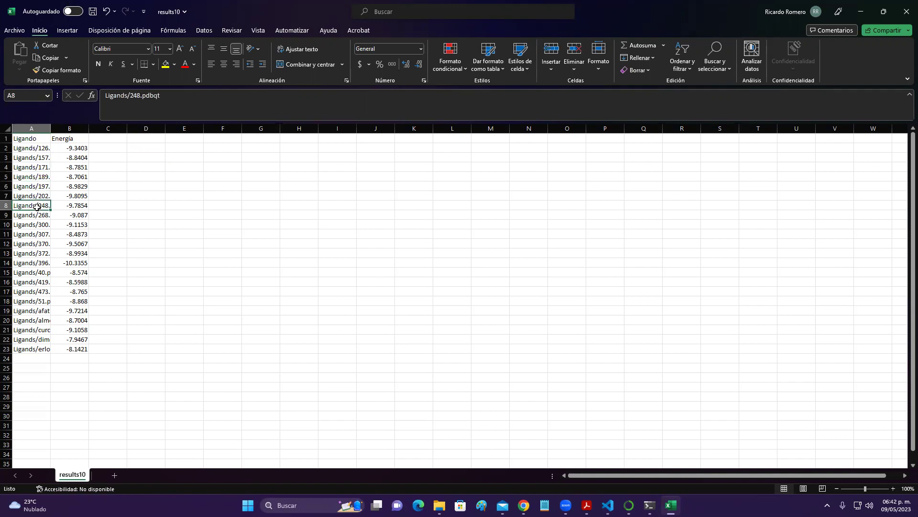
Sort the ligand table by the Energía column in ascending order (A to Z).
click(77, 140)
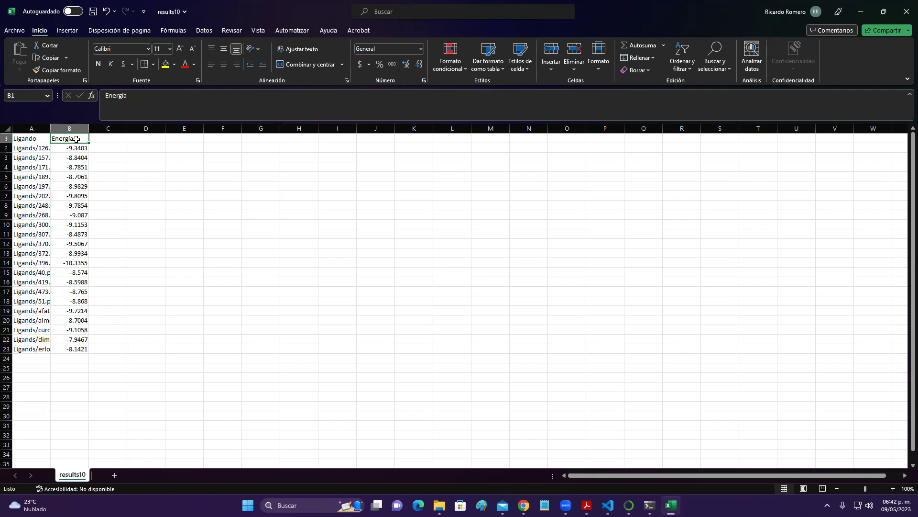
right_click(76, 139)
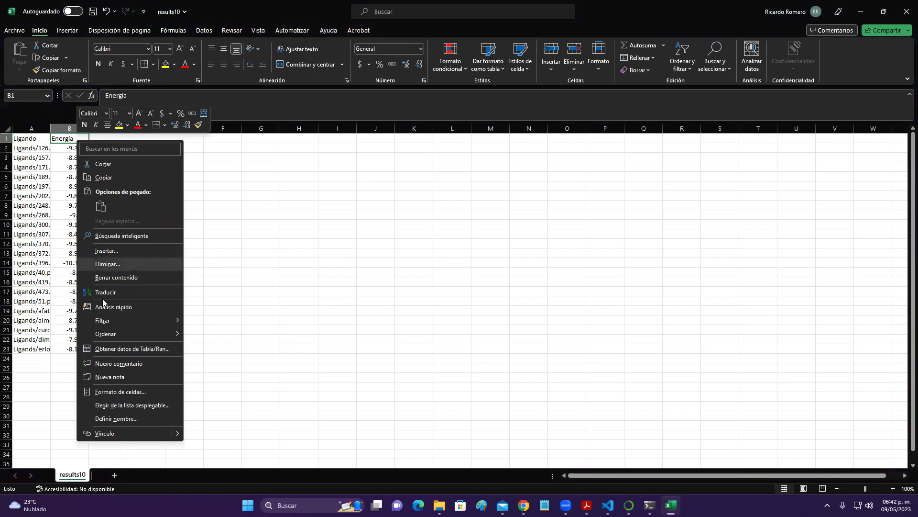
mouse_move(117, 336)
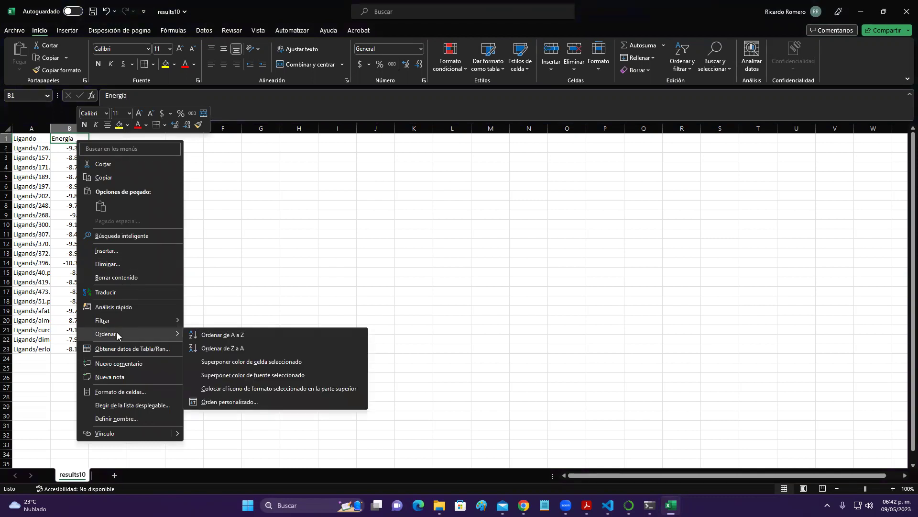
click(233, 338)
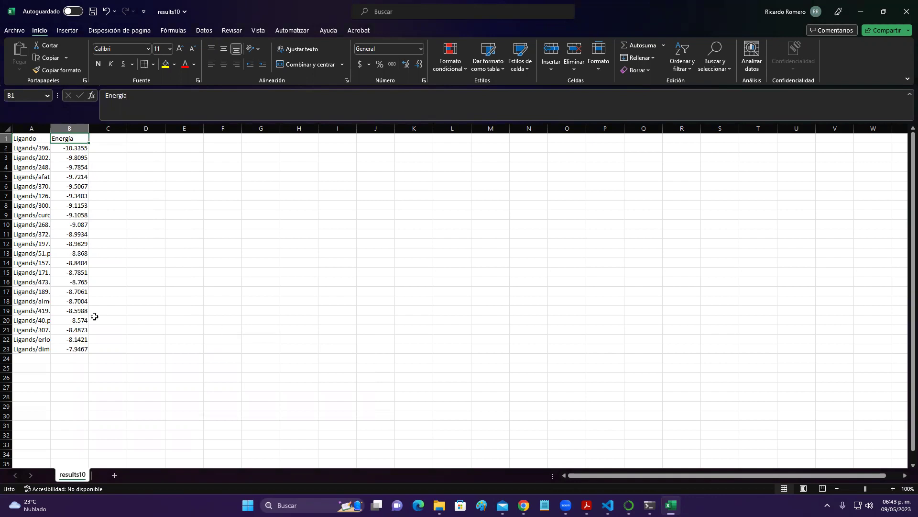
click(59, 321)
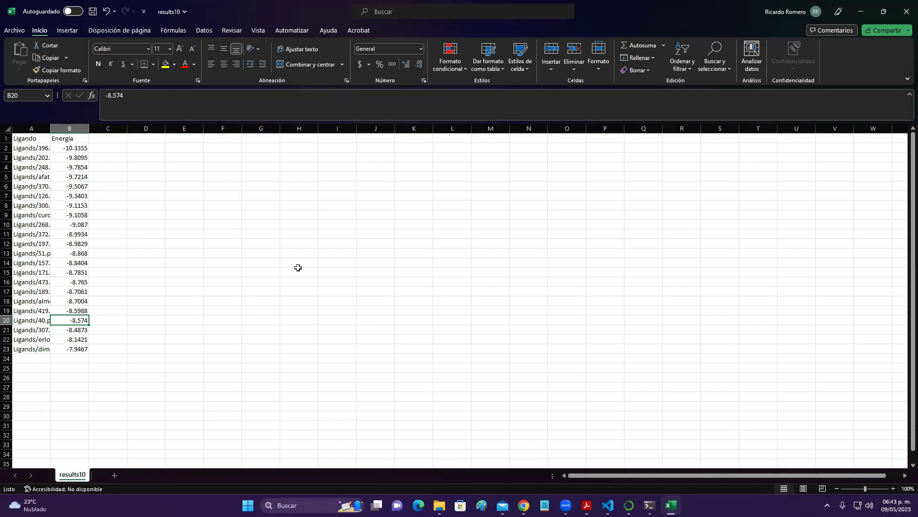
Minimize Excel, switch to the egfr-vs2 folder in File Explorer and look through its numbered ligand folders.
click(865, 15)
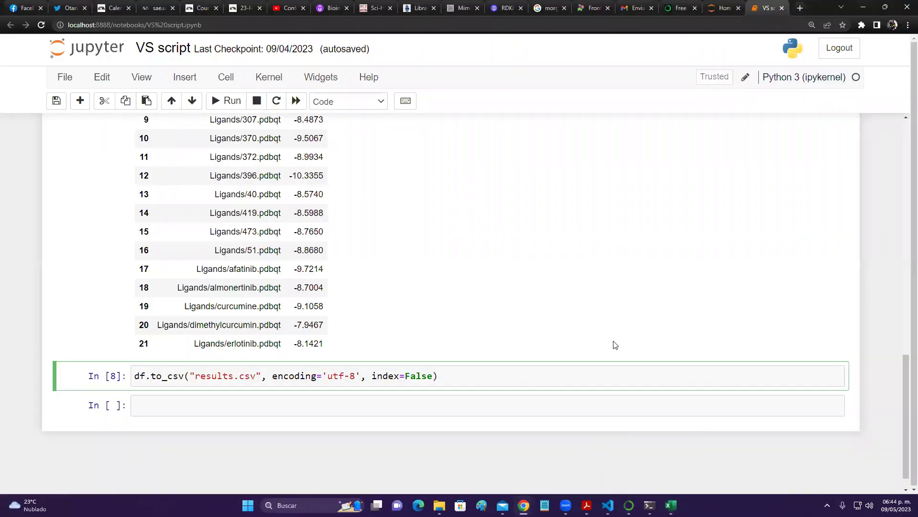
mouse_move(439, 505)
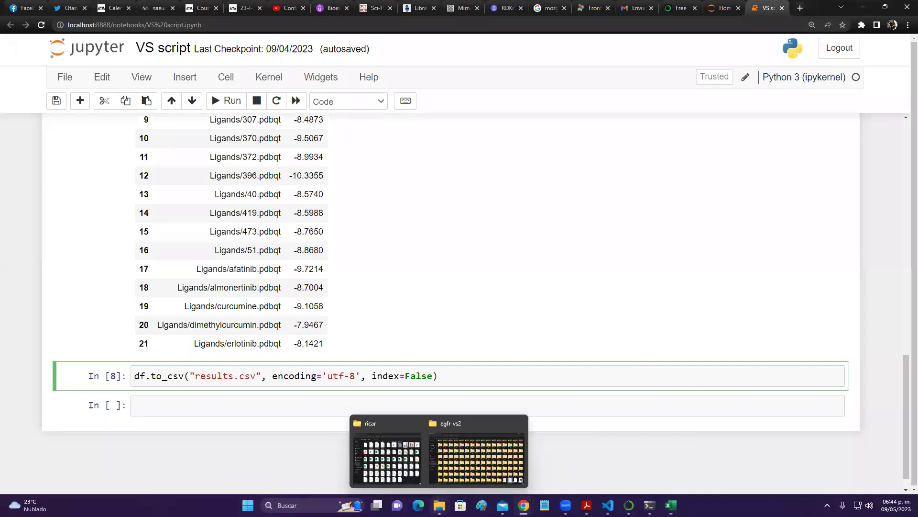
click(470, 458)
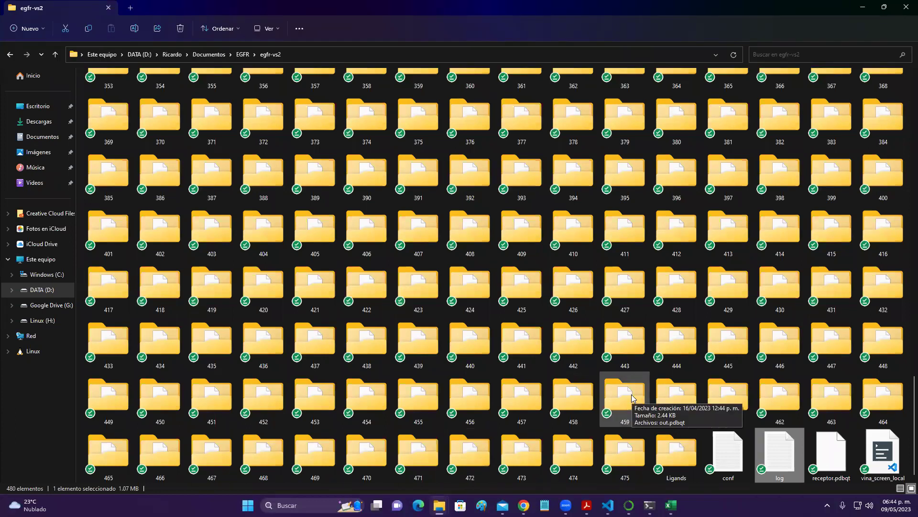
scroll(631, 395, up, 5)
scroll(632, 397, down, 5)
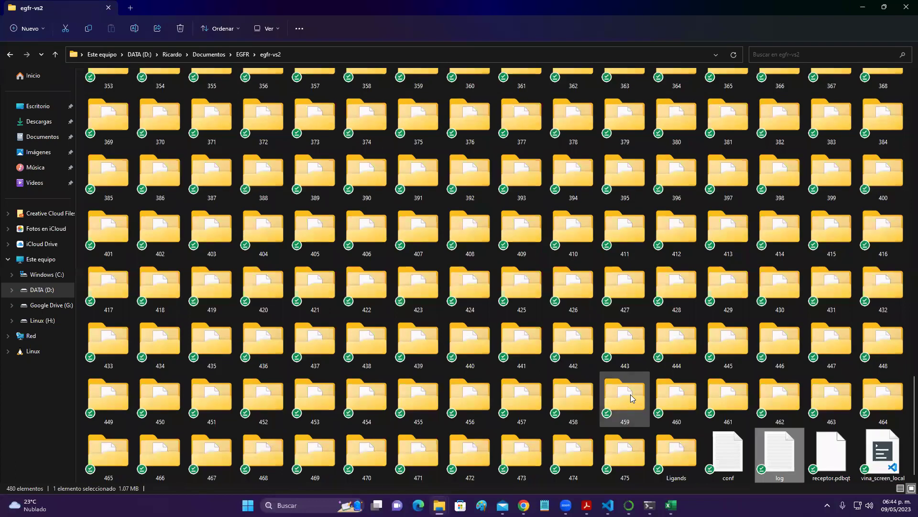
scroll(631, 397, up, 10)
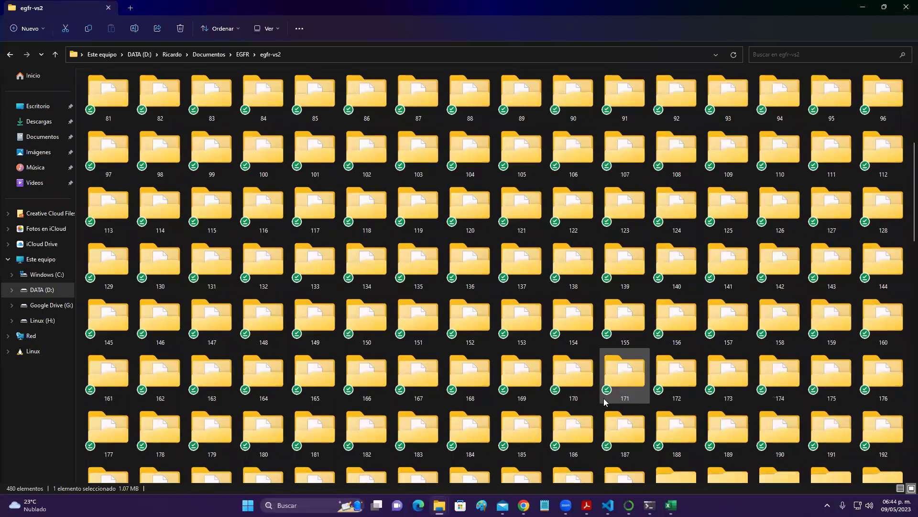
mouse_move(604, 402)
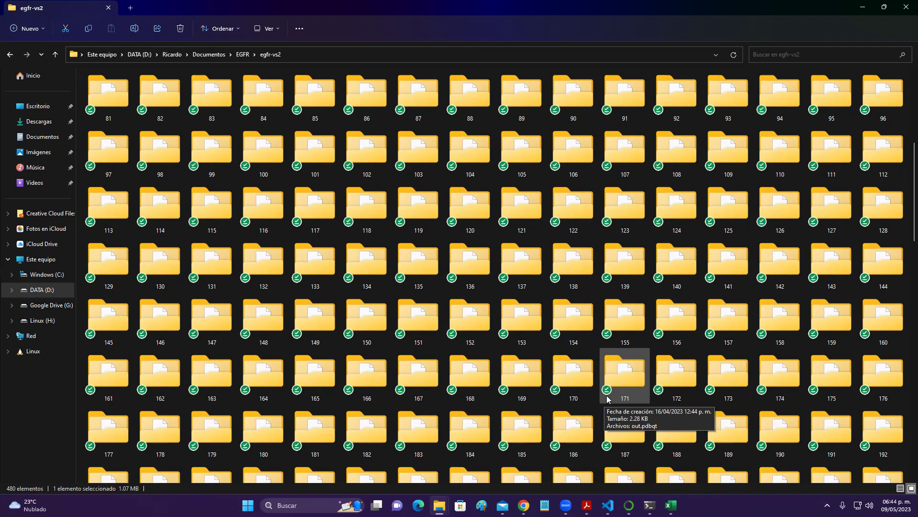
scroll(607, 398, down, 15)
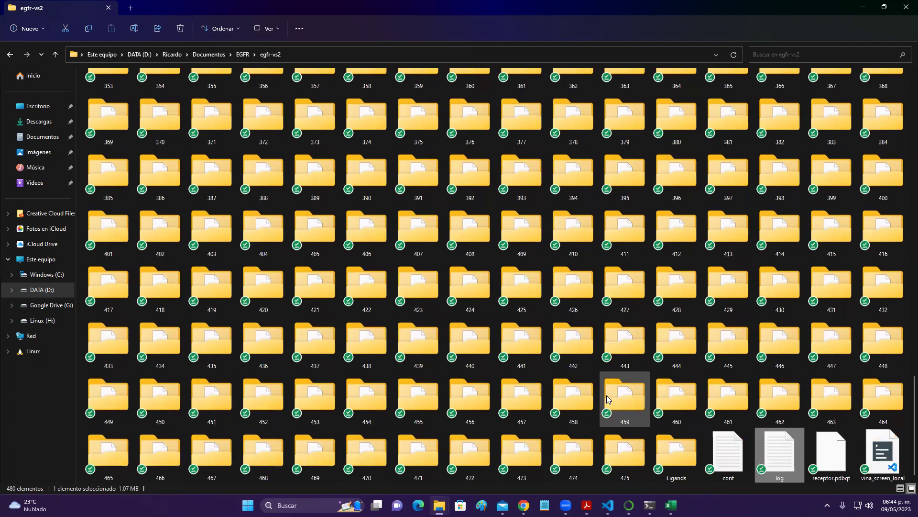
mouse_move(569, 453)
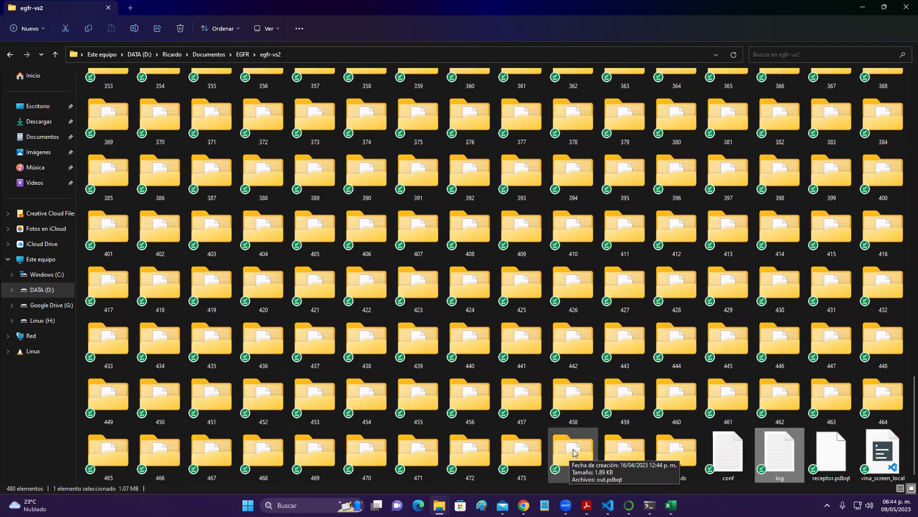
scroll(573, 449, up, 3)
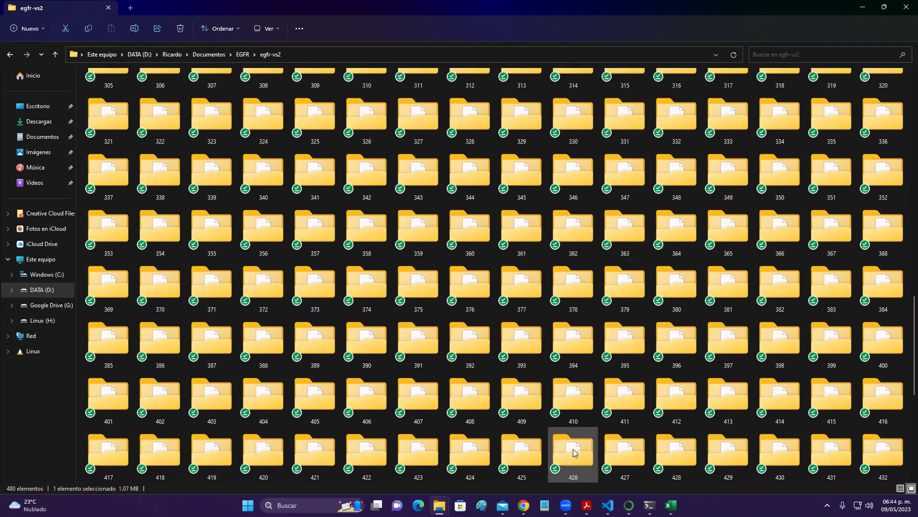
Open the Ligands subfolder of the vs3 folder within EGFR to view its PDBQT files.
click(243, 55)
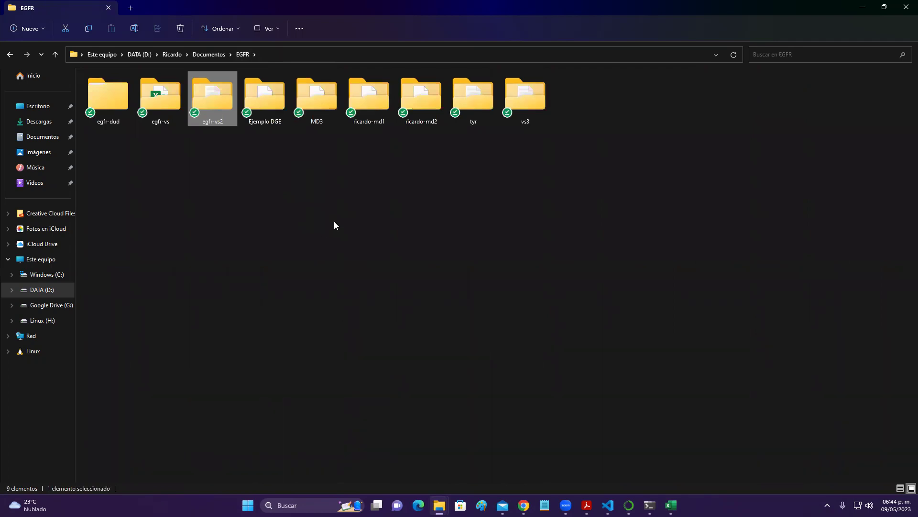
double_click(524, 101)
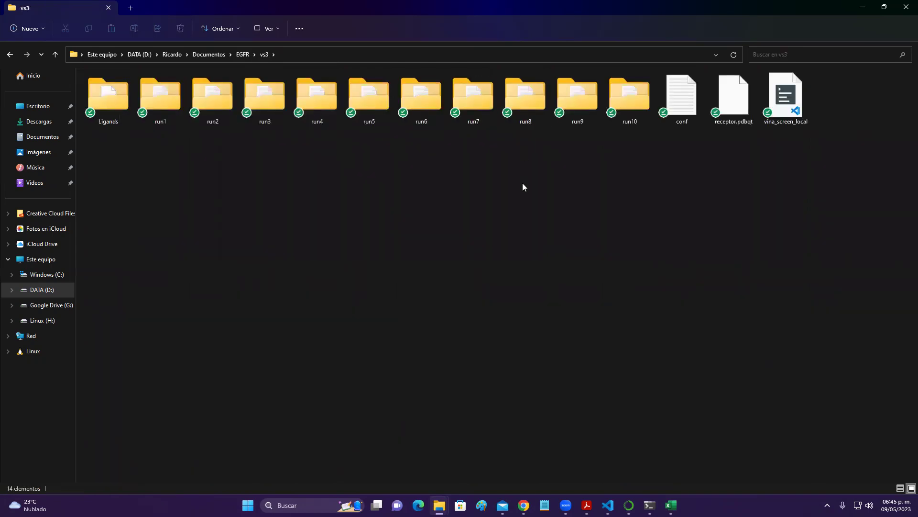
double_click(98, 94)
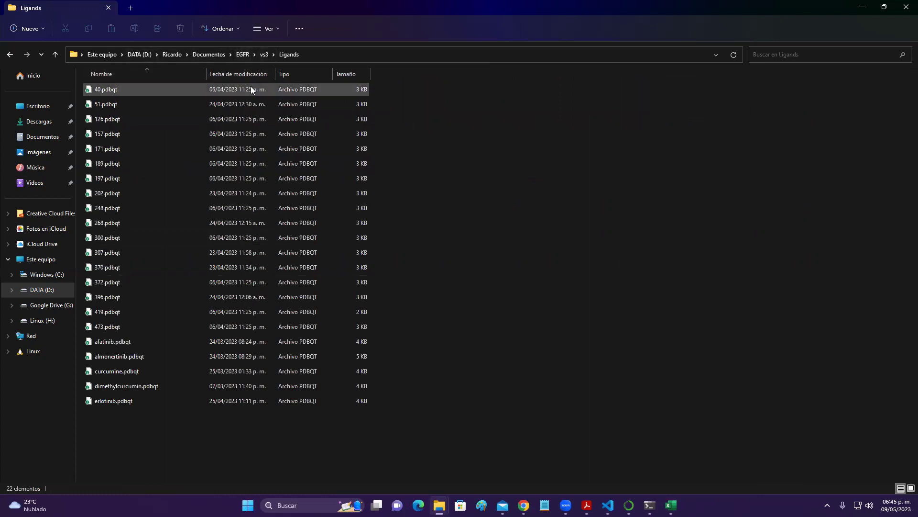
Return to the egfr-vs2 folder within EGFR and look through its numbered folders and docking files.
click(238, 54)
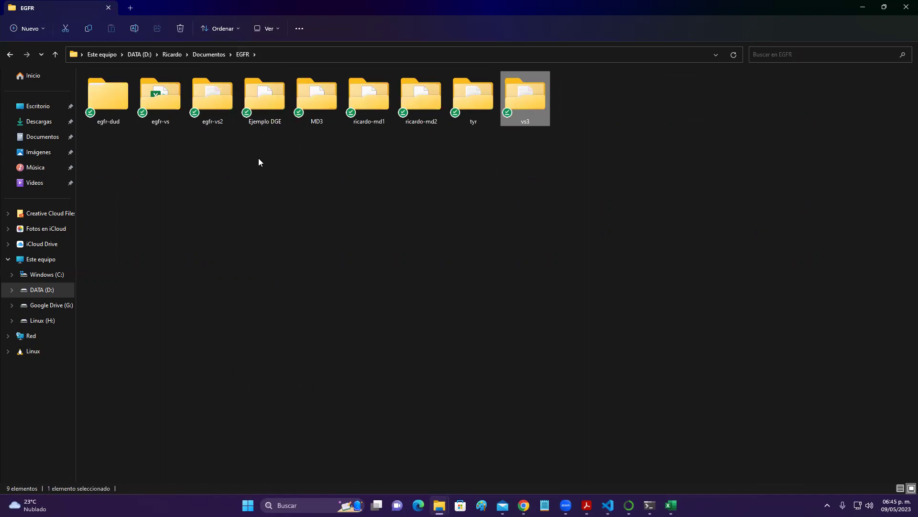
double_click(212, 98)
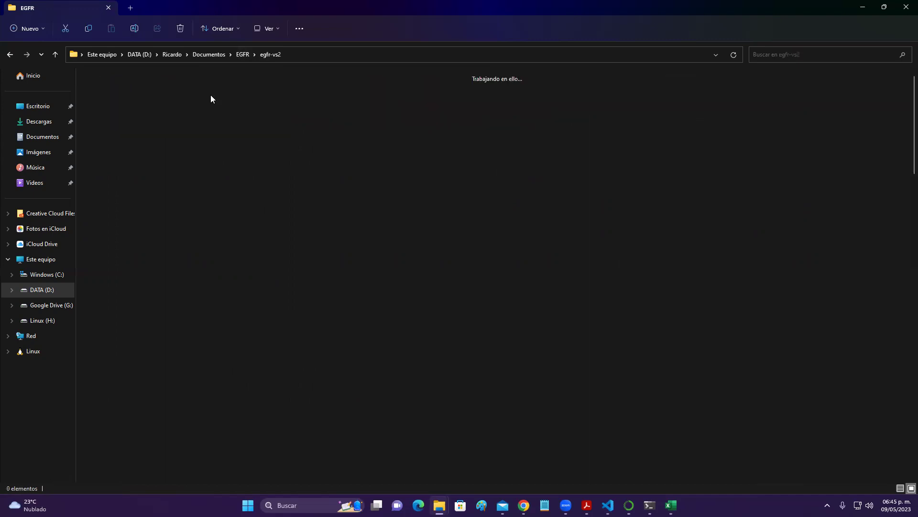
scroll(268, 255, down, 2)
scroll(269, 254, down, 15)
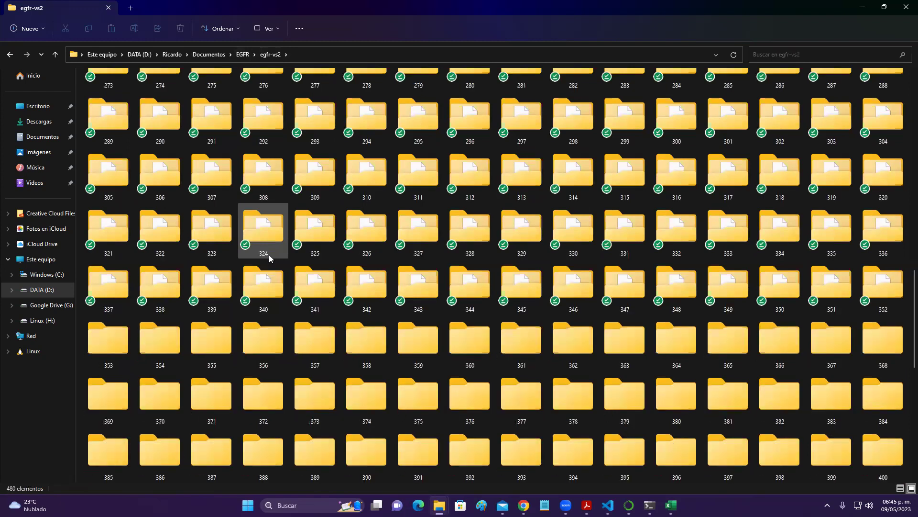
scroll(269, 254, down, 5)
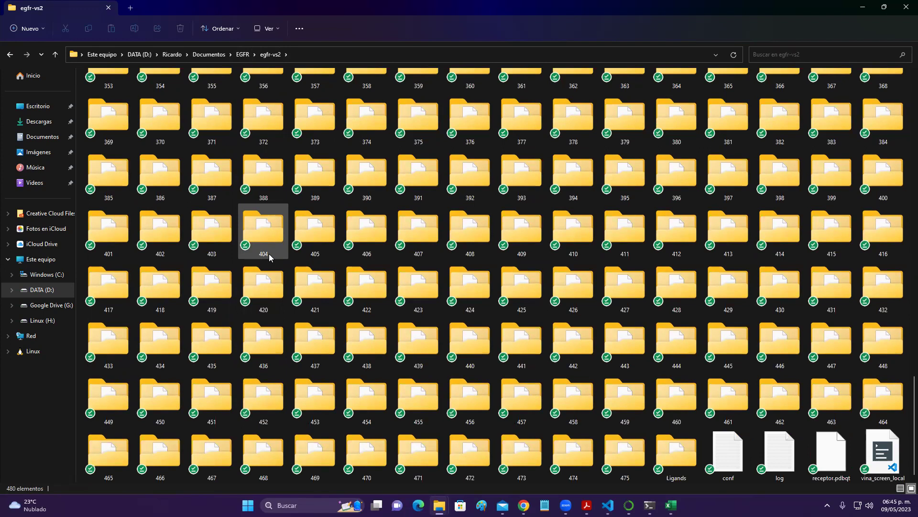
scroll(269, 254, up, 15)
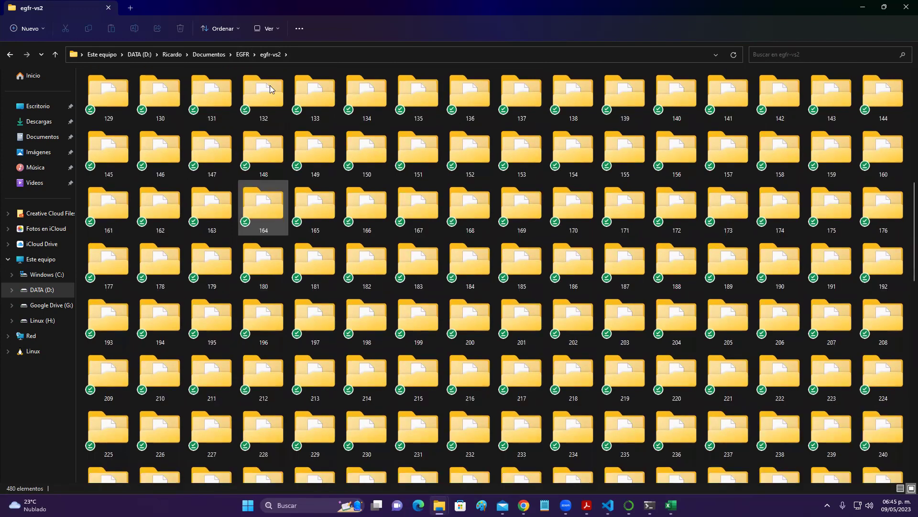
Open the sdf folder inside EGFR's egfr-vs folder and display its files as large icons.
click(243, 55)
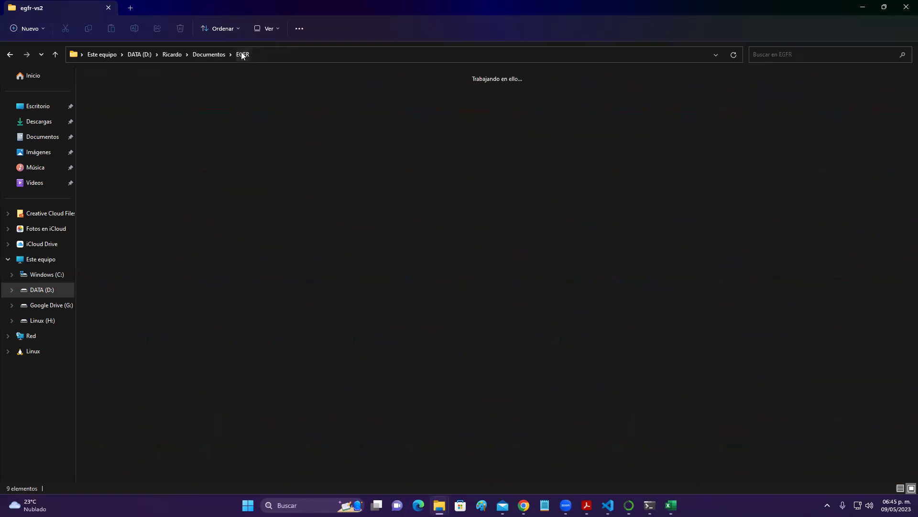
double_click(166, 100)
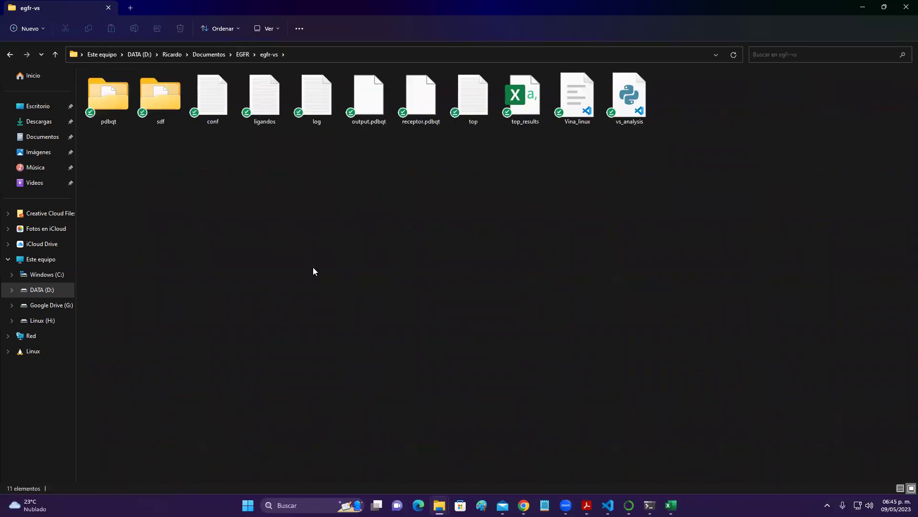
double_click(167, 96)
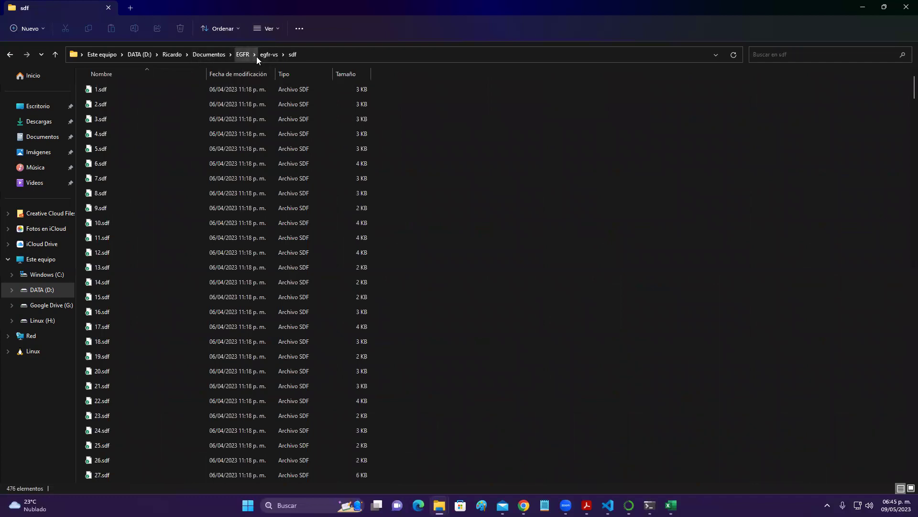
click(279, 29)
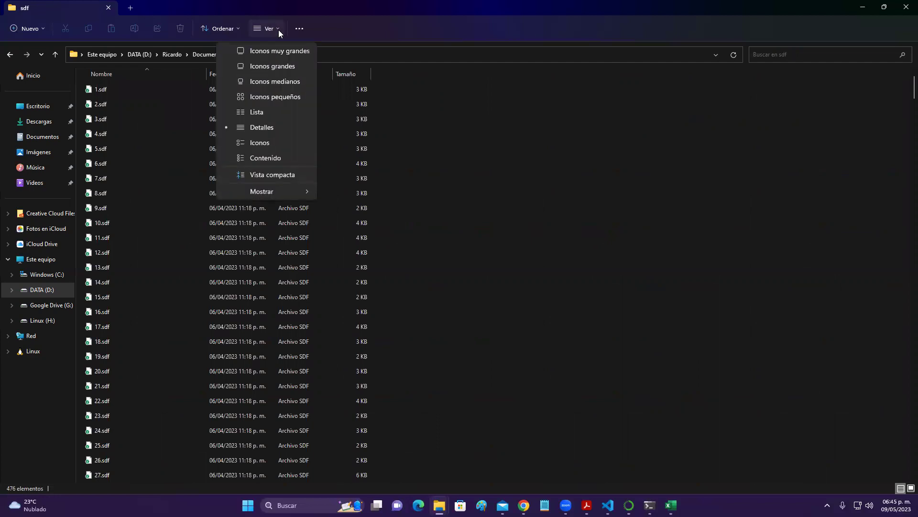
click(275, 68)
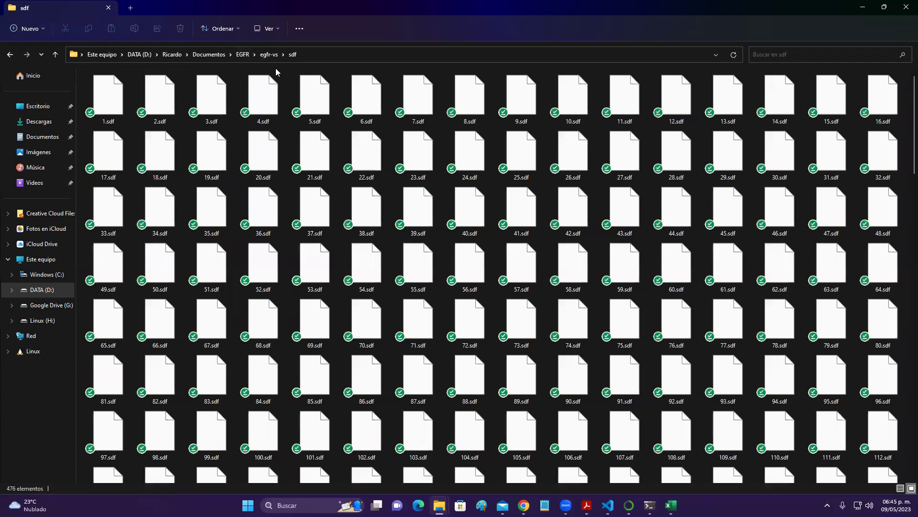
Look through the numbered SDF files, and switch back to the results10 workbook in Excel.
mouse_move(297, 340)
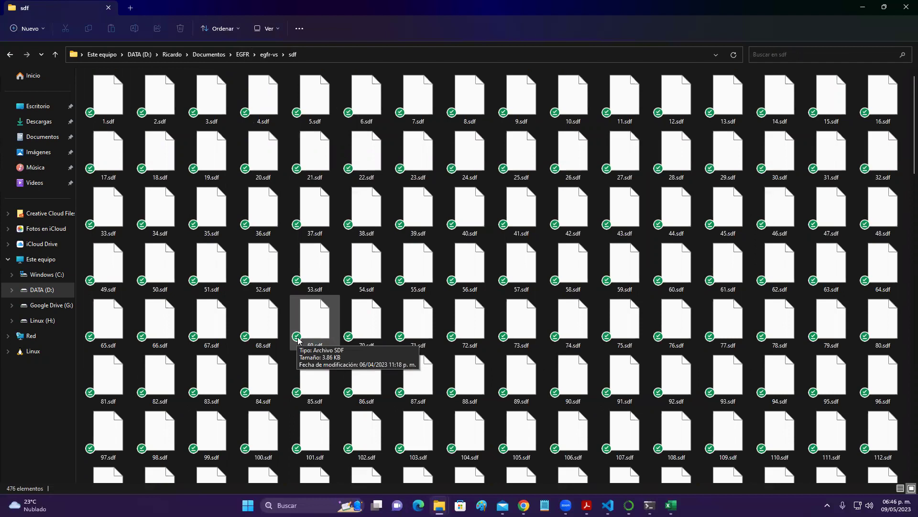
scroll(297, 340, down, 3)
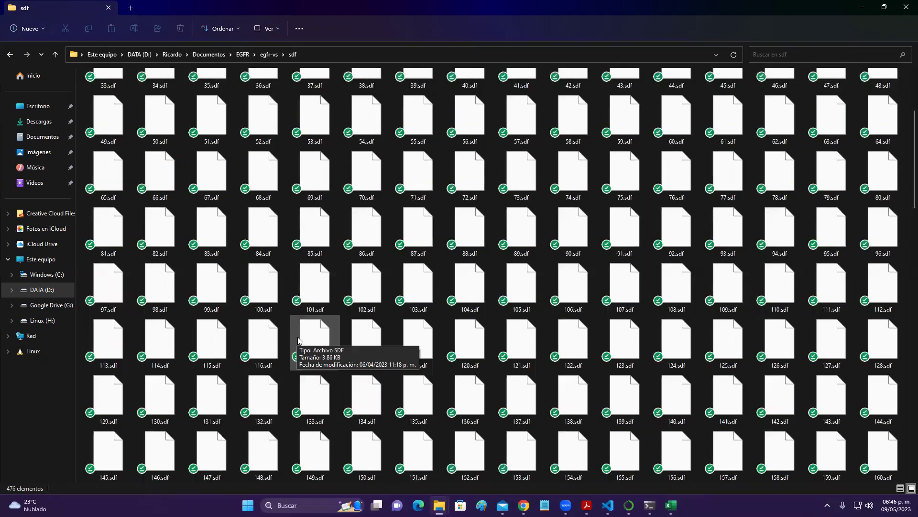
mouse_move(419, 335)
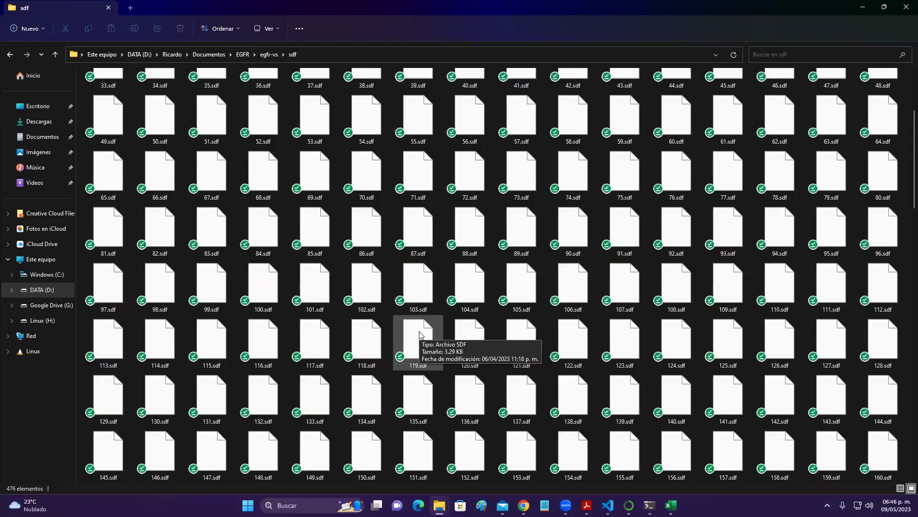
scroll(420, 335, up, 3)
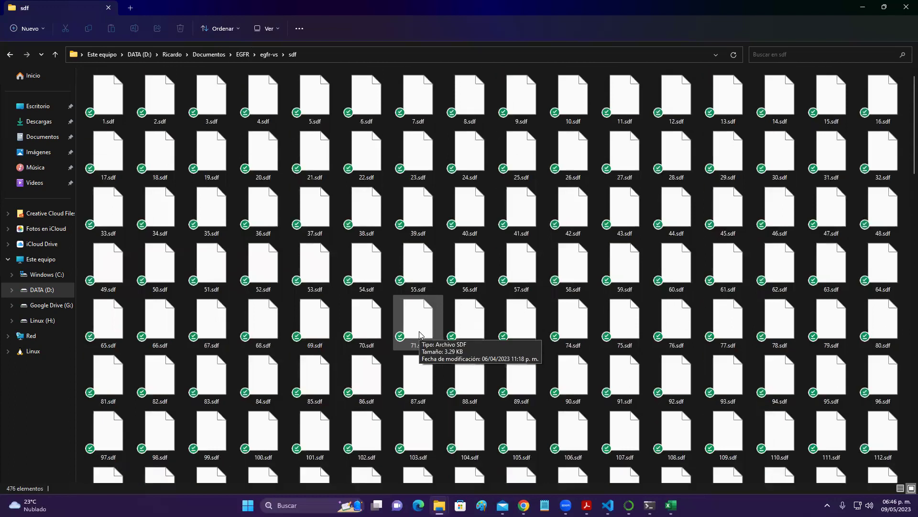
click(671, 504)
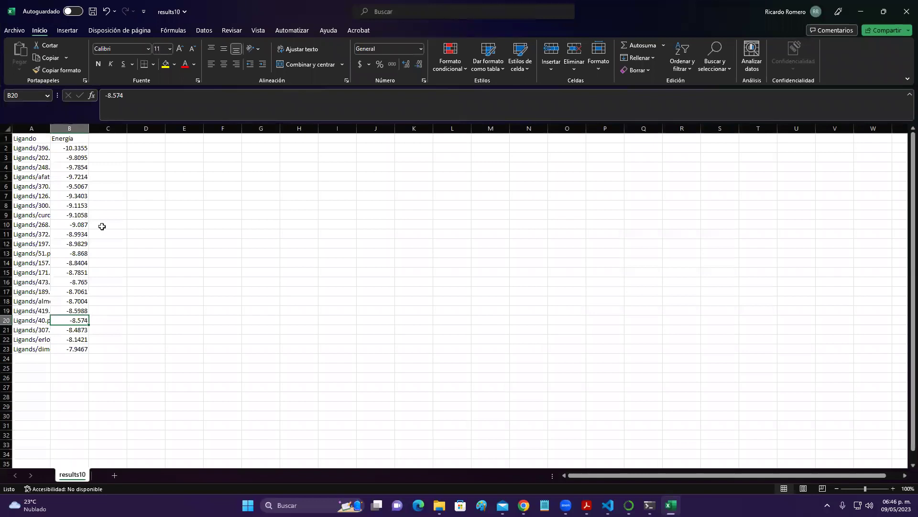
Find 396.sdf in the sdf folder, matching the top-ranked ligand in the results10 workbook, and open it in Notepad.
click(40, 151)
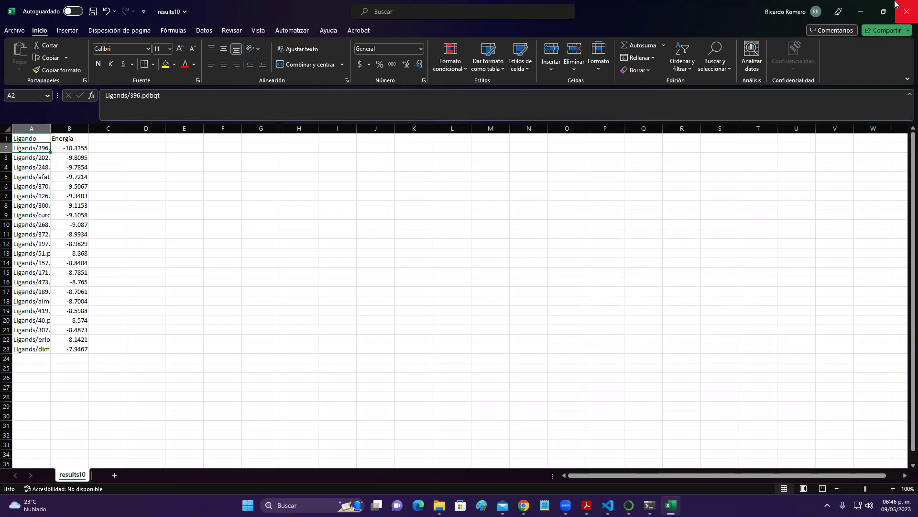
click(860, 13)
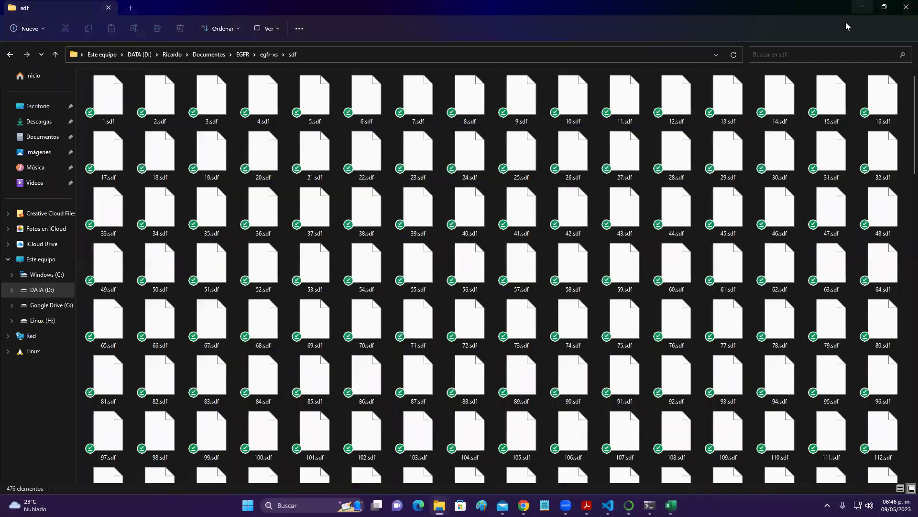
scroll(681, 358, down, 10)
scroll(681, 355, down, 10)
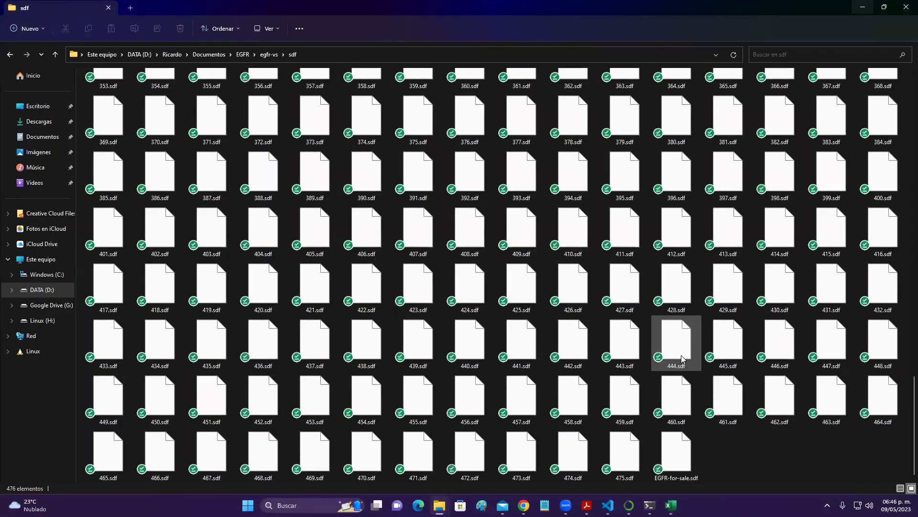
click(685, 190)
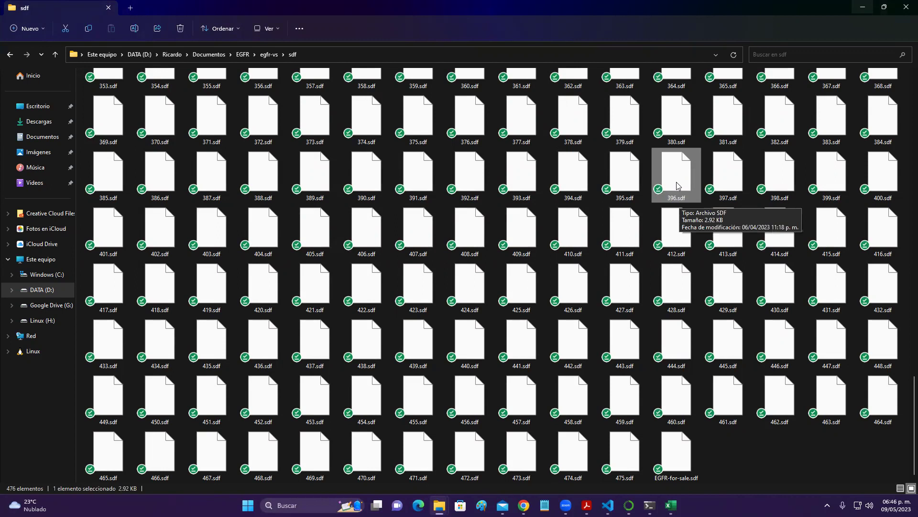
right_click(677, 186)
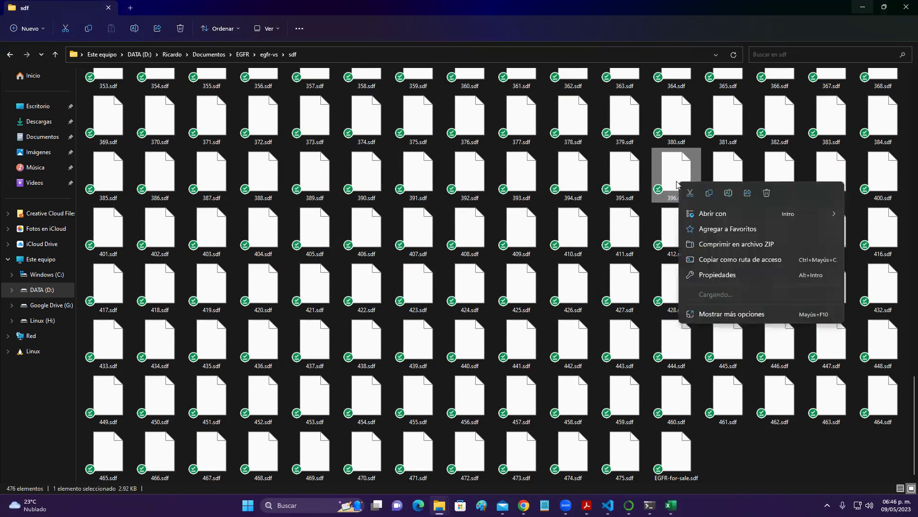
mouse_move(726, 219)
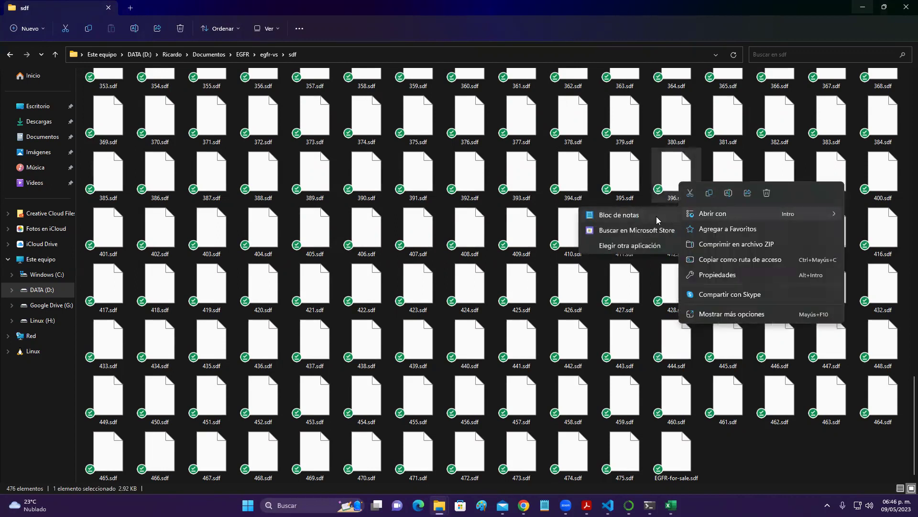
click(661, 216)
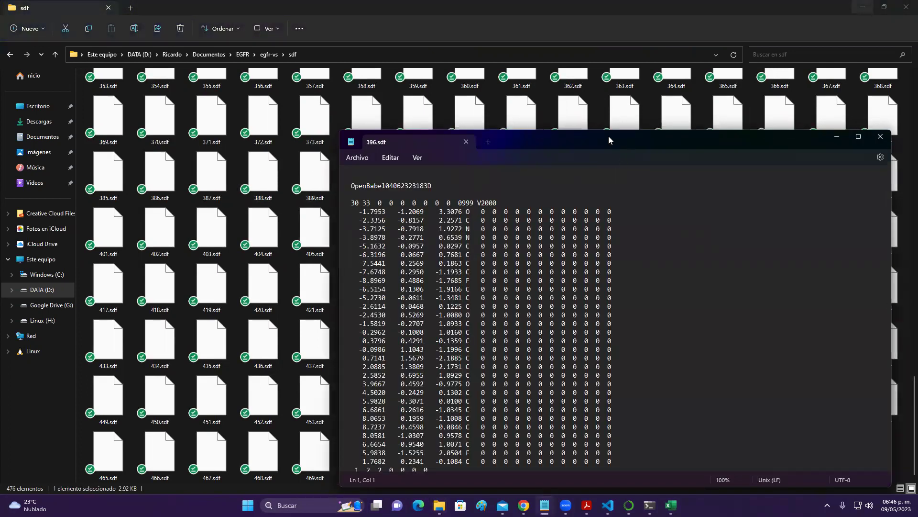
Locate the zinc_id and smiles entries at the end of 396.sdf and copy the SMILES string.
scroll(566, 246, down, 13)
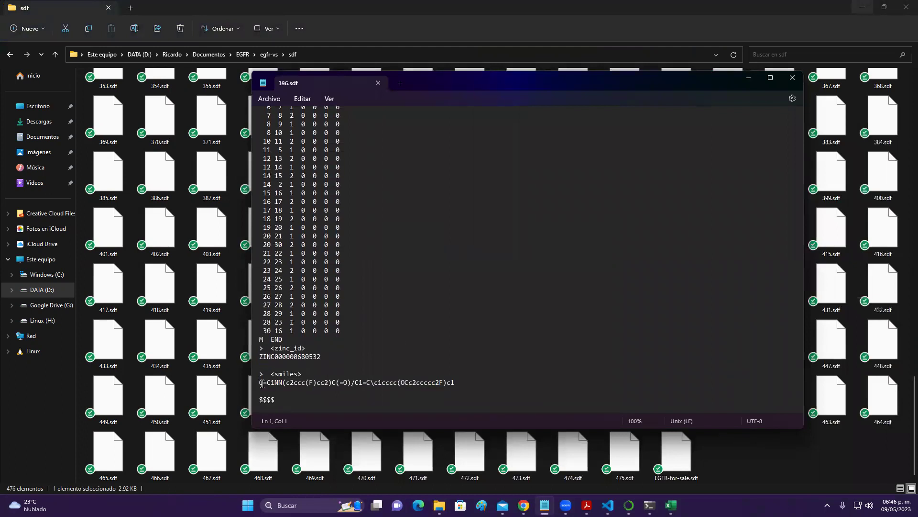
drag(260, 357, 328, 358)
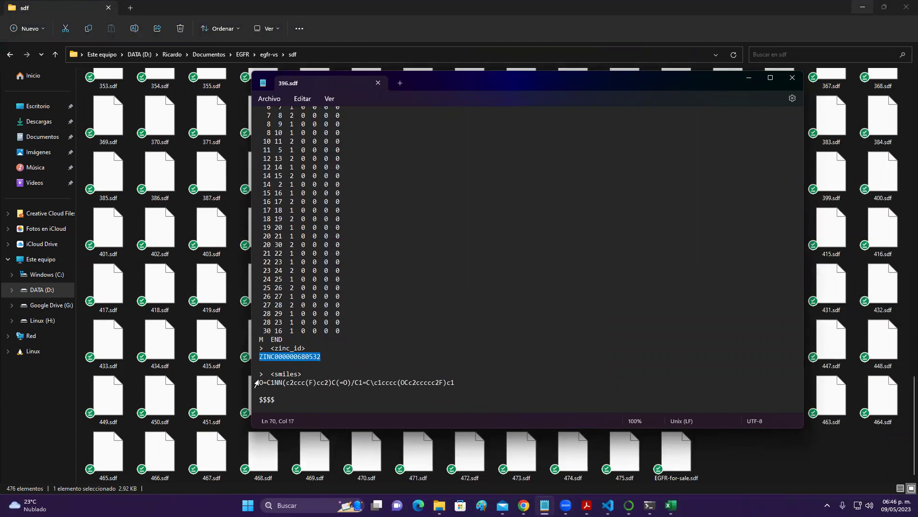
drag(261, 382, 485, 386)
key(ctrl+c)
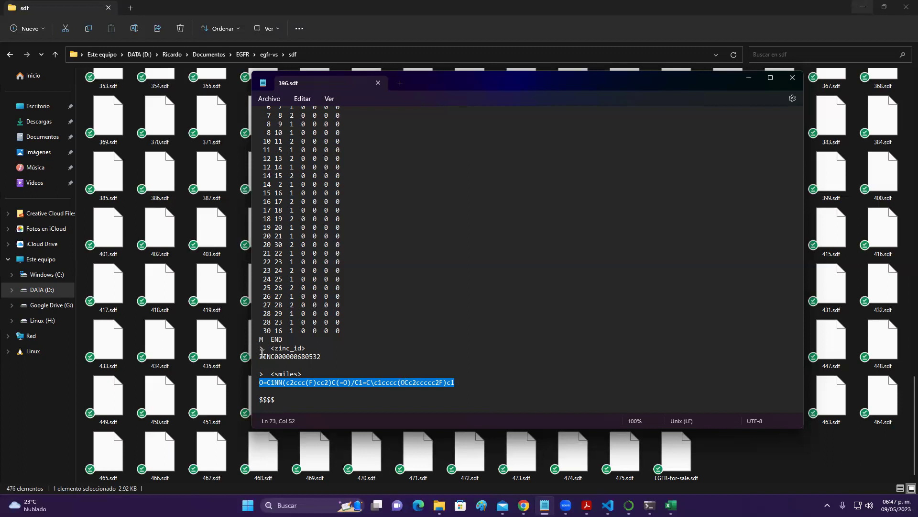
right_click(289, 385)
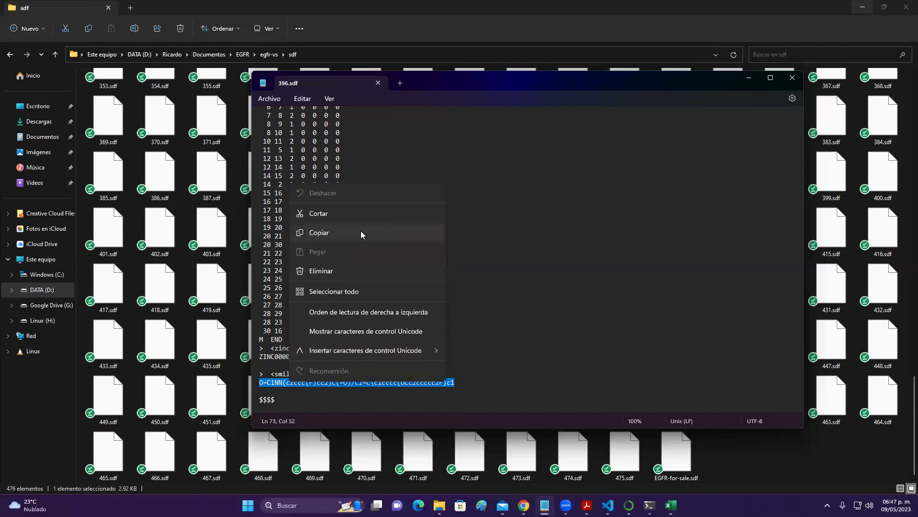
click(361, 232)
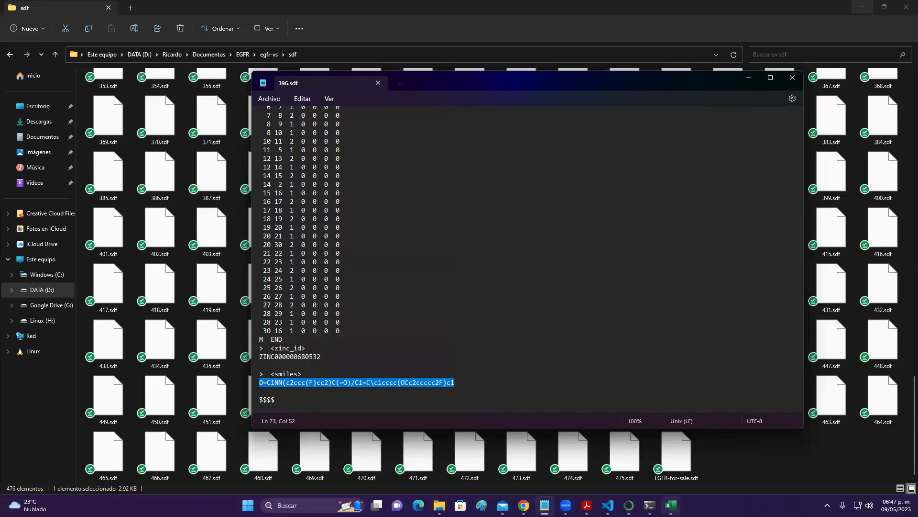
Switch to the results10 workbook in Excel and paste the SMILES string into cell C2 for ligand 396.
mouse_move(671, 504)
click(677, 464)
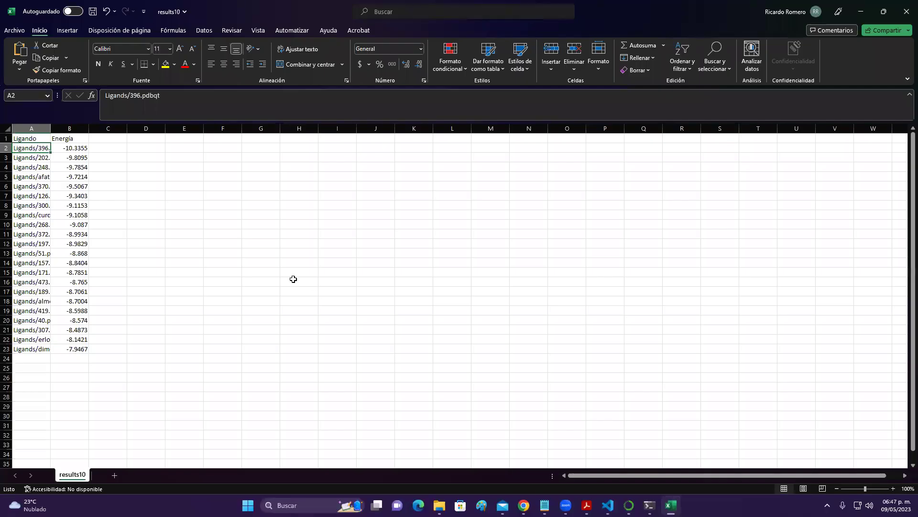
click(114, 149)
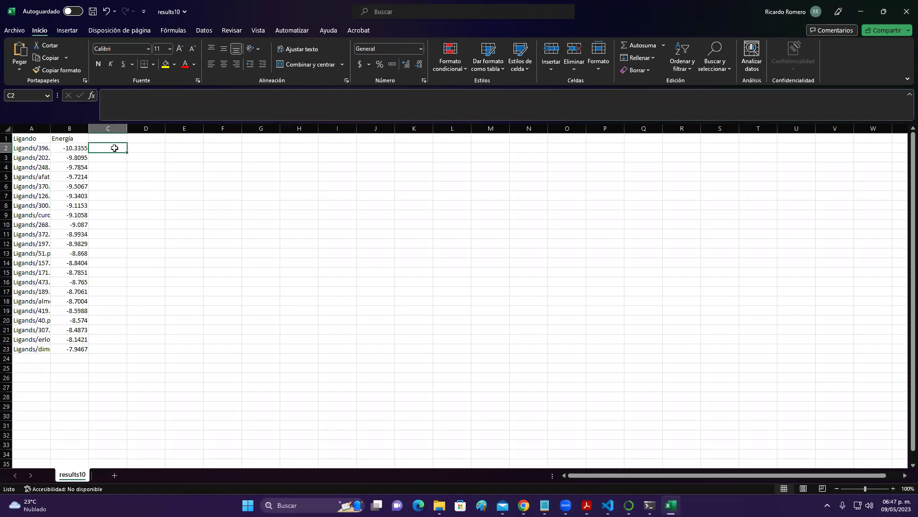
key(ctrl+v)
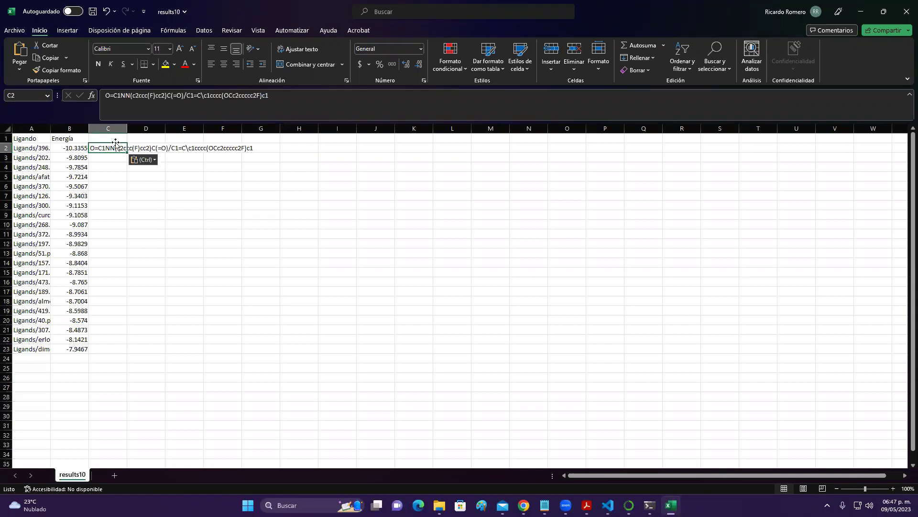
Enter the column headers "Smiles" in cell C1 and "ID" in cell D1.
click(118, 137)
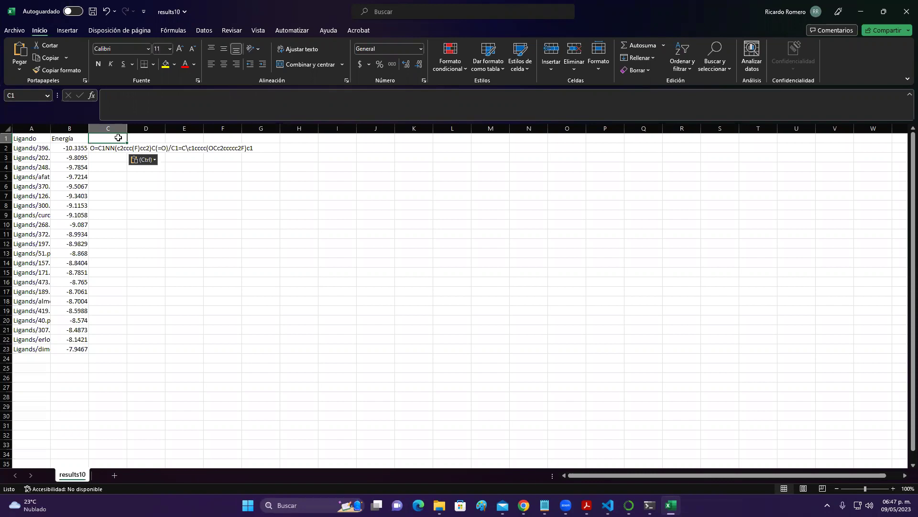
text(Smiles)
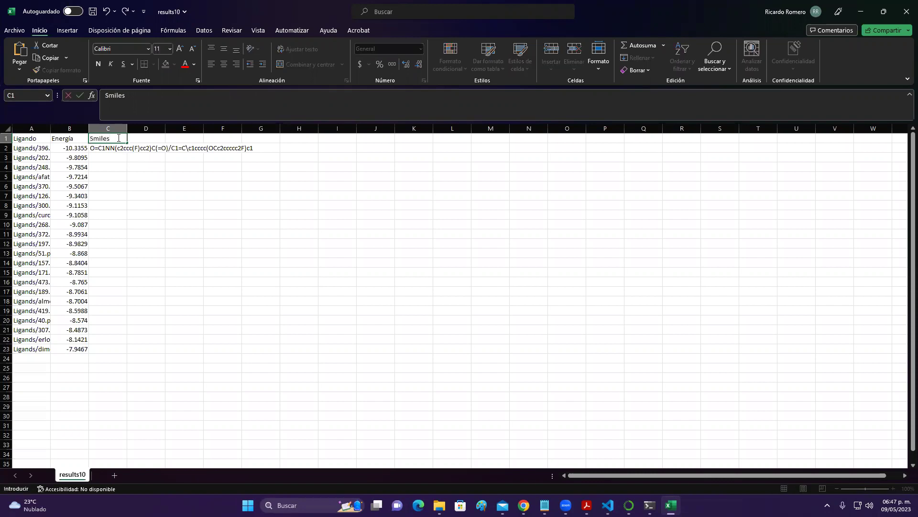
click(142, 139)
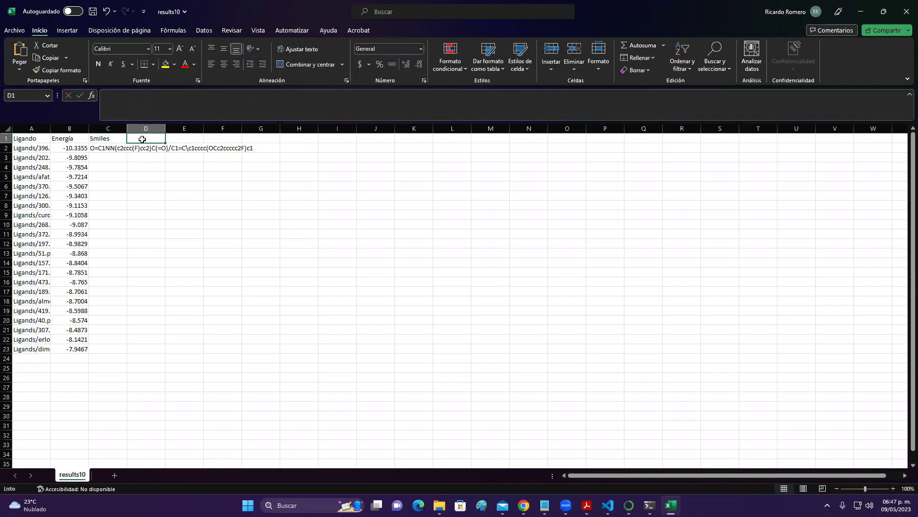
text(ID)
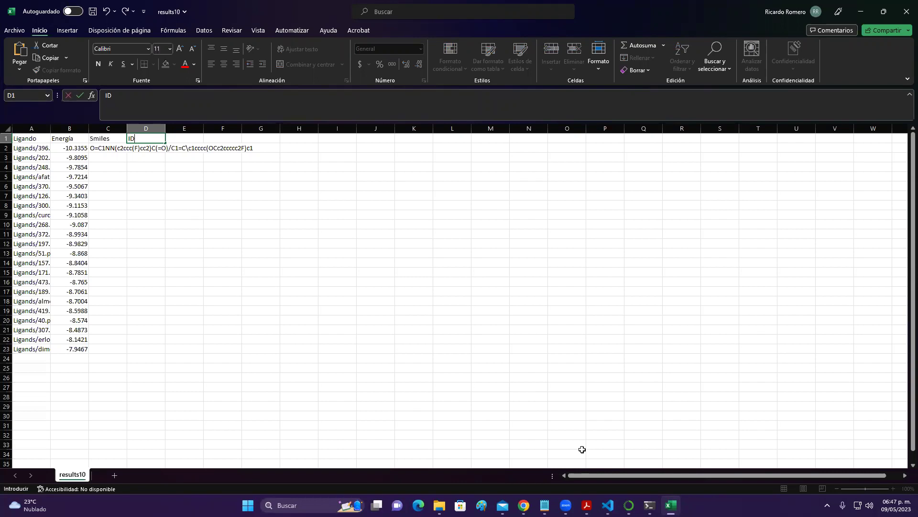
mouse_move(629, 505)
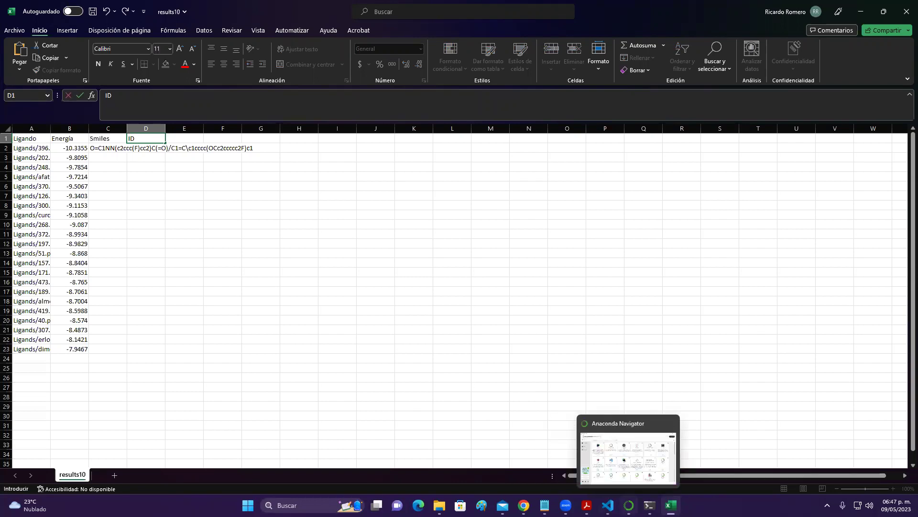
mouse_move(545, 505)
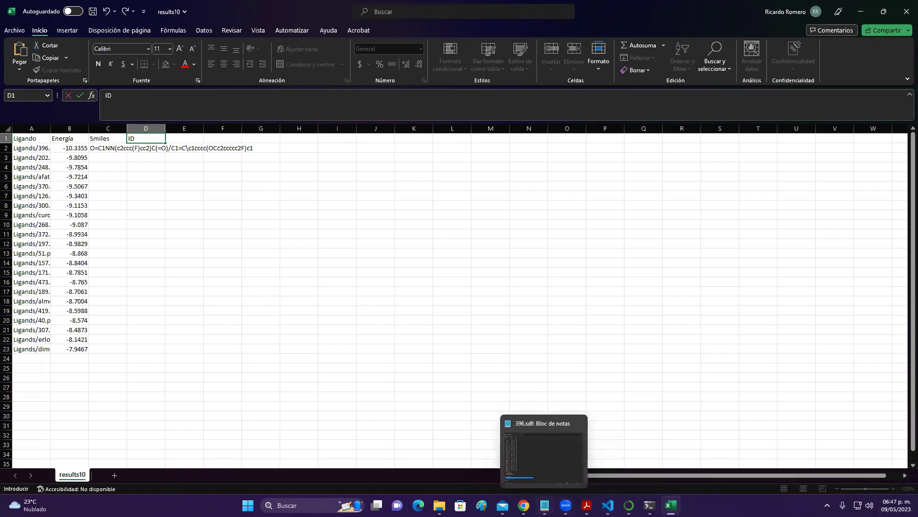
click(553, 473)
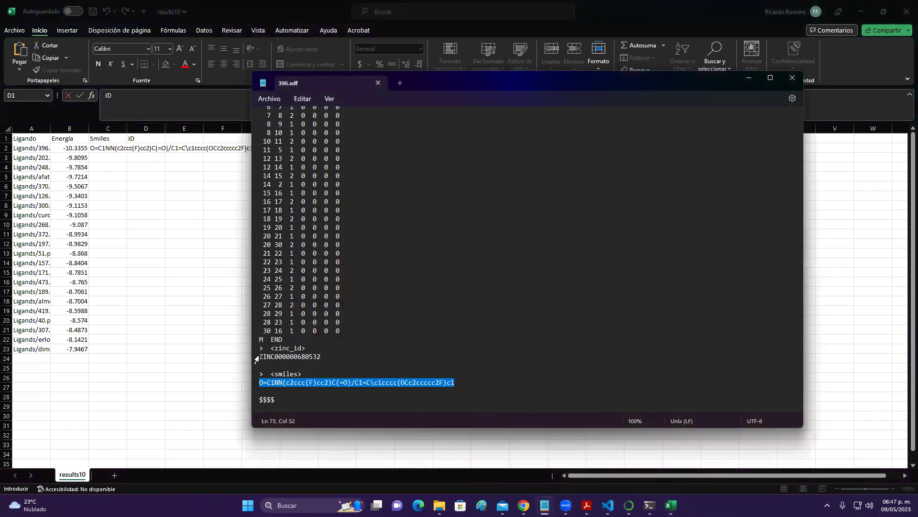
drag(260, 356, 328, 360)
right_click(313, 360)
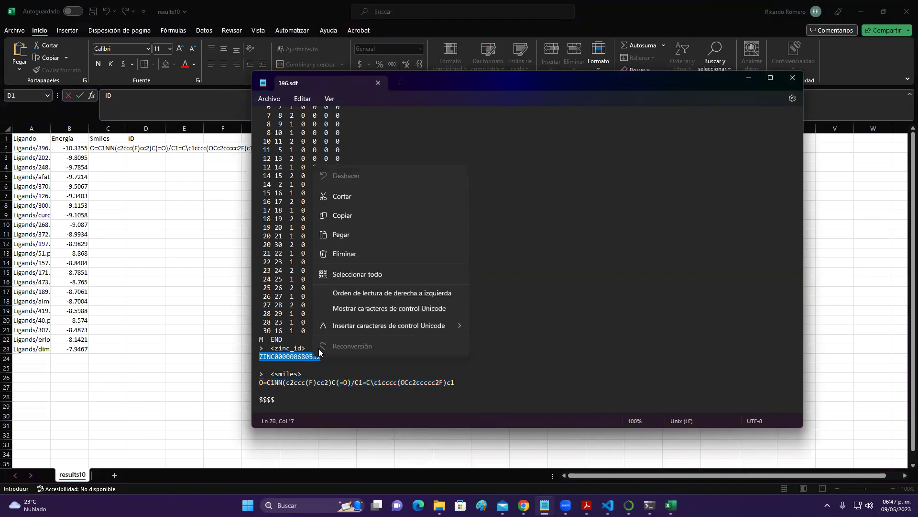
click(353, 219)
click(749, 79)
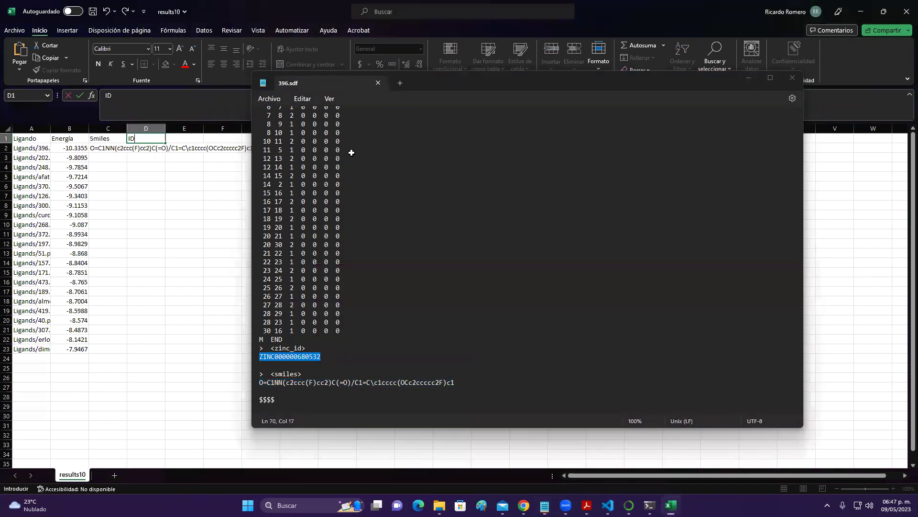
Paste the copied ZINC ID into cell D2 and check the Smiles and ID entries for ligand 396.
click(140, 154)
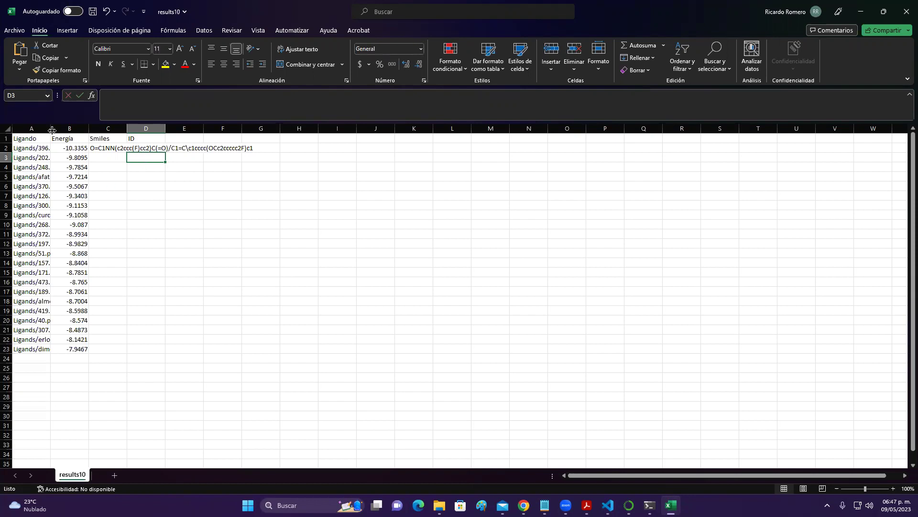
click(150, 149)
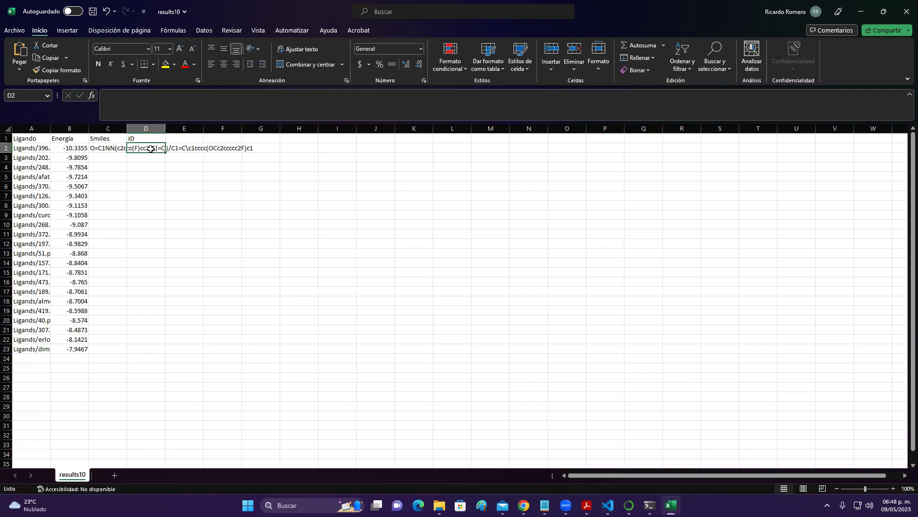
key(ctrl+v)
click(157, 179)
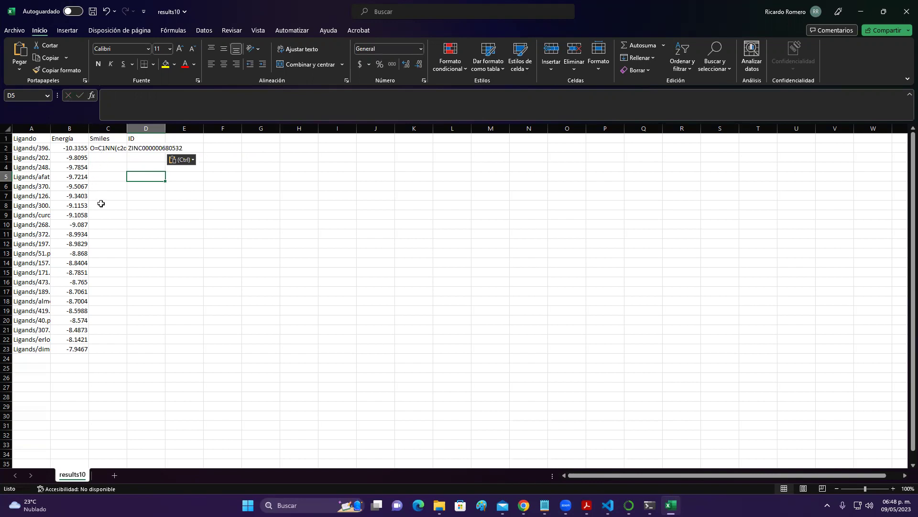
click(98, 149)
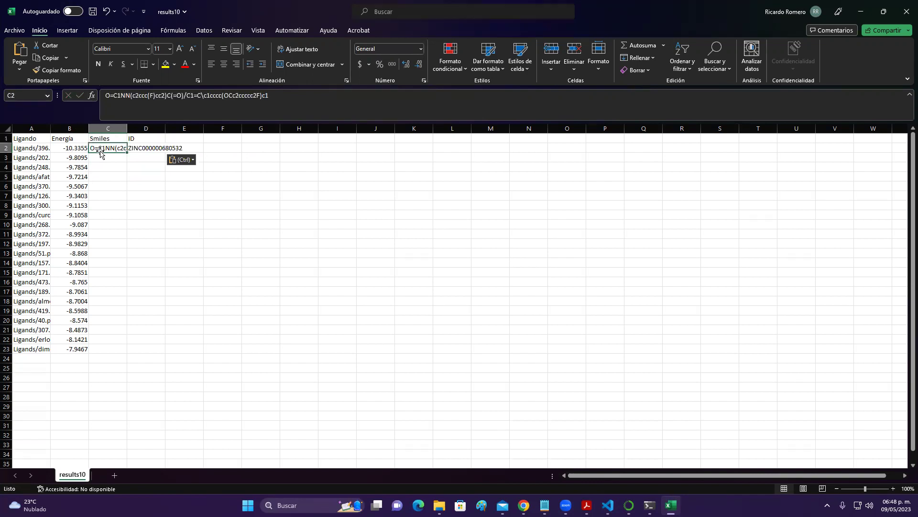
click(145, 150)
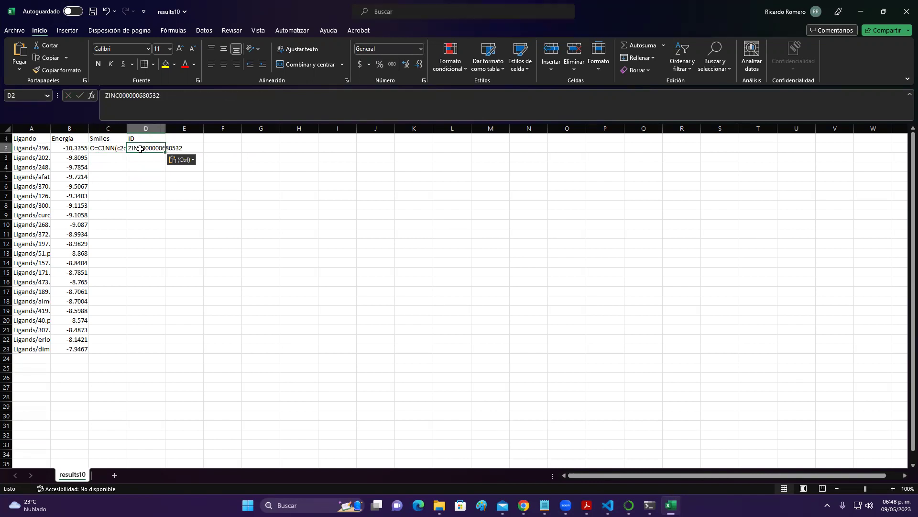
click(106, 149)
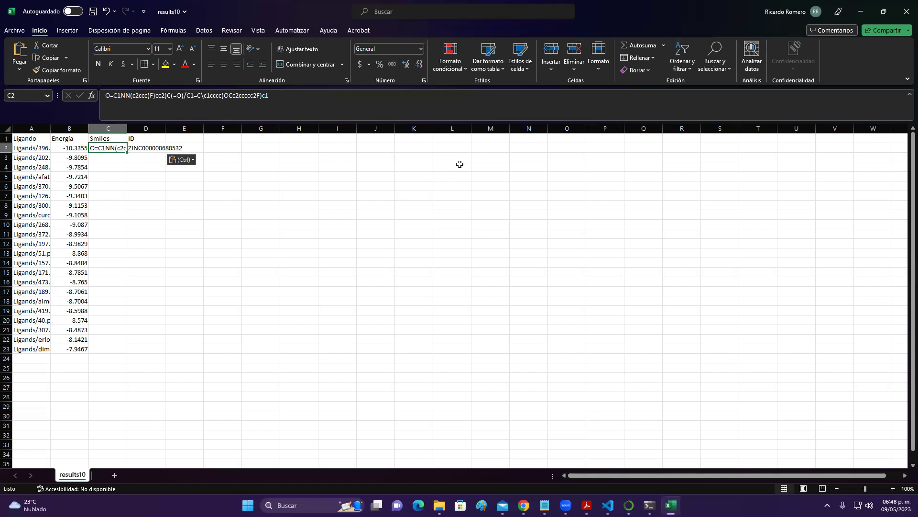
Minimize the open windows to reach the desktop and launch Osiris Property Explorer.
click(859, 12)
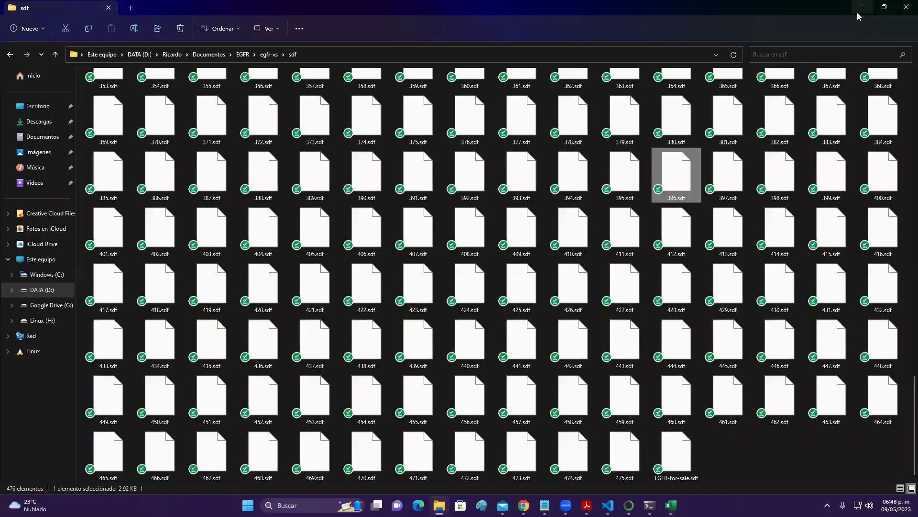
click(859, 11)
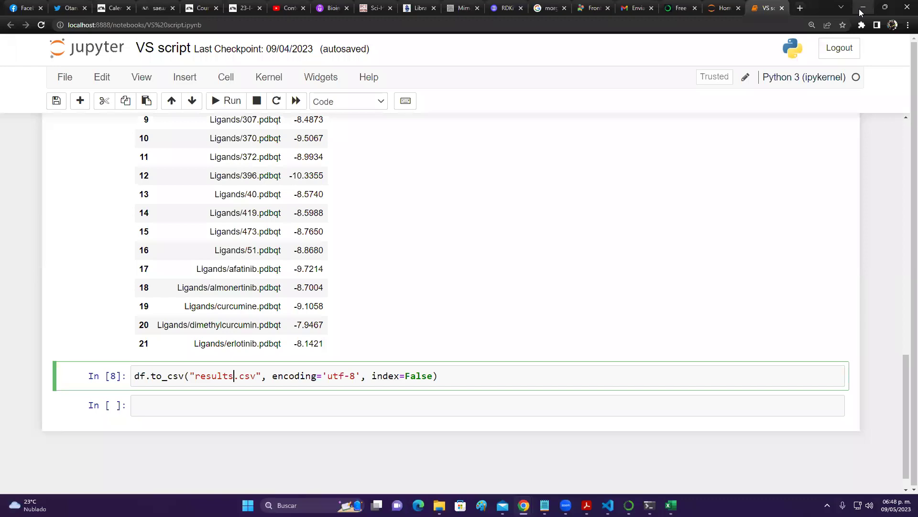
click(861, 10)
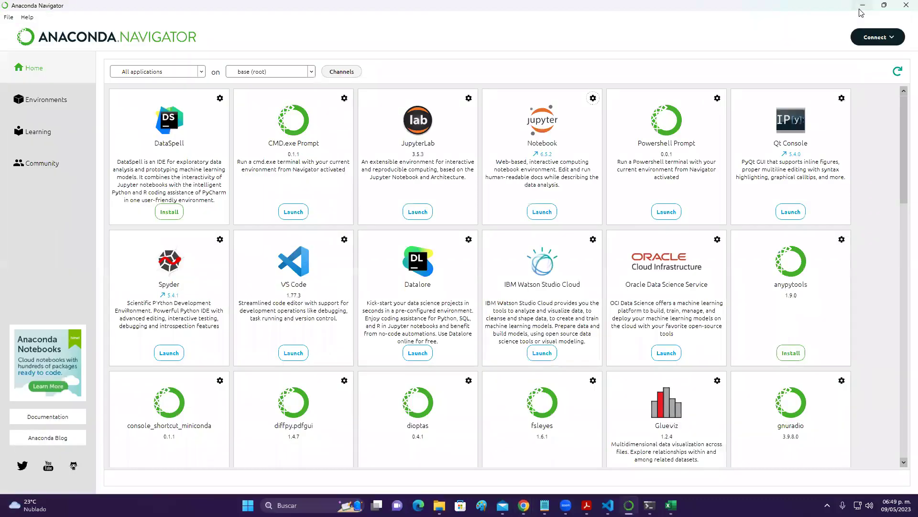
click(861, 11)
double_click(163, 163)
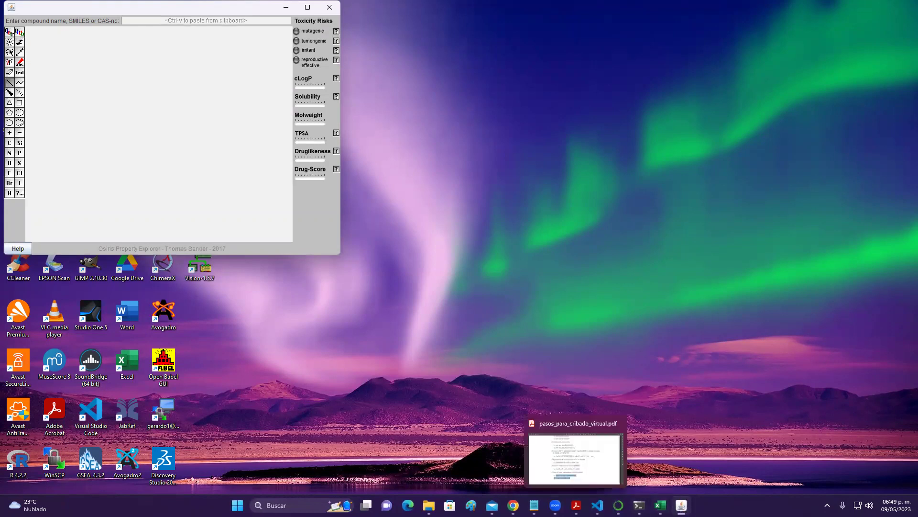
mouse_move(513, 505)
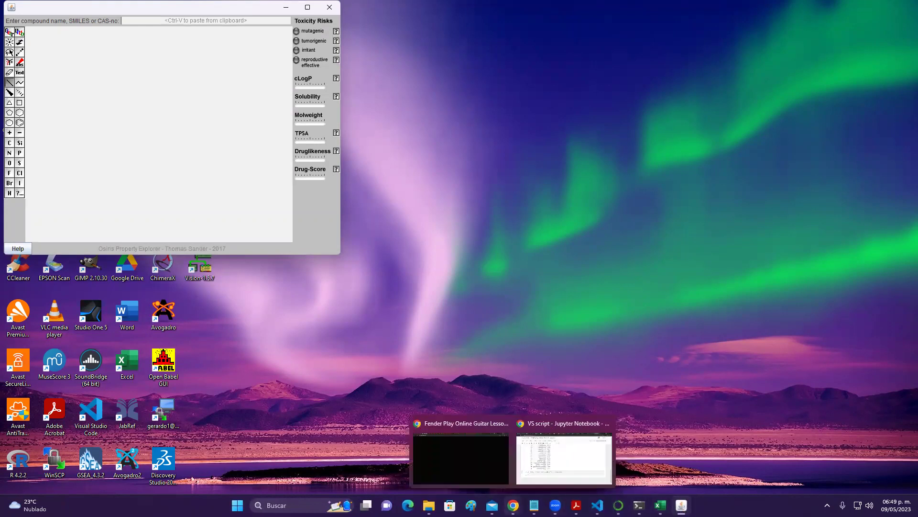
Switch to Chrome, search for "osiris property explorer" in a new tab, and open the Organic Chemistry Portal result.
click(555, 462)
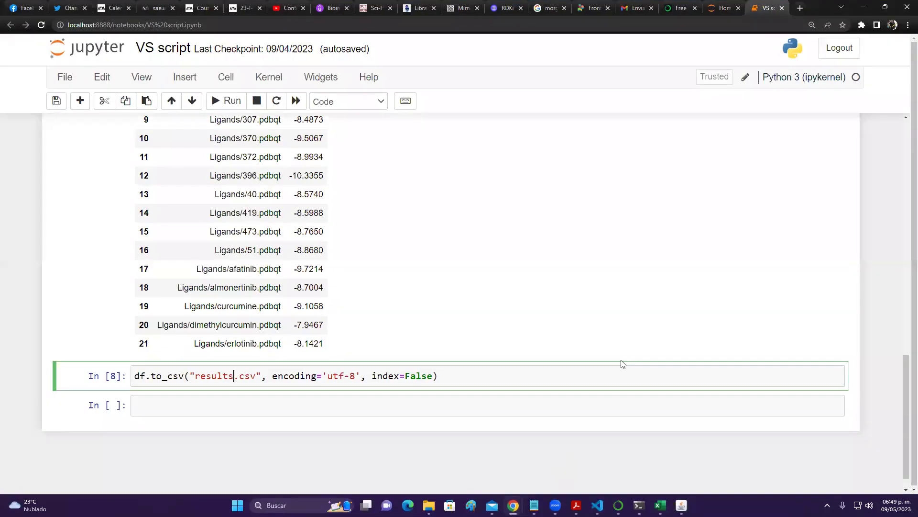
click(800, 7)
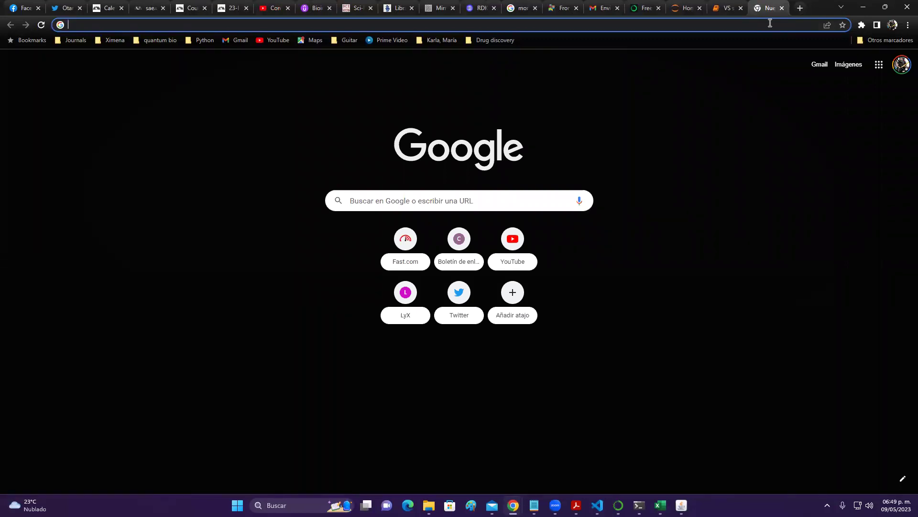
text(o)
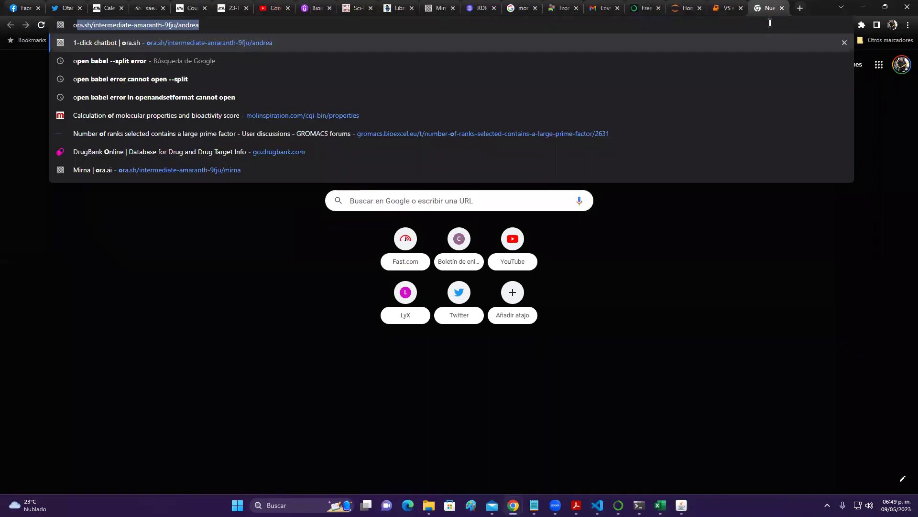
text(siris )
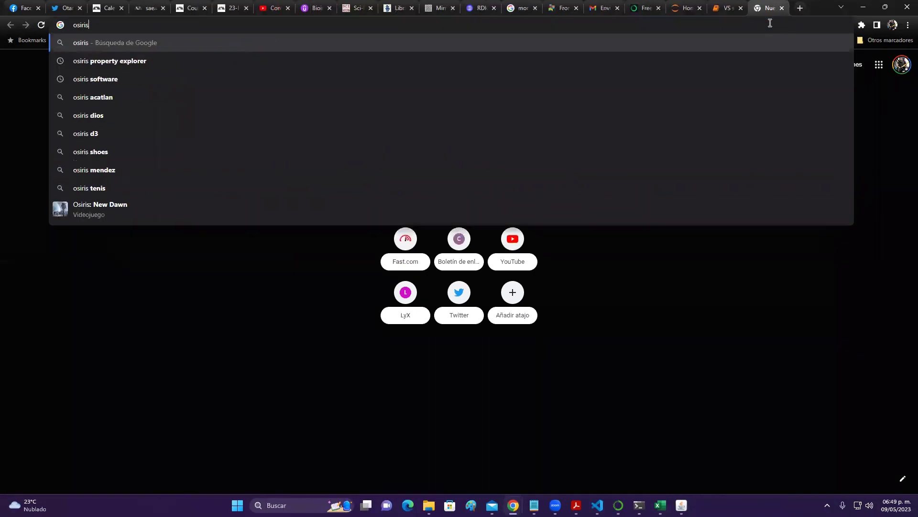
text(pr)
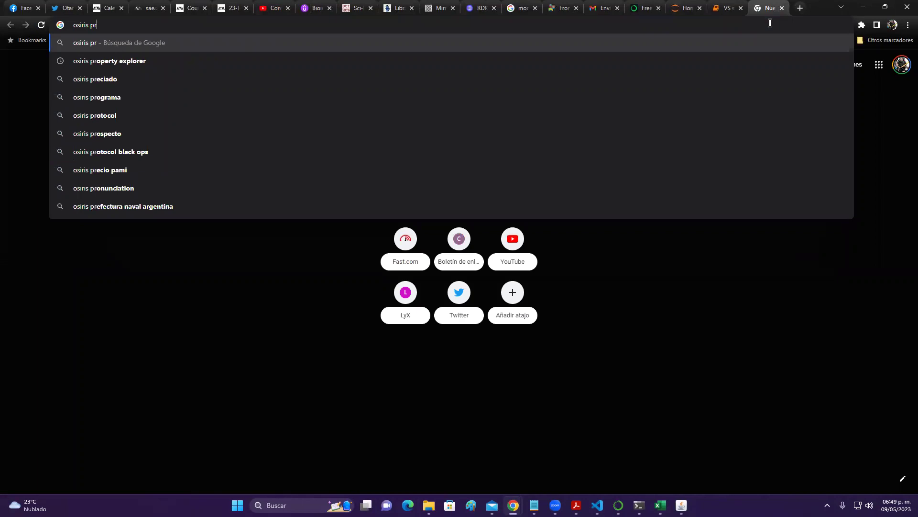
key(Down)
key(Return)
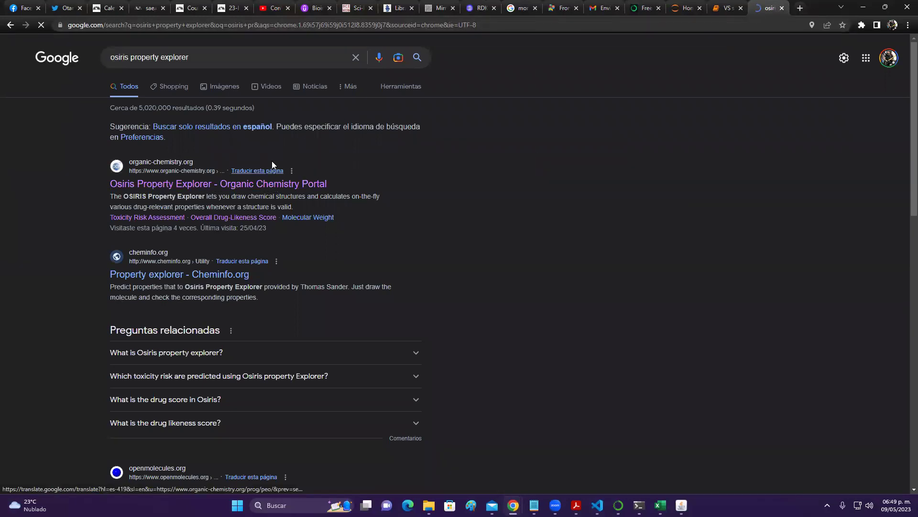
click(180, 167)
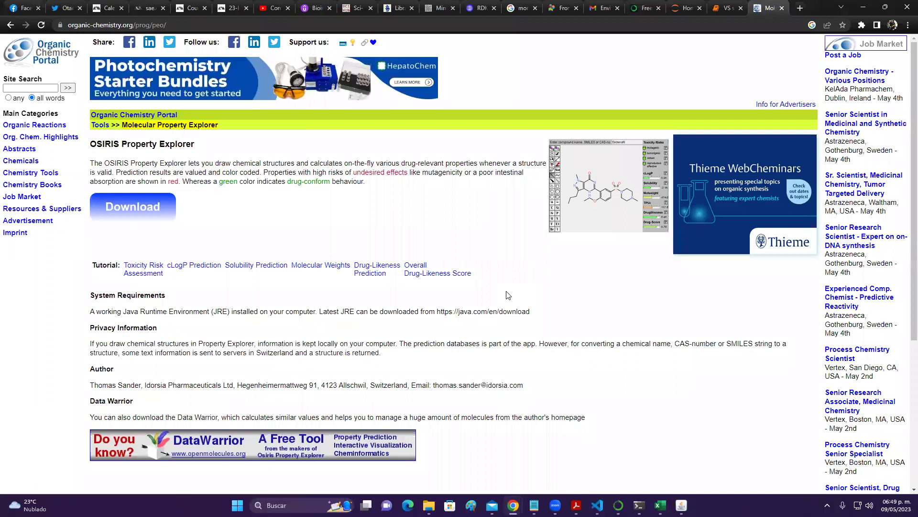
Download peo.jar from the OSIRIS Property Explorer page.
drag(92, 141, 201, 148)
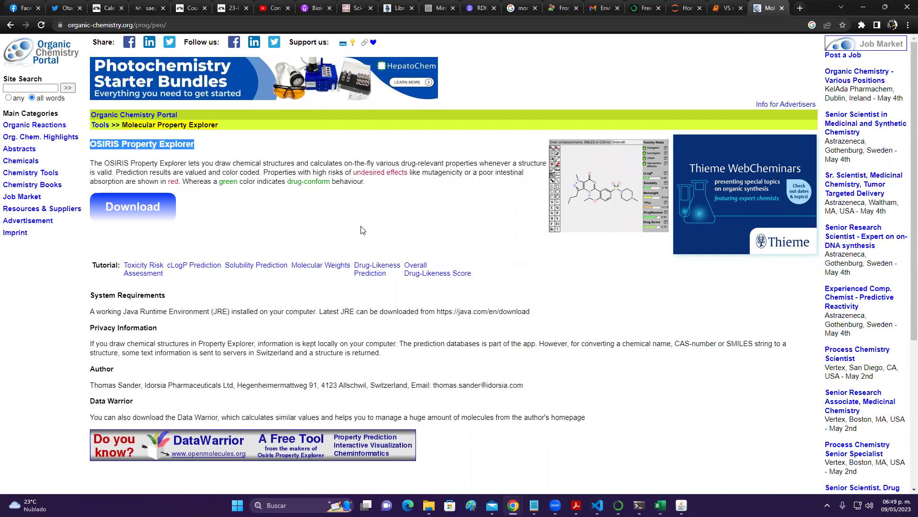
click(134, 214)
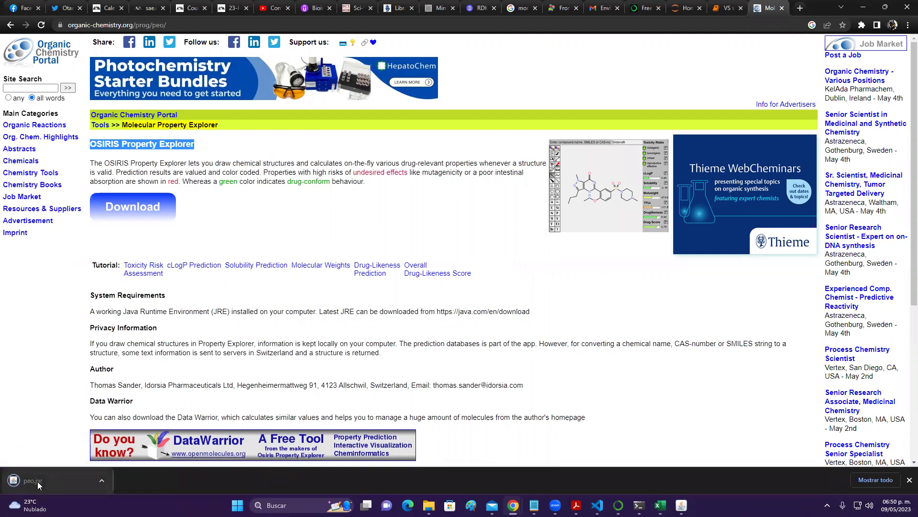
click(19, 483)
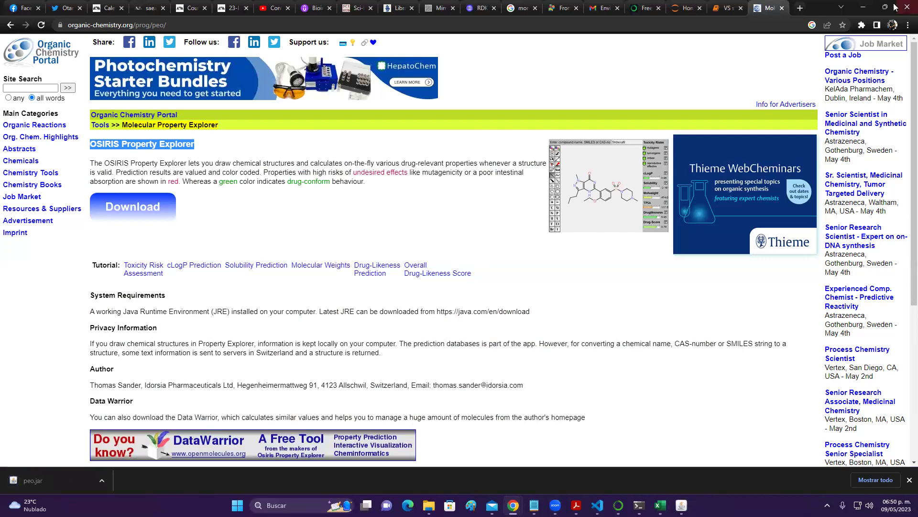
Search for "java runtime" in a new tab, open the Java downloads page for all operating systems, and dismiss the Avast alert.
click(799, 7)
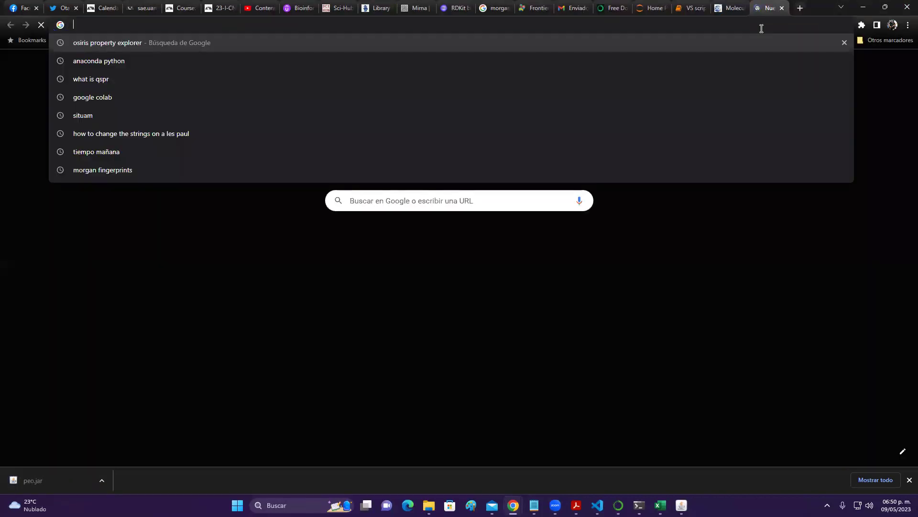
text(java)
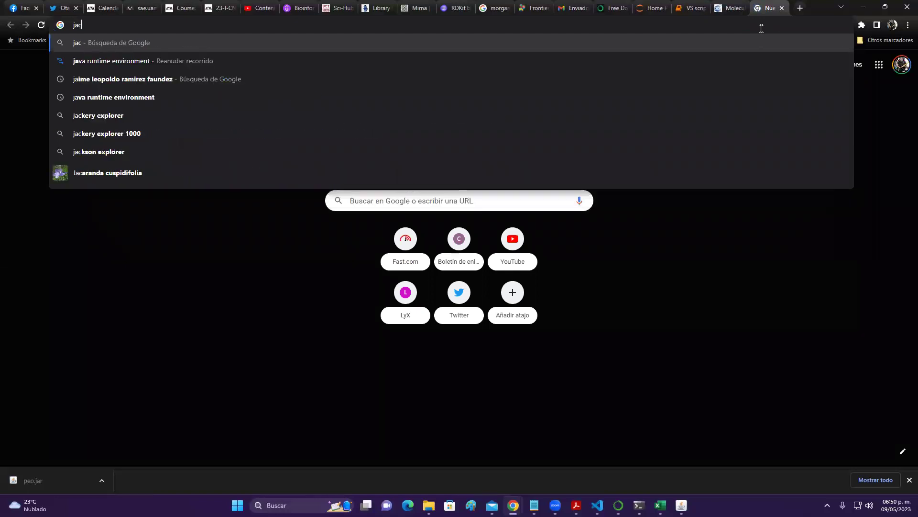
text( runtime)
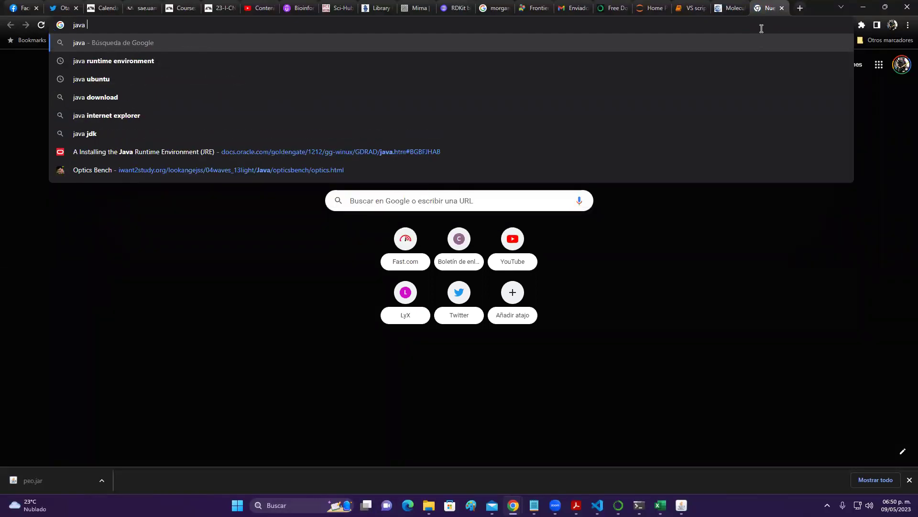
key(Return)
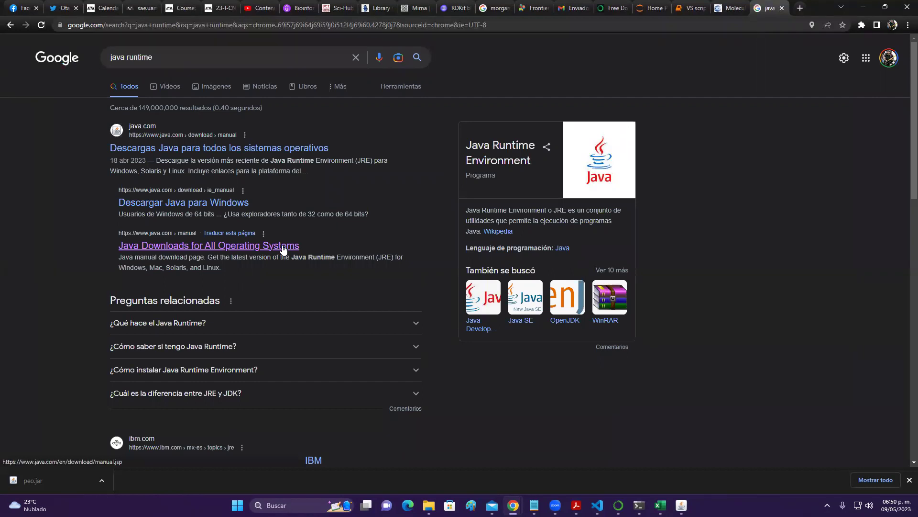
click(284, 246)
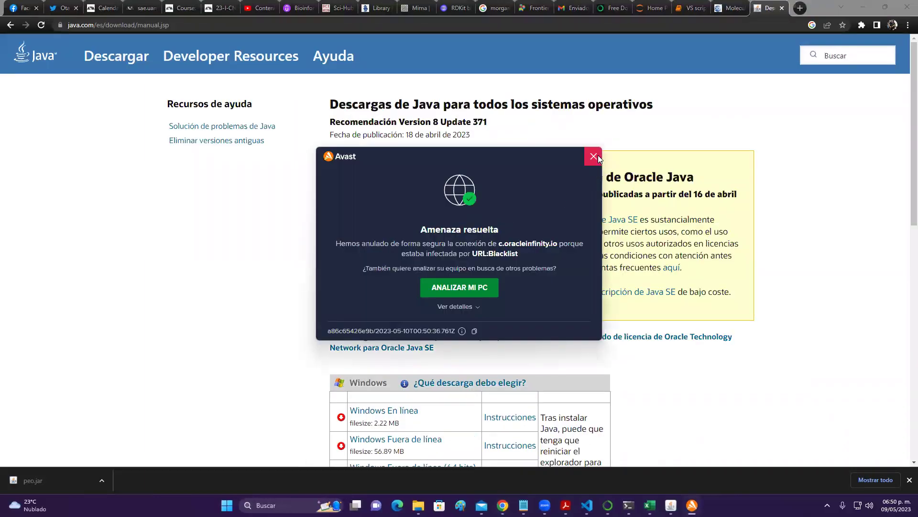
click(595, 159)
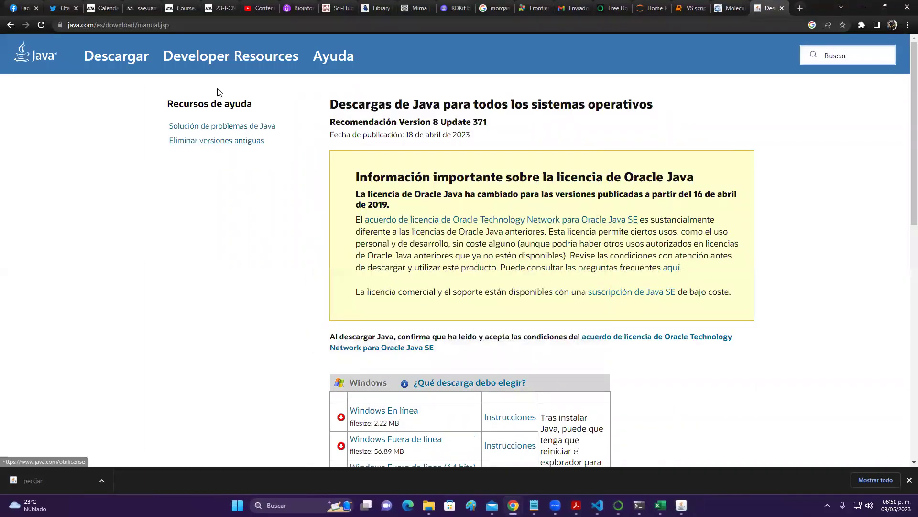
Review the Java installers offered for Windows and Mac OS X, and minimize the browser.
scroll(246, 245, down, 3)
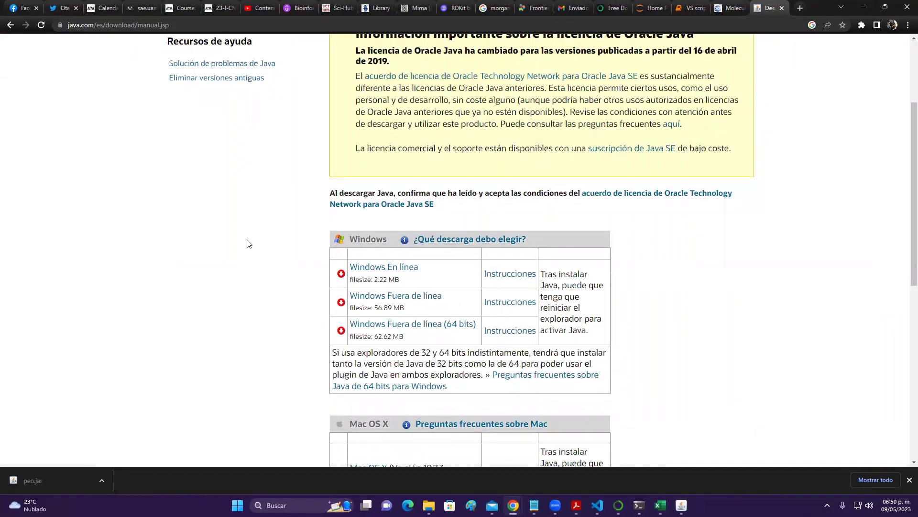
scroll(247, 243, down, 2)
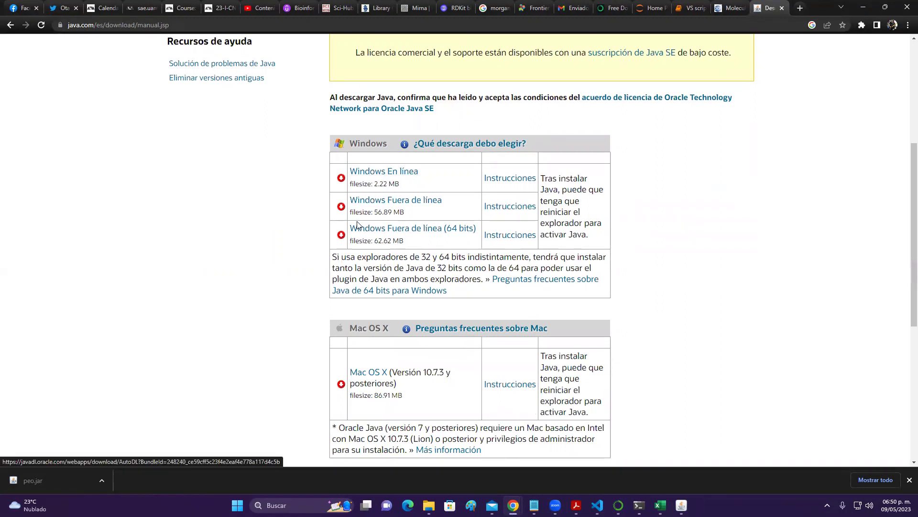
click(864, 8)
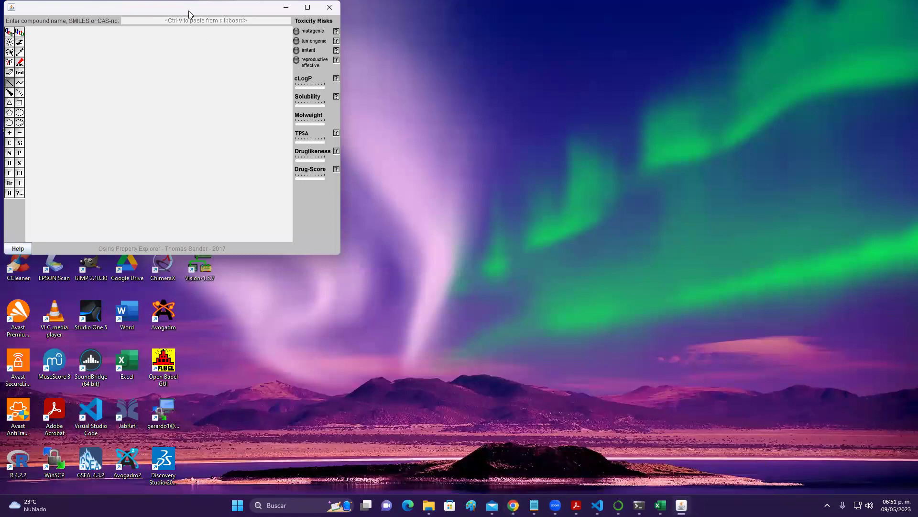
Close the open Osiris Property Explorer window and relaunch the program from the peo desktop shortcut.
drag(189, 14, 422, 147)
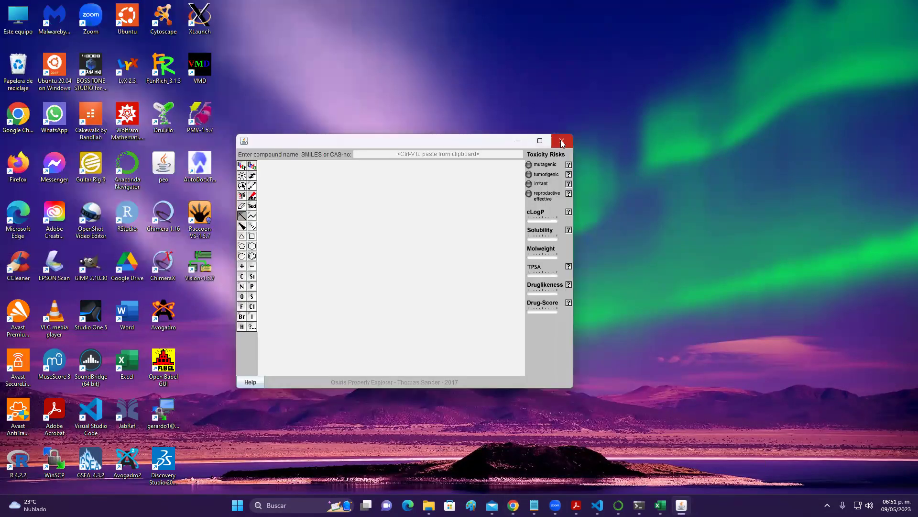
click(561, 141)
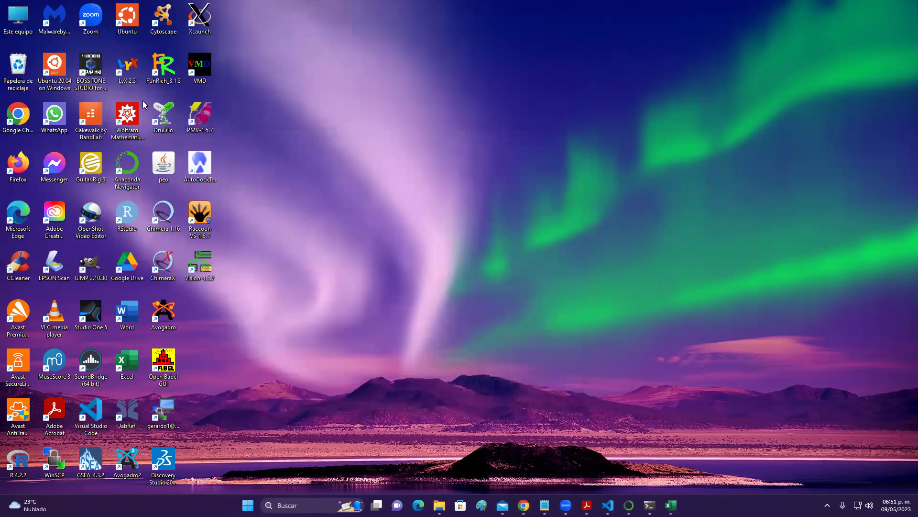
click(163, 169)
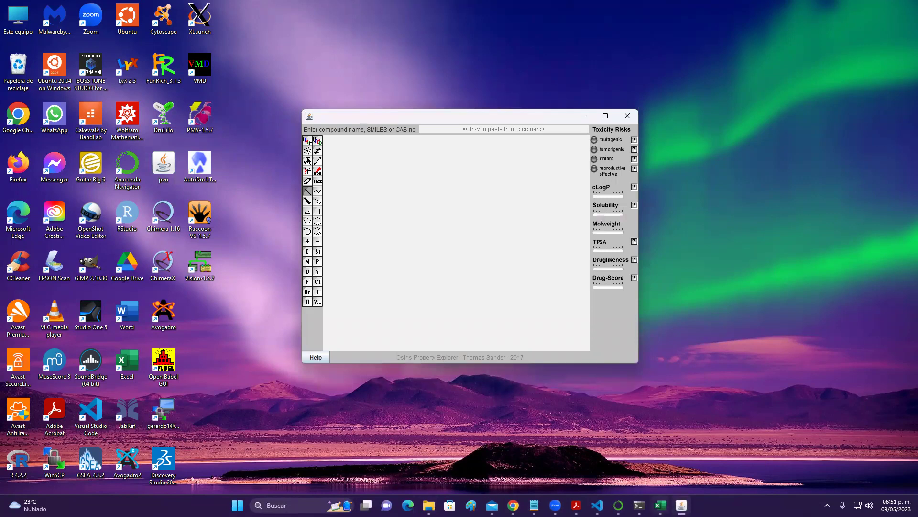
Switch to the results10 workbook in Excel, copy ligand 396's SMILES from cell C2, and minimize the workbook.
mouse_move(660, 505)
click(657, 460)
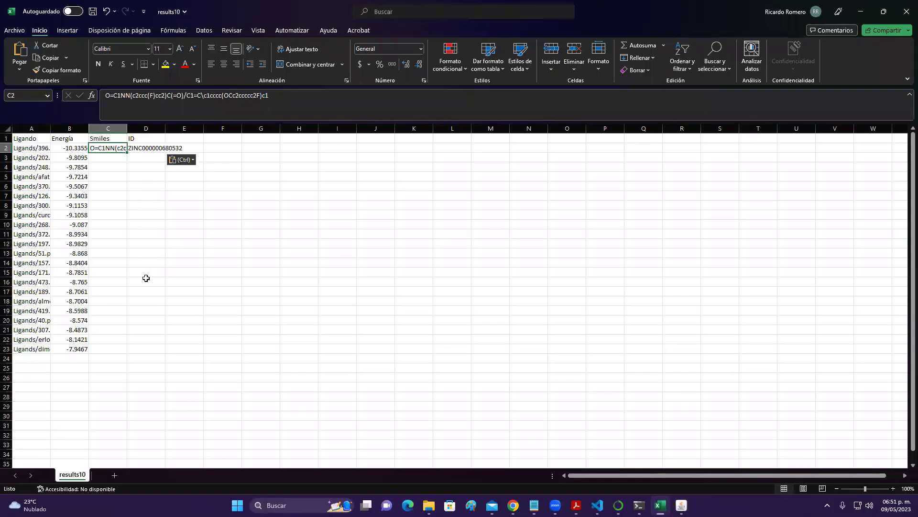
right_click(102, 149)
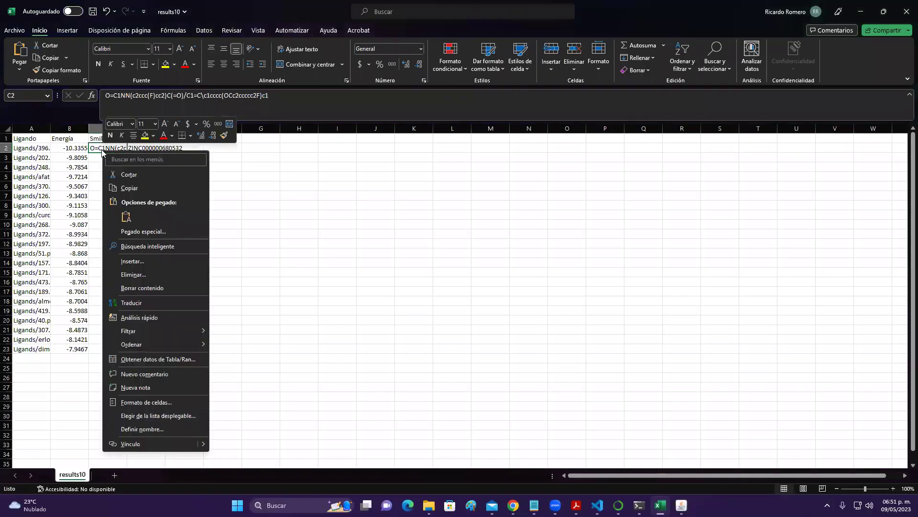
click(137, 190)
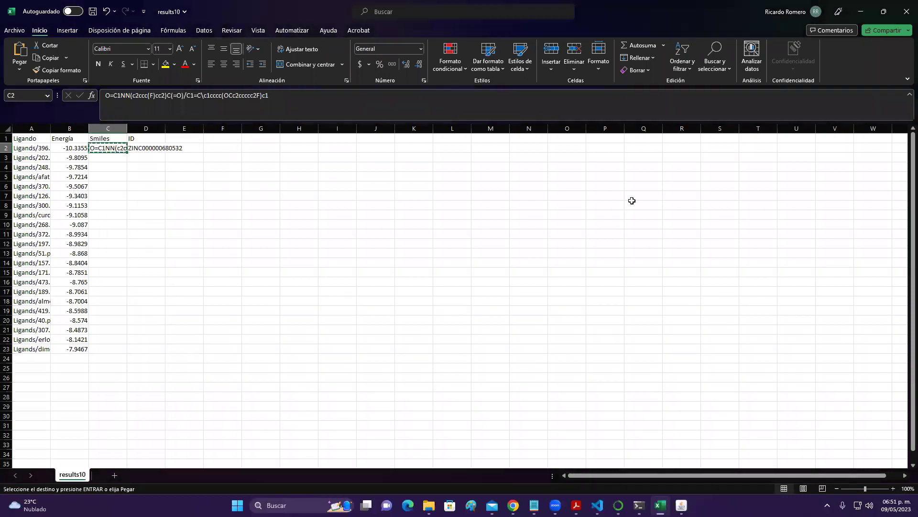
click(861, 12)
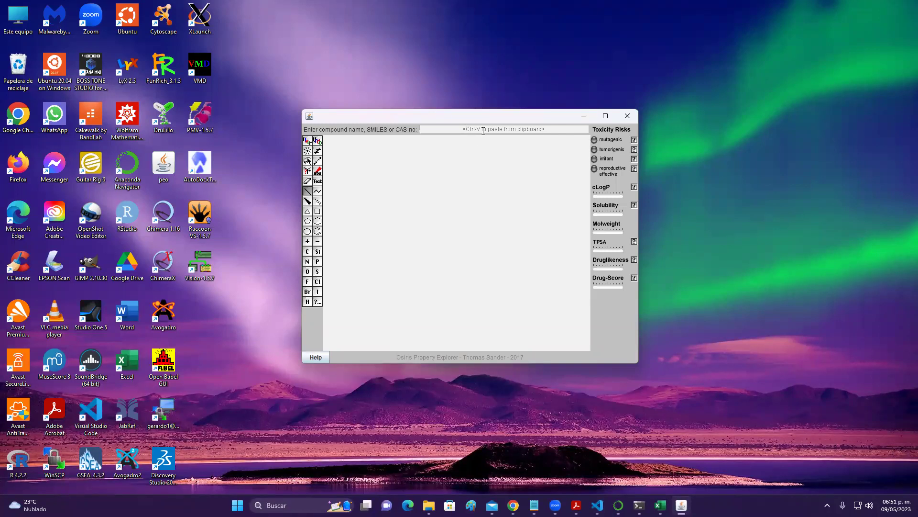
text(O=C1NN(c2ccc(F)cc2)C(=O)/C1=C\c1cccc(OCc2ccccc2F)c1)
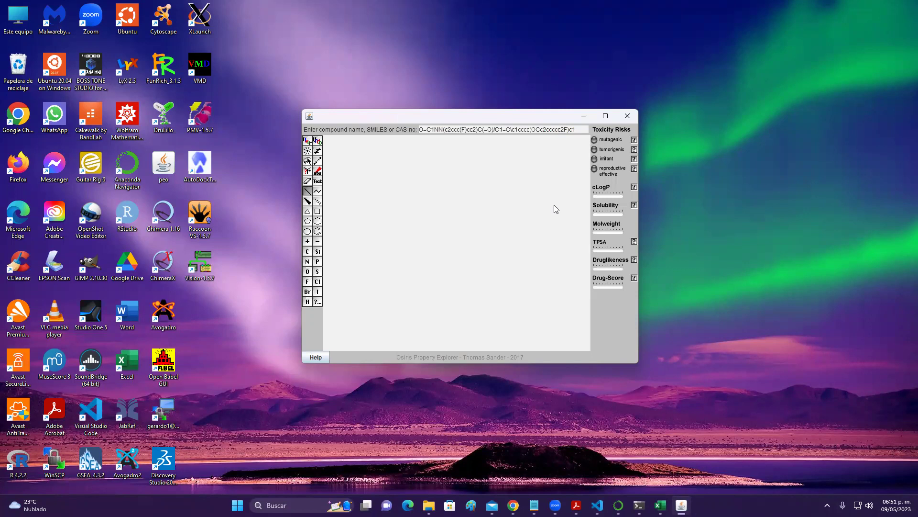
drag(578, 129, 410, 134)
drag(580, 129, 374, 130)
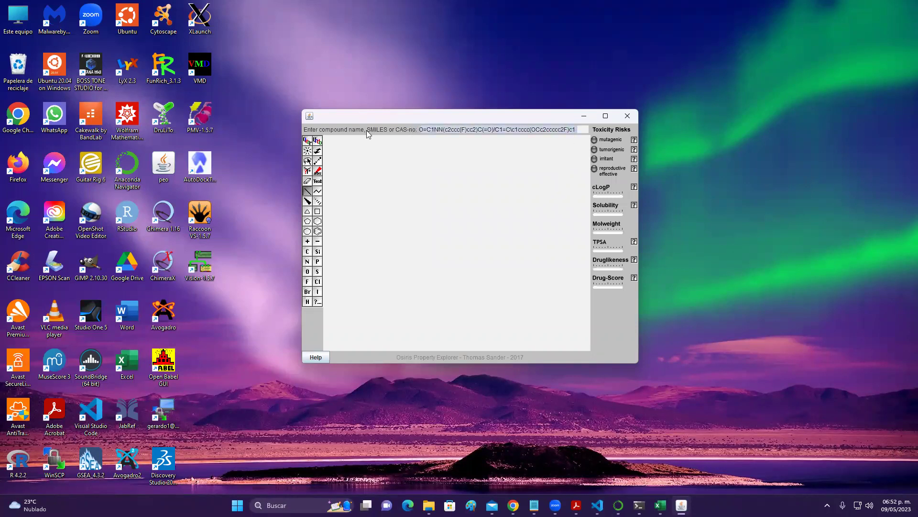
key(Delete)
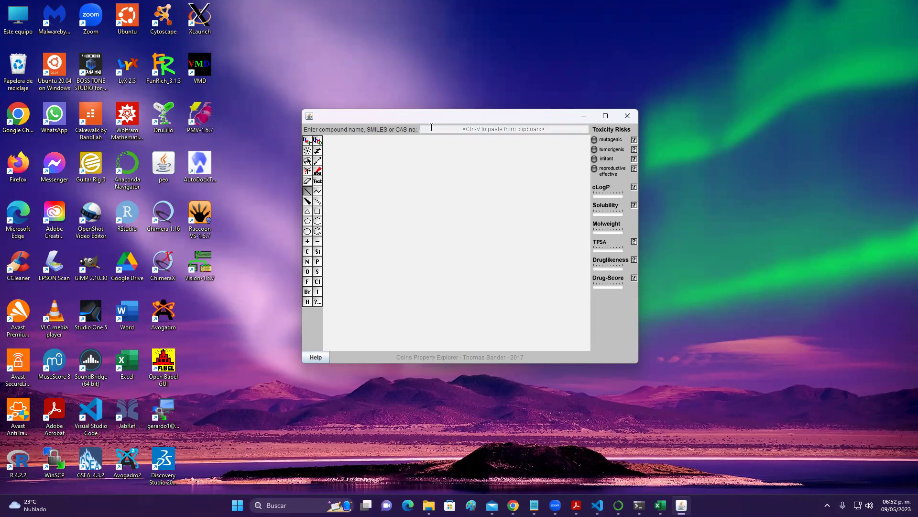
Return to the results10 workbook to check the copied SMILES in cell C2, and minimize it again.
mouse_move(660, 505)
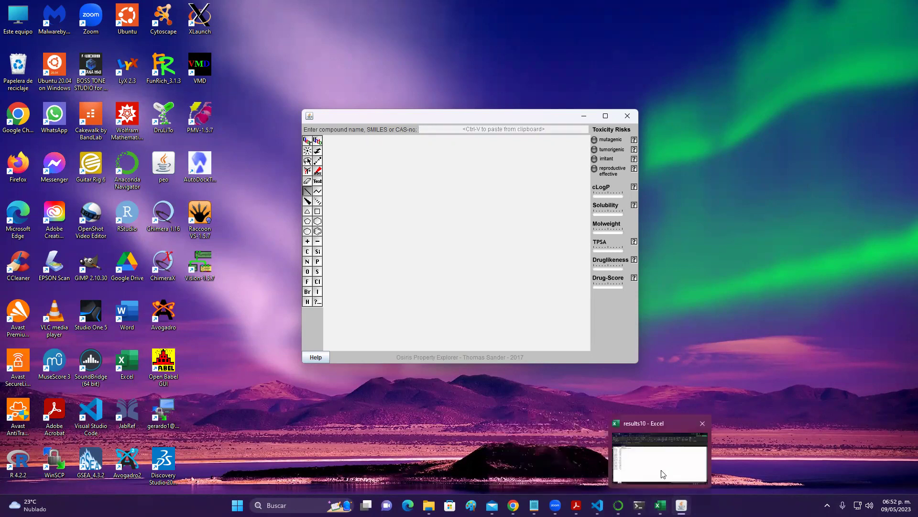
click(663, 474)
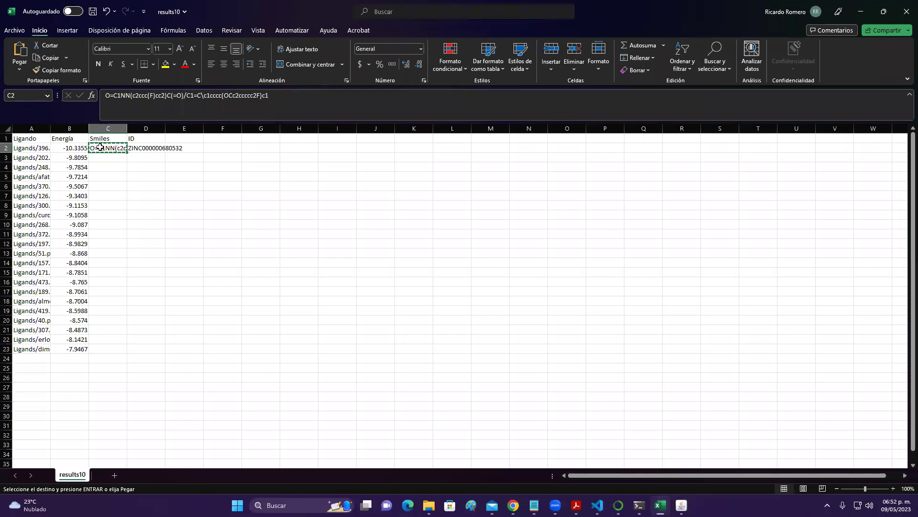
click(861, 11)
Paste ligand 396's SMILES into Osiris Property Explorer's compound field and submit it to generate the structure and property predictions.
drag(556, 123, 555, 126)
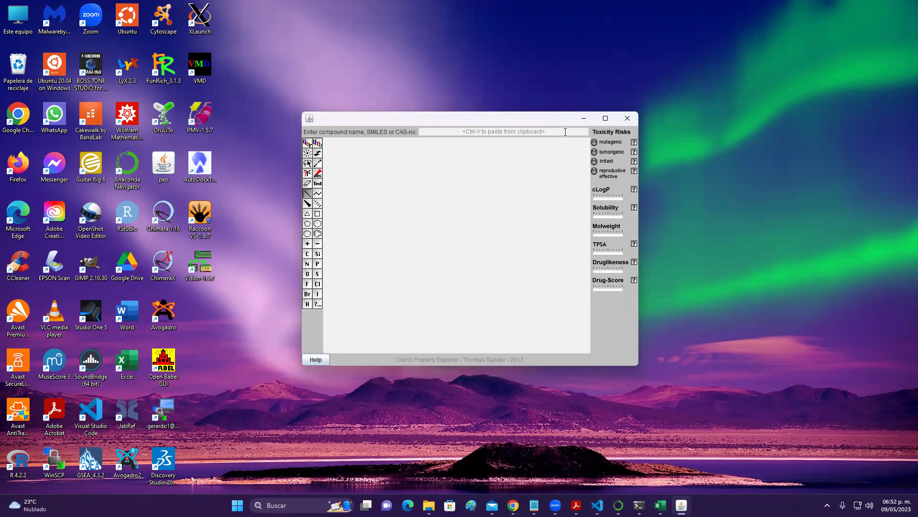
key(ctrl+v)
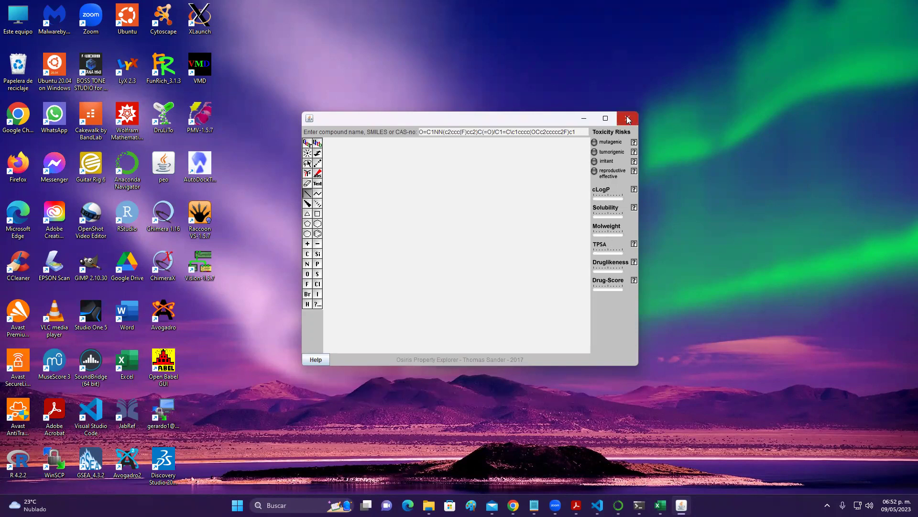
click(582, 132)
key(Return)
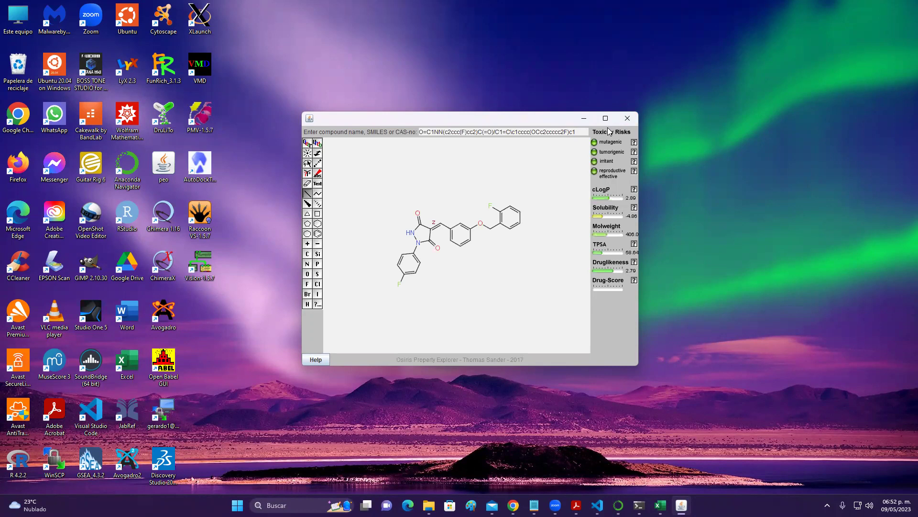
drag(553, 116, 514, 96)
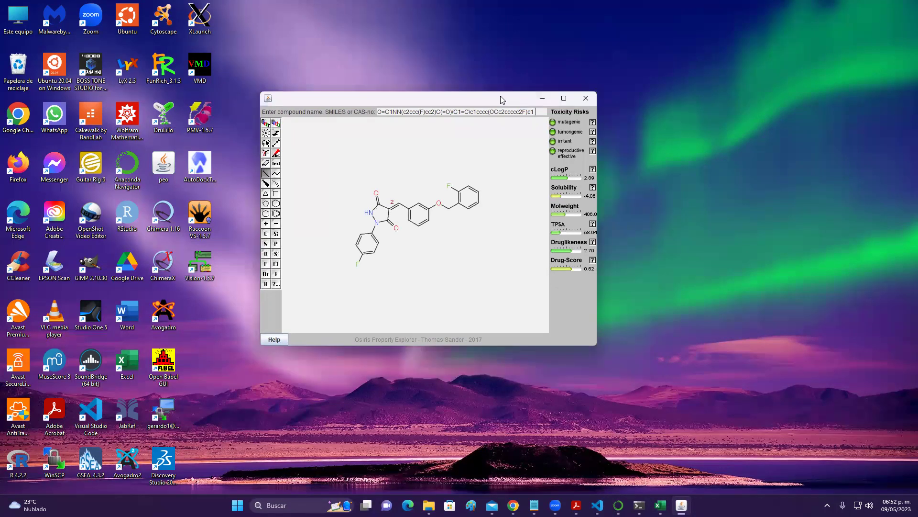
Reposition the Osiris Property Explorer window, and review the OSIRIS Property Explorer web page with its prediction tutorials in Chrome before minimizing the browser.
drag(500, 99, 468, 78)
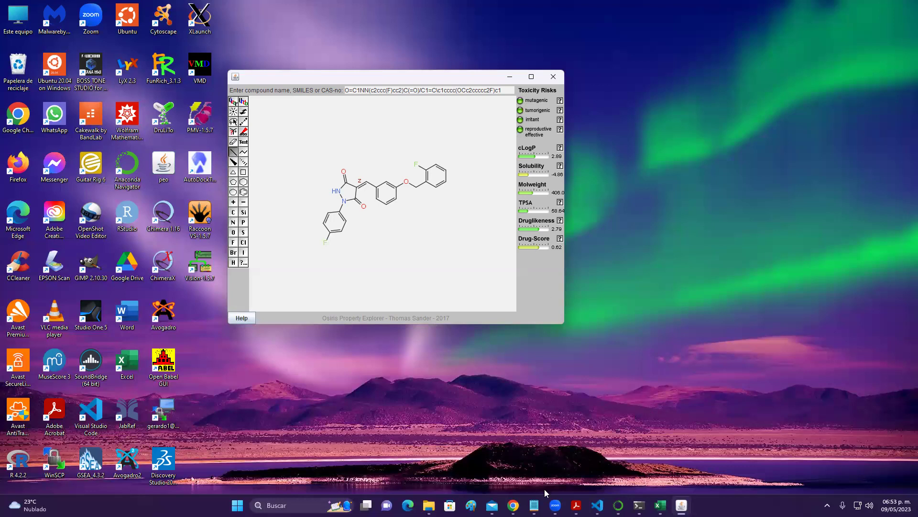
mouse_move(513, 505)
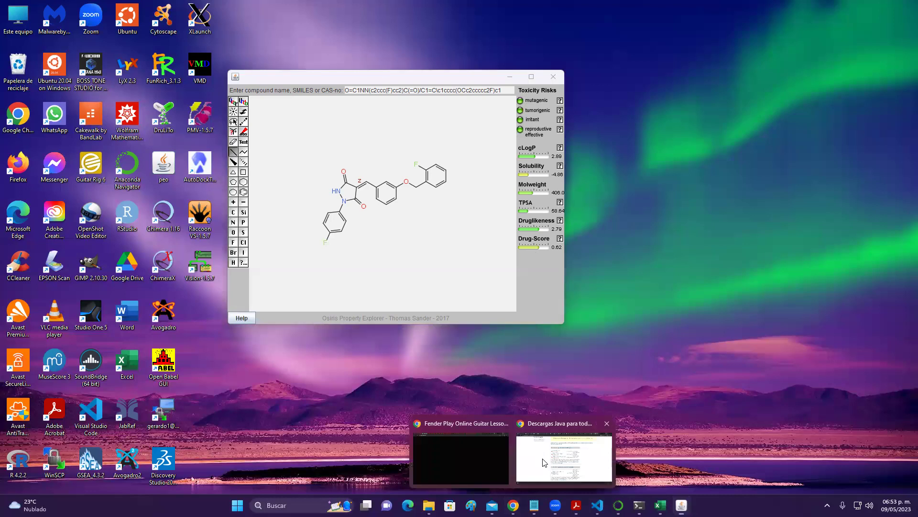
click(544, 462)
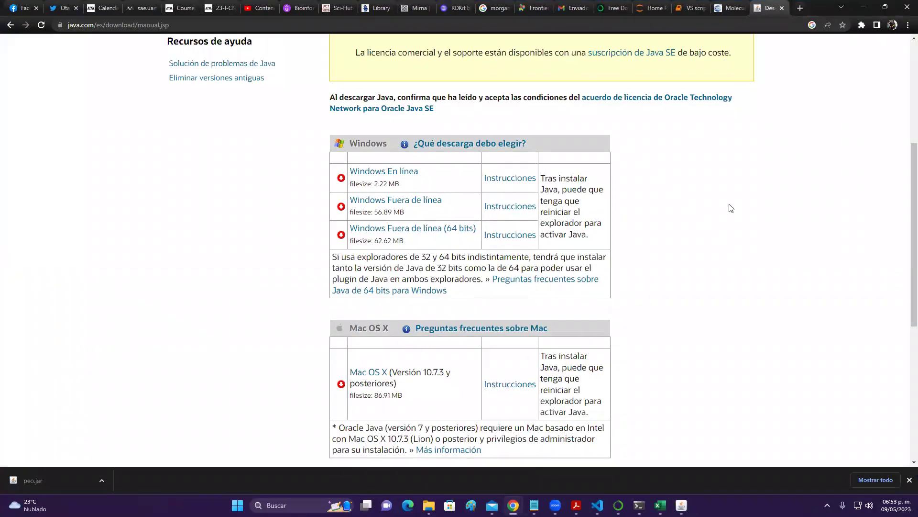
scroll(731, 208, up, 5)
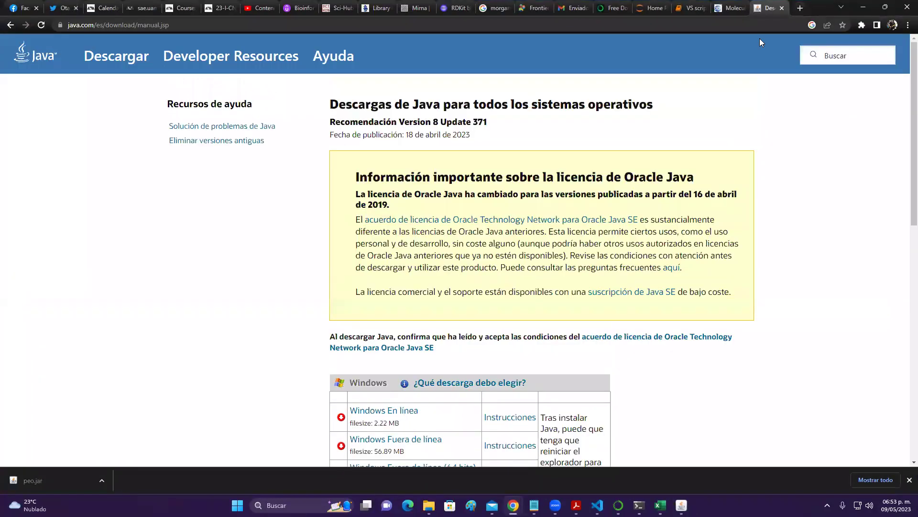
click(884, 7)
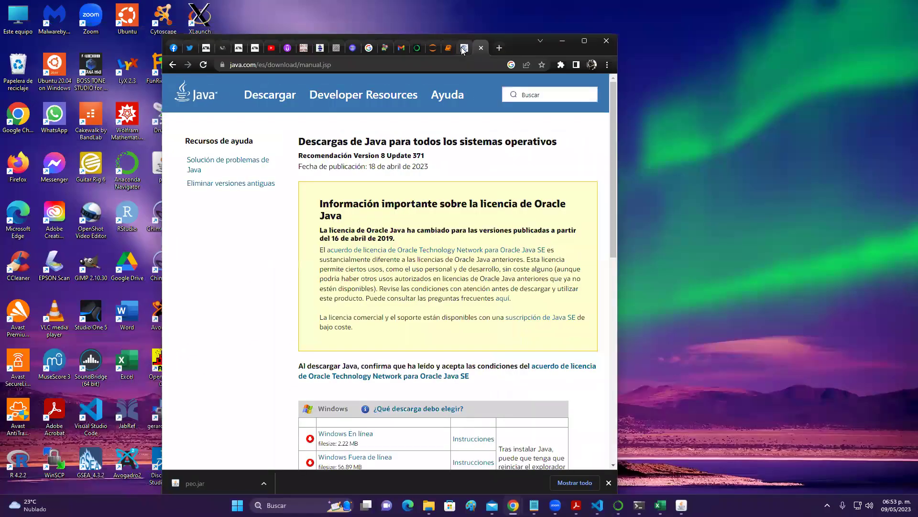
click(464, 48)
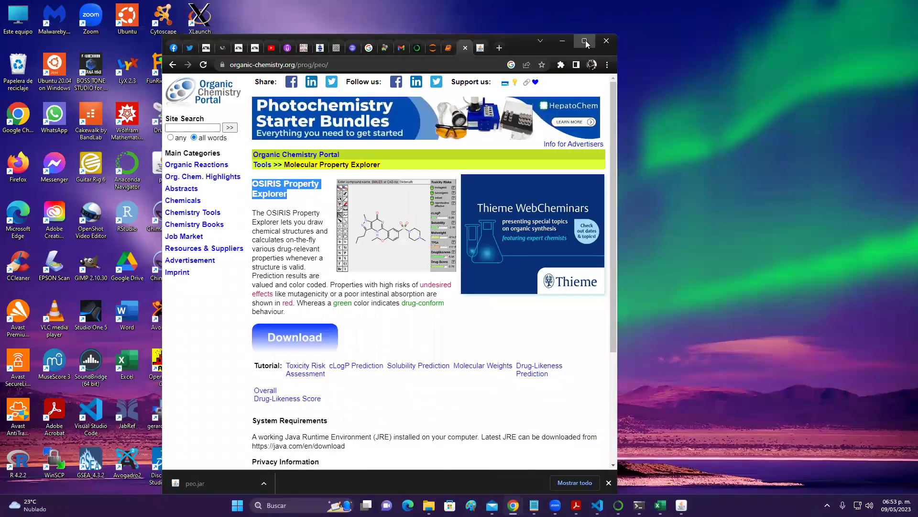
click(584, 40)
scroll(395, 246, down, 2)
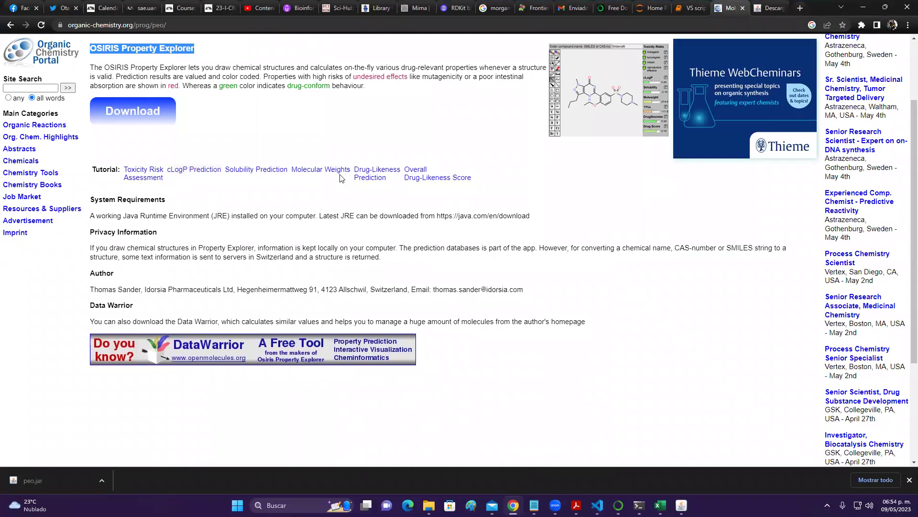
click(863, 8)
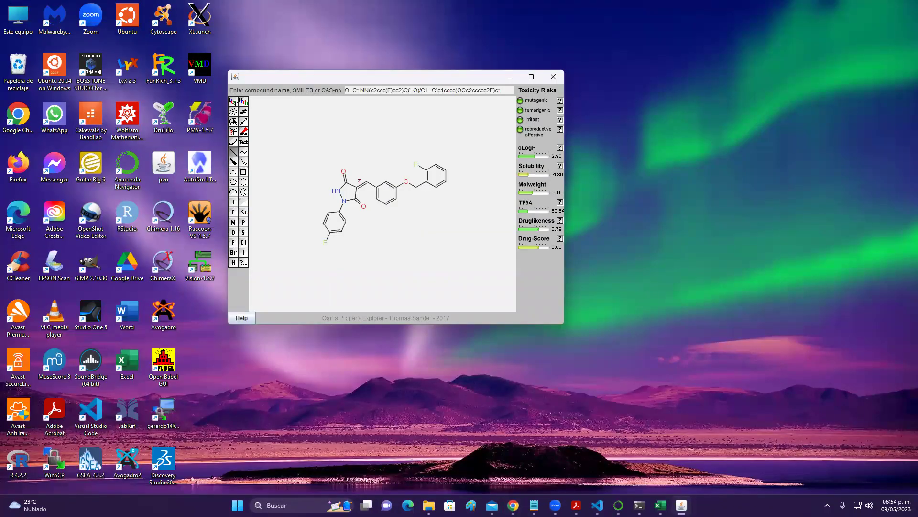
Return to the results10 workbook in Excel and fill ligand 396's name cell A2 with green.
mouse_move(618, 505)
mouse_move(660, 505)
click(648, 457)
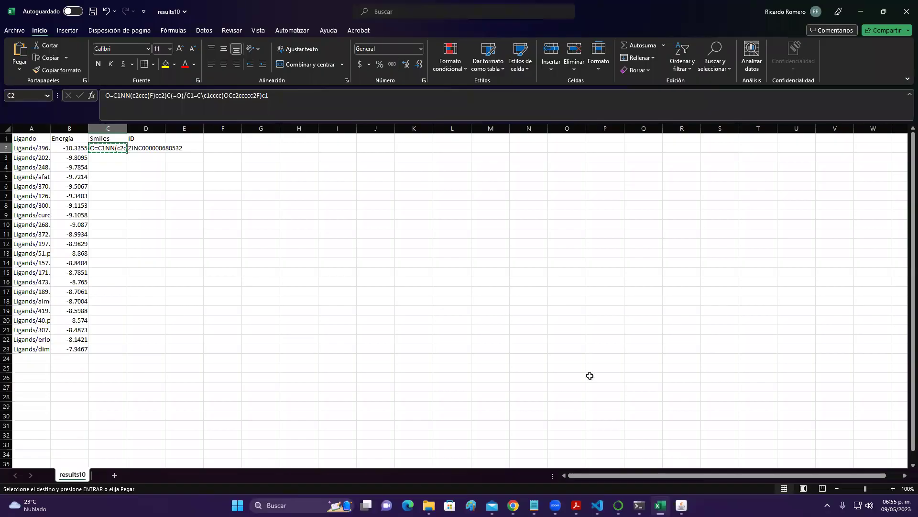
click(150, 149)
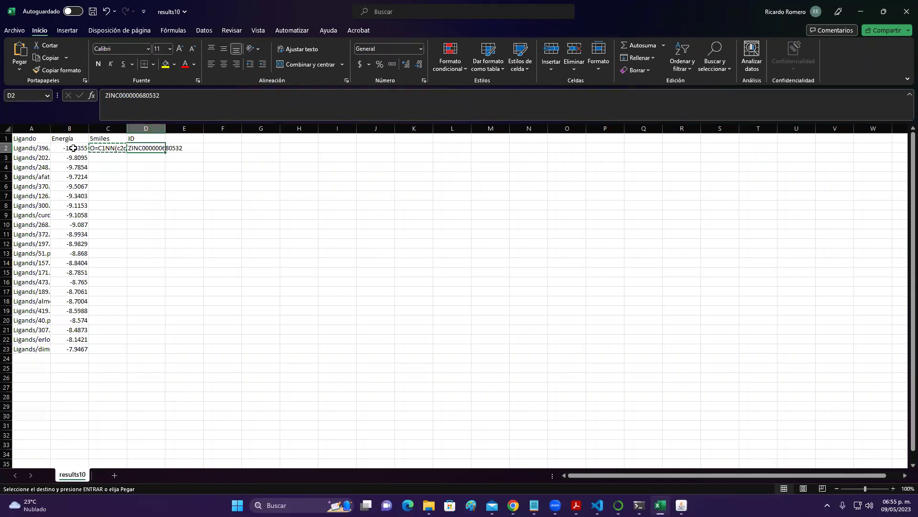
click(38, 150)
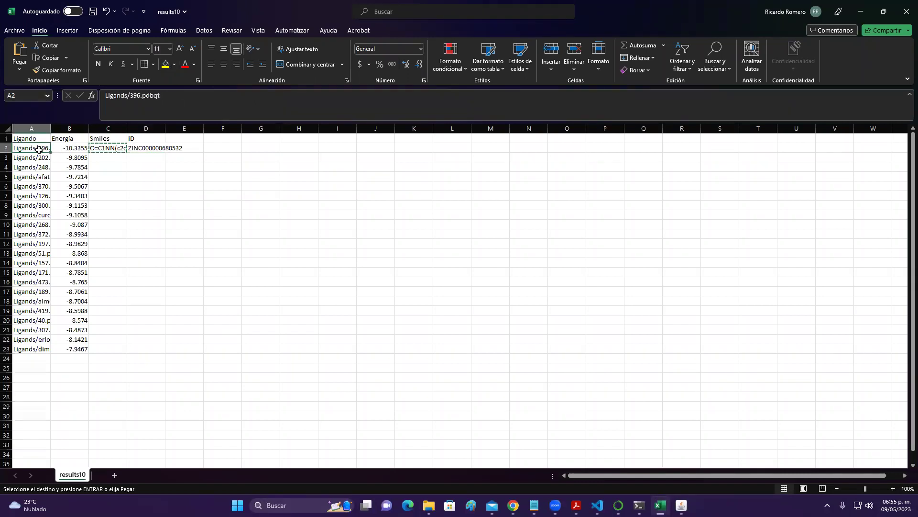
click(176, 64)
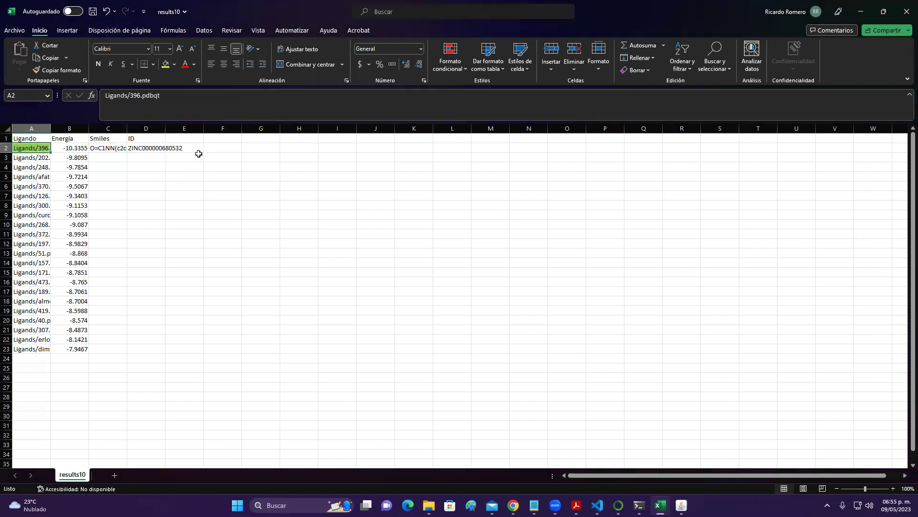
Fill ligand 202's name cell A3 with red and minimize the workbook.
click(43, 161)
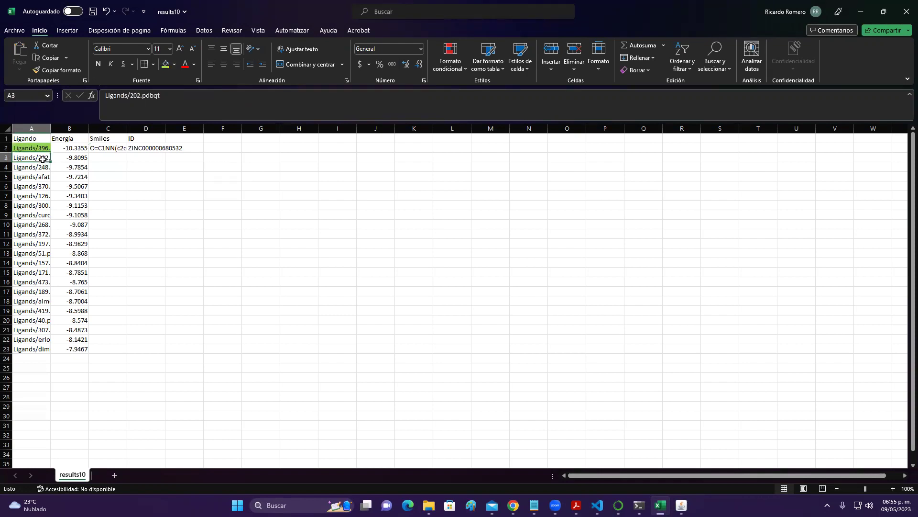
click(174, 64)
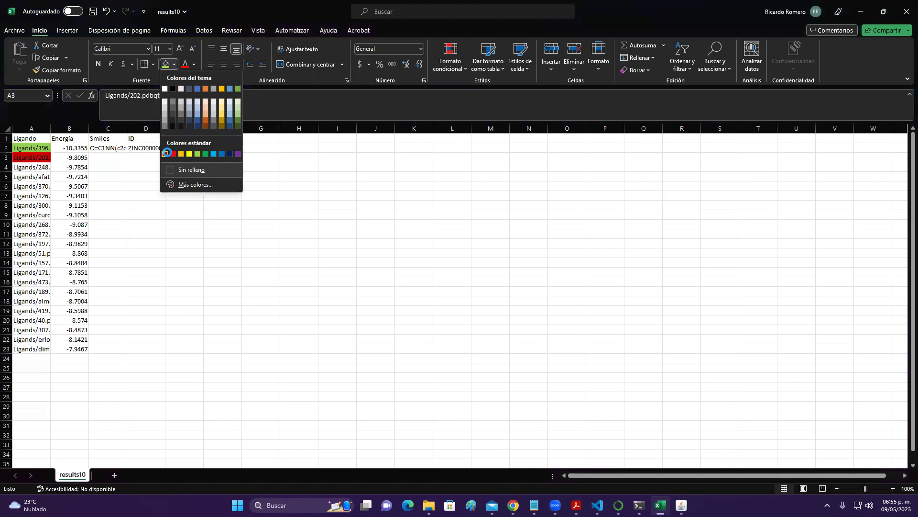
click(173, 154)
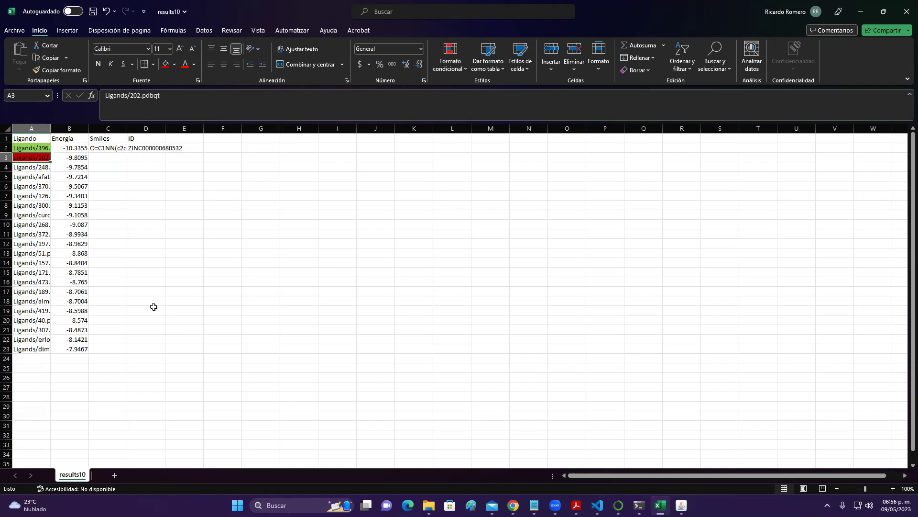
click(860, 12)
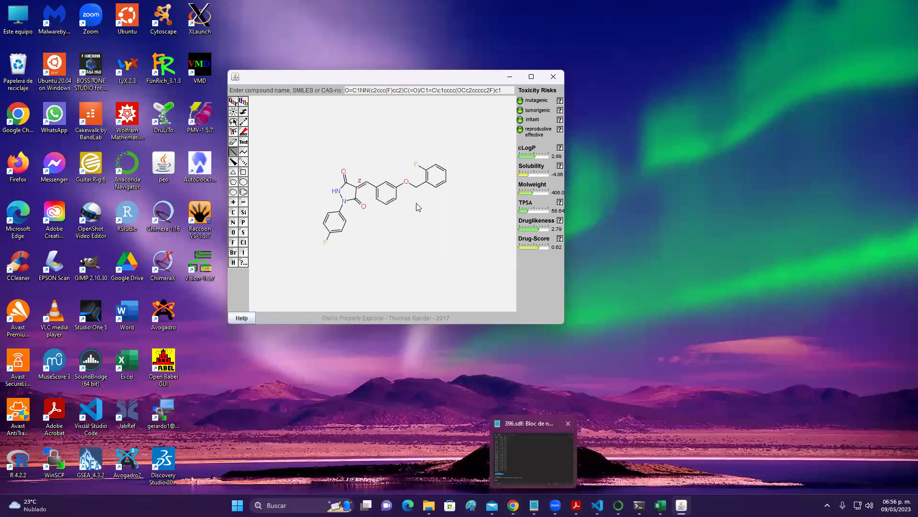
Switch to Chrome and open the SwissADME website (swissadme.ch) in a new tab.
mouse_move(513, 505)
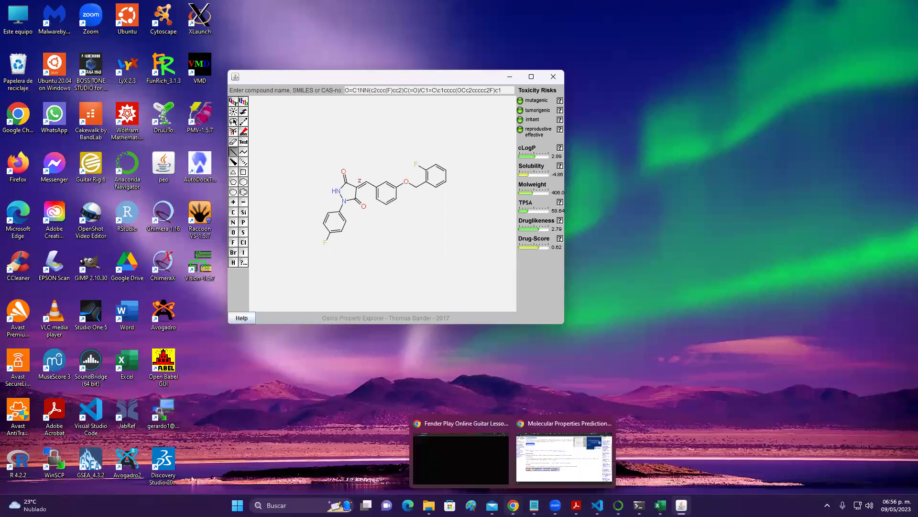
click(541, 459)
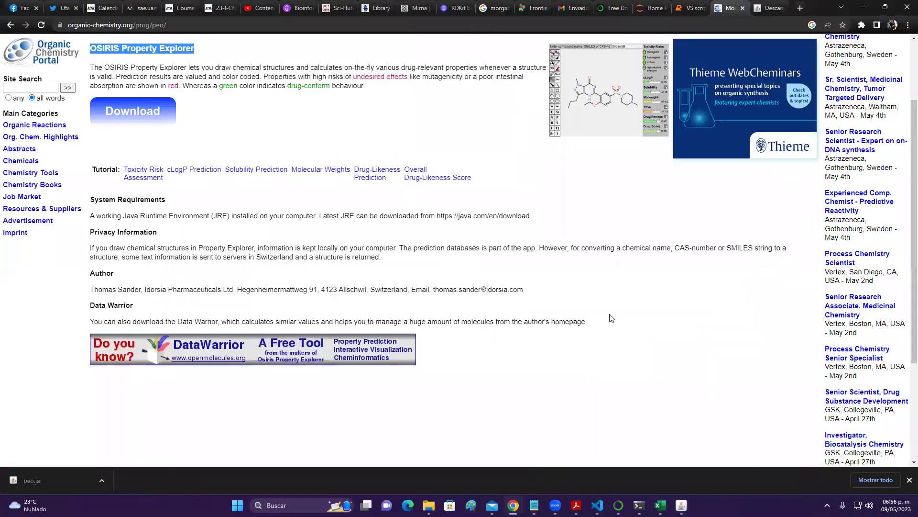
click(799, 8)
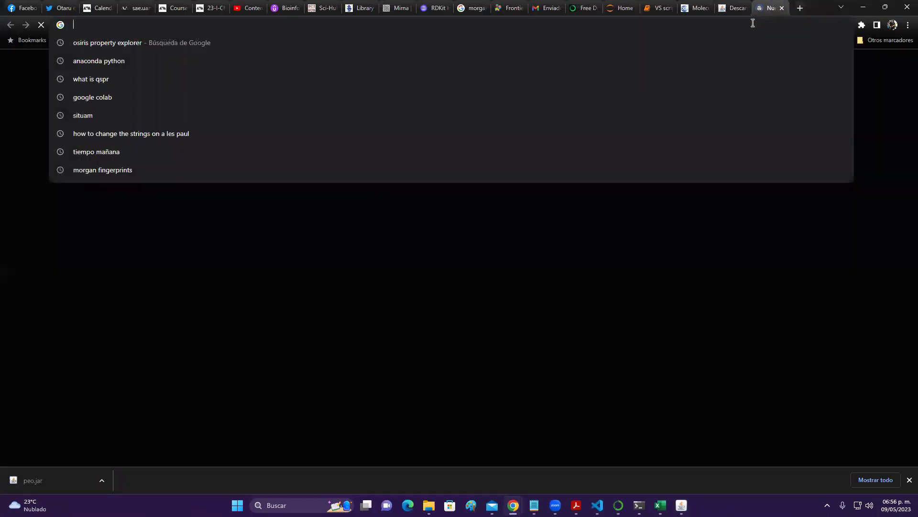
text(swiss)
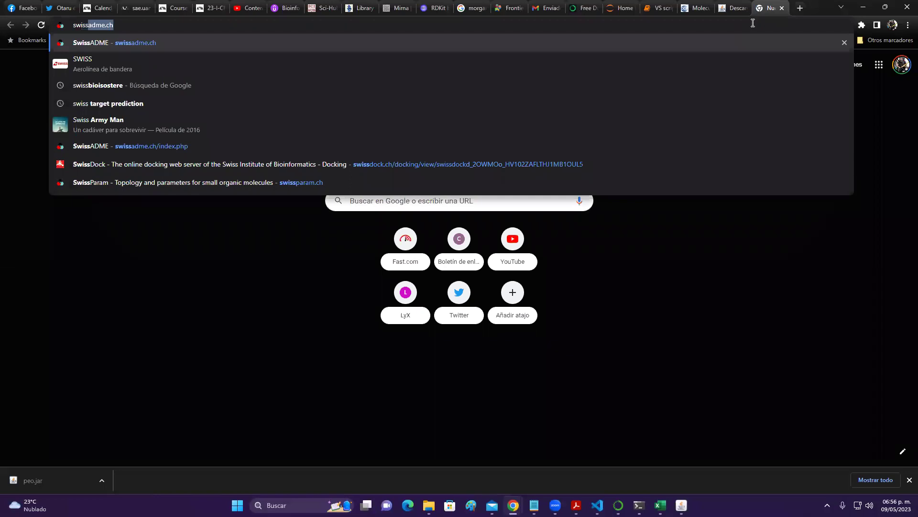
key(Down)
key(Up)
key(Return)
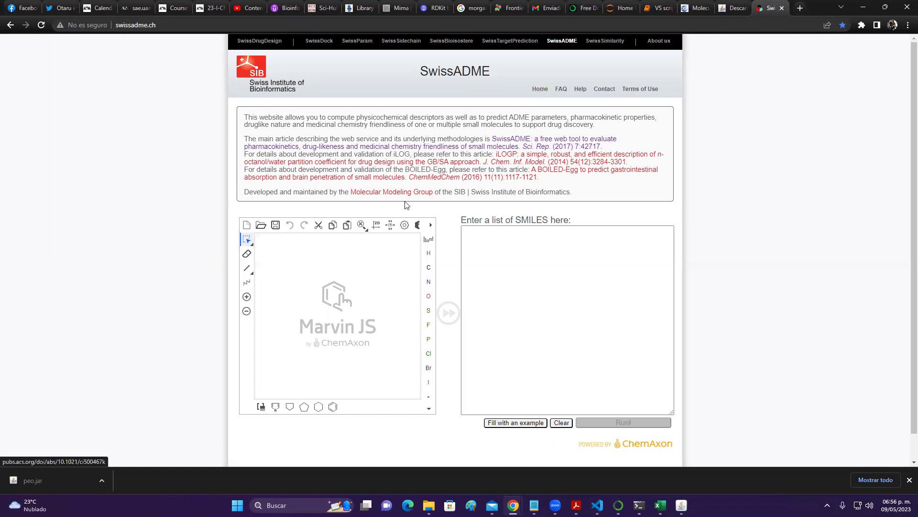
click(495, 230)
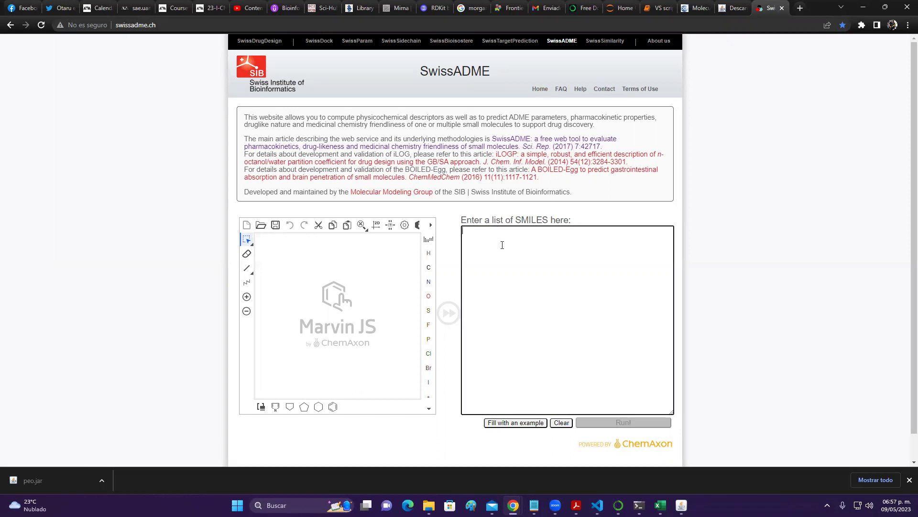
right_click(501, 243)
click(769, 239)
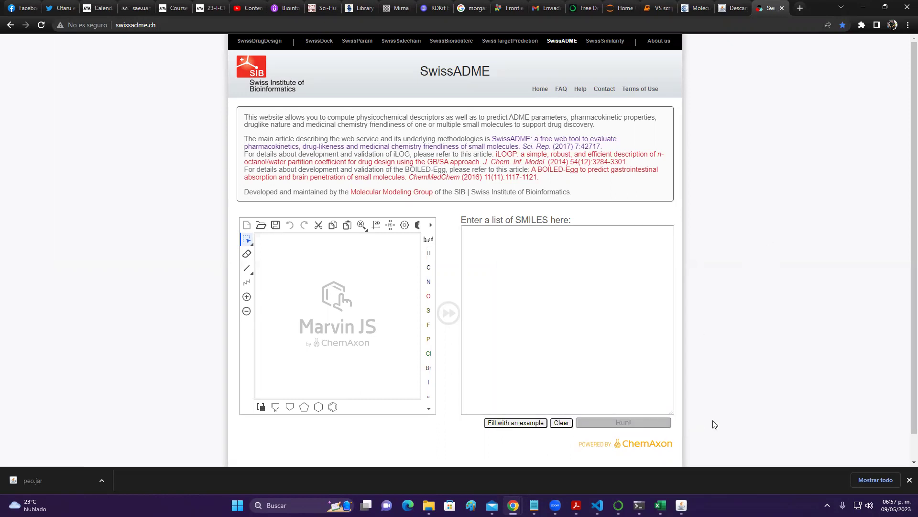
Switch to the results10 workbook, copy ligand 396's SMILES from cell C2, and minimize the workbook.
mouse_move(660, 505)
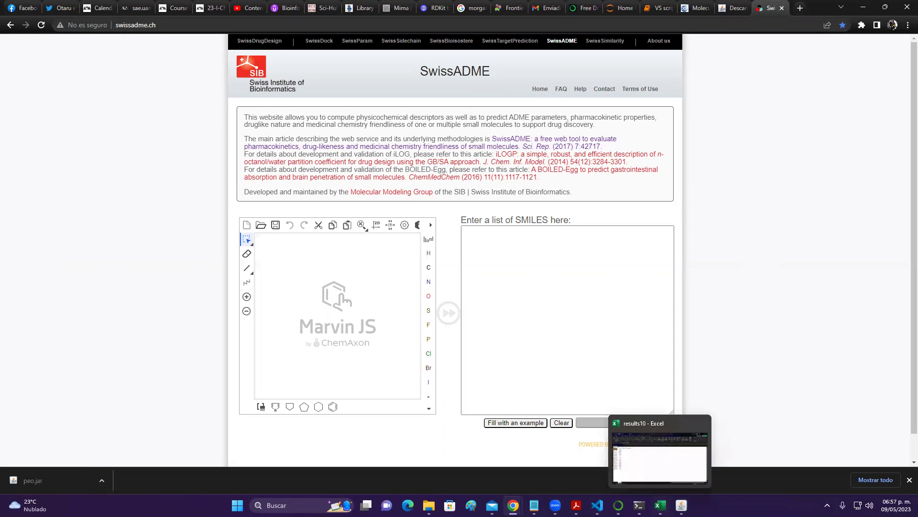
click(663, 463)
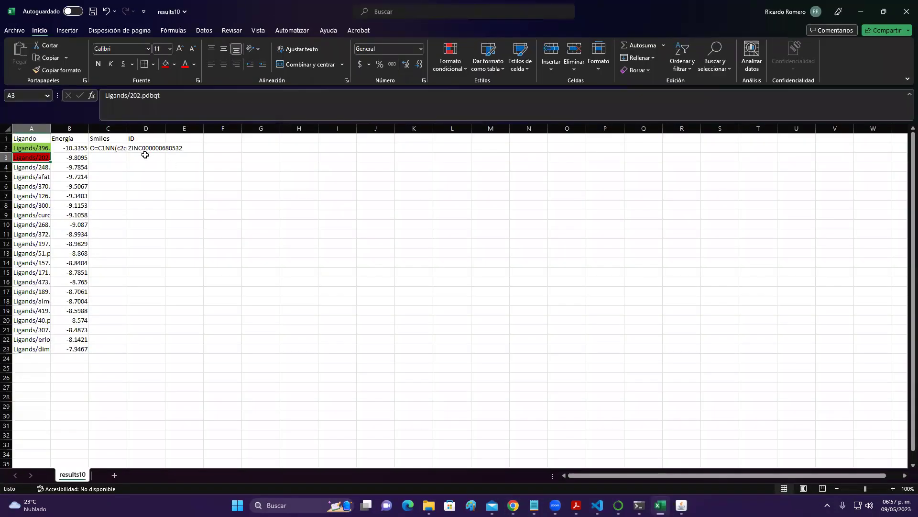
click(102, 150)
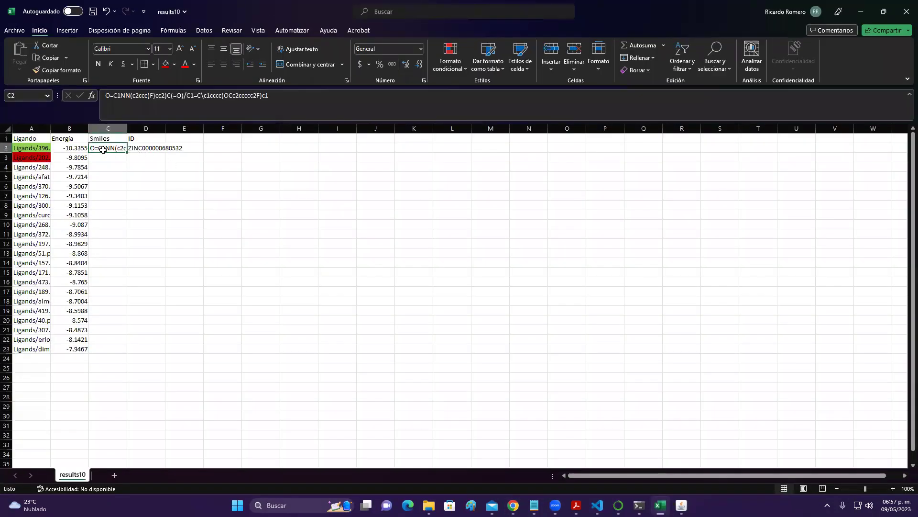
key(ctrl+c)
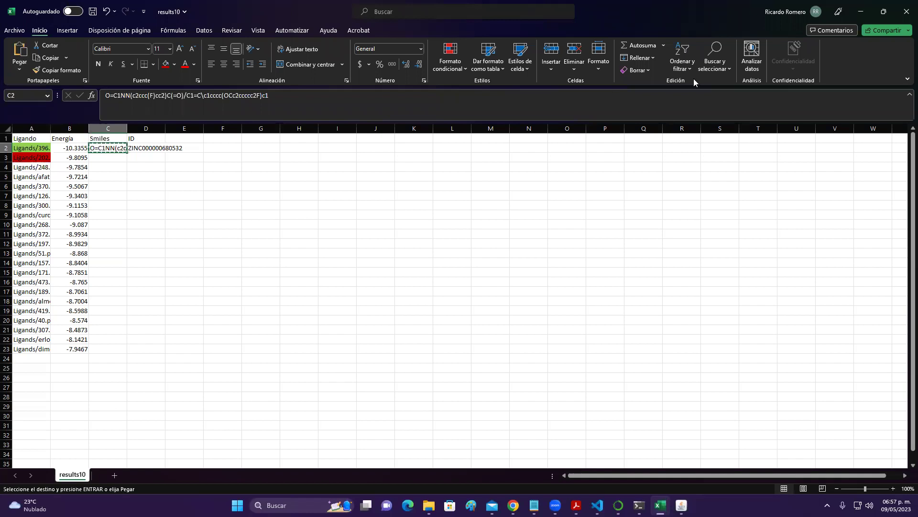
click(861, 12)
Paste ligand 396's SMILES into SwissADME's SMILES list and run the calculation.
click(595, 242)
key(ctrl+v)
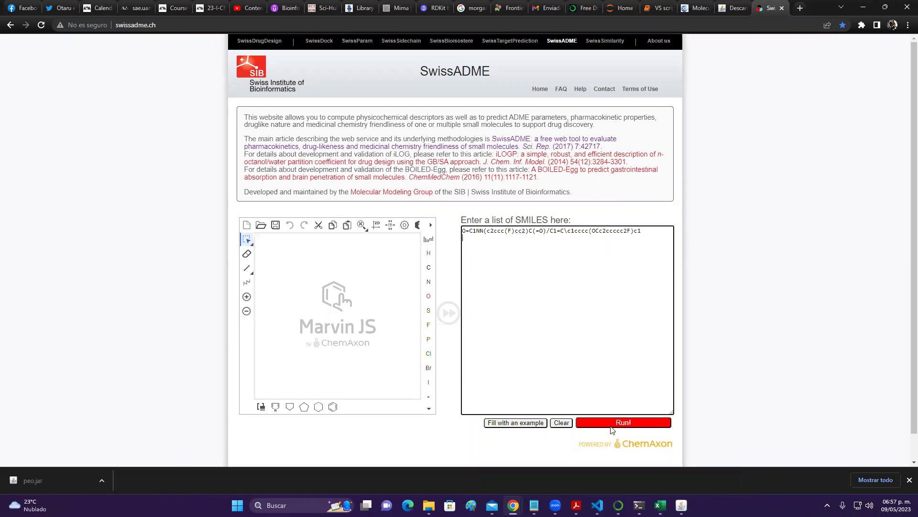
scroll(617, 394, down, 2)
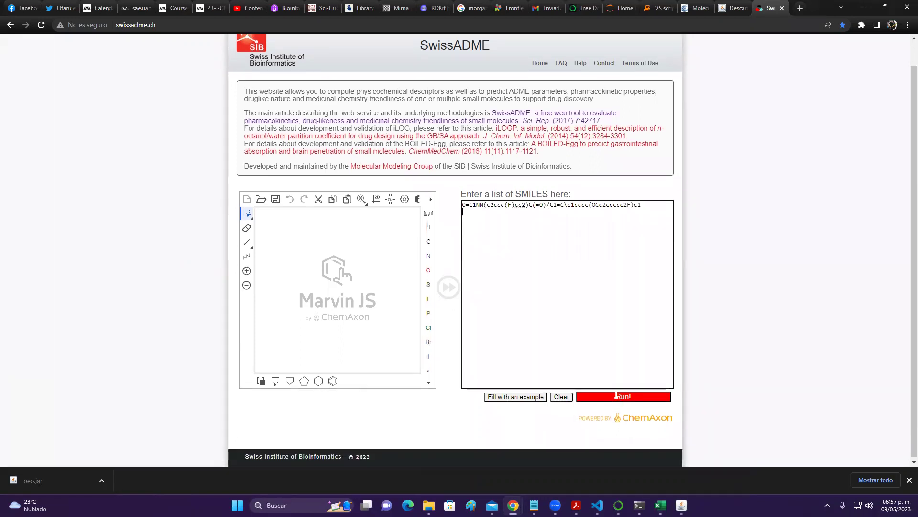
scroll(580, 239, up, 2)
click(597, 423)
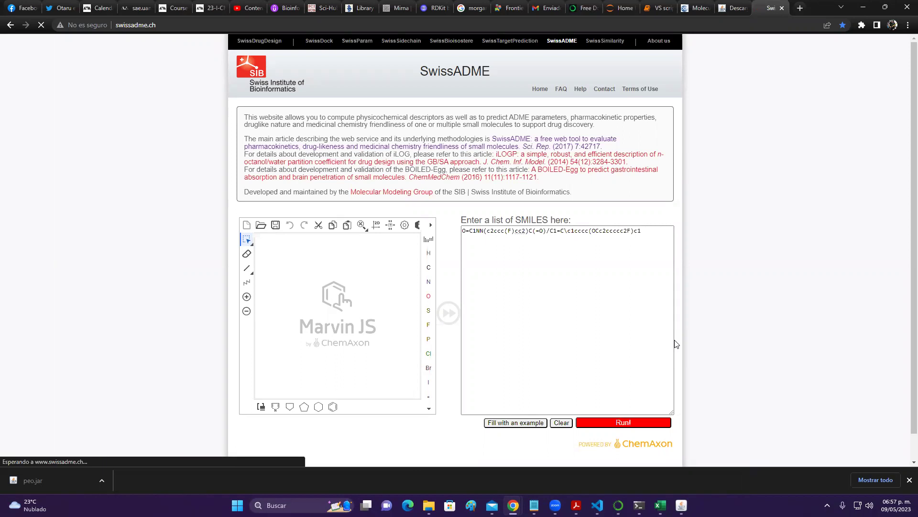
Review the SwissADME results for Molecule 1 and compare them with the predictions in Osiris Property Explorer.
scroll(677, 345, down, 2)
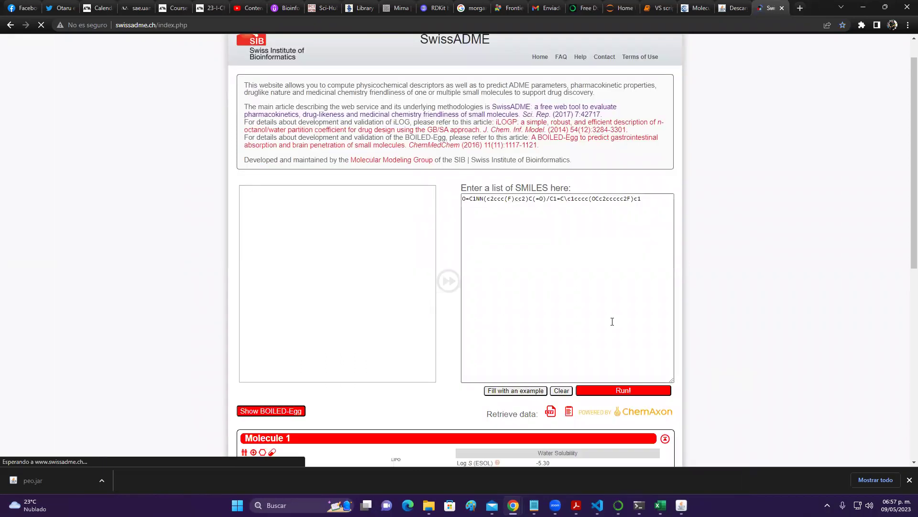
scroll(613, 321, down, 8)
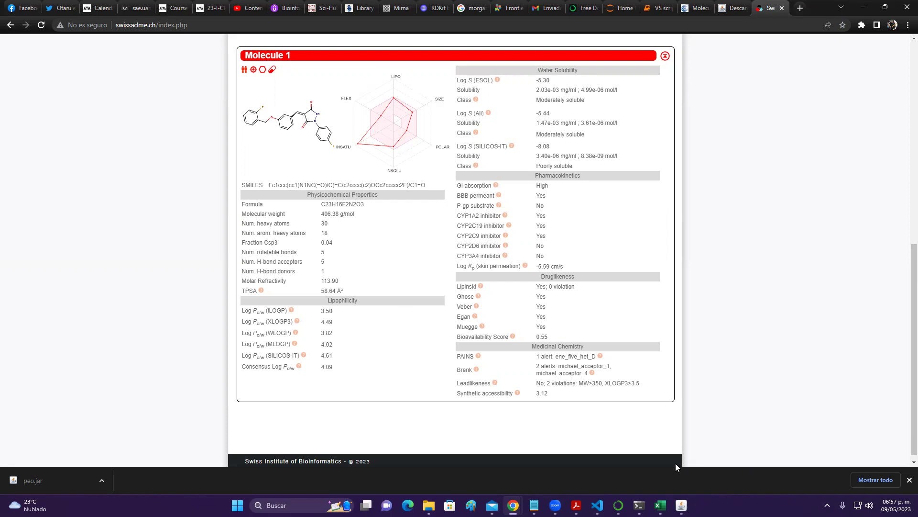
click(681, 505)
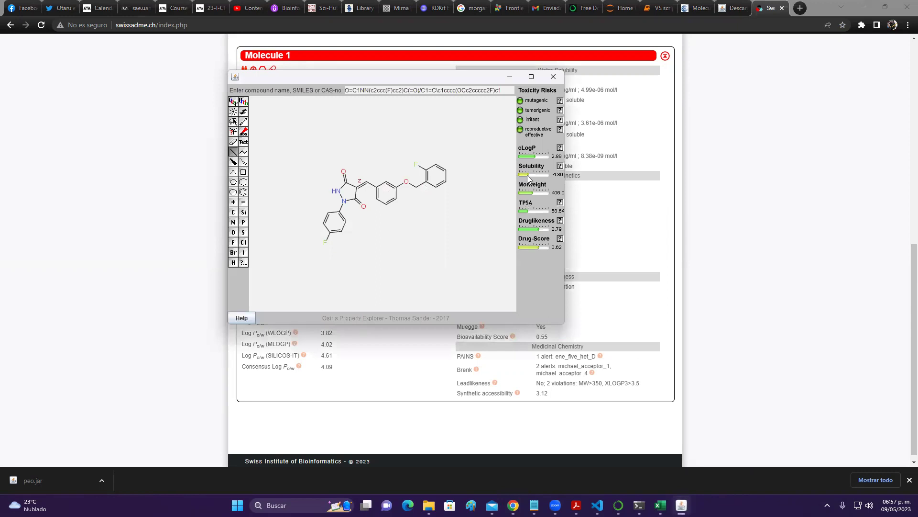
click(768, 127)
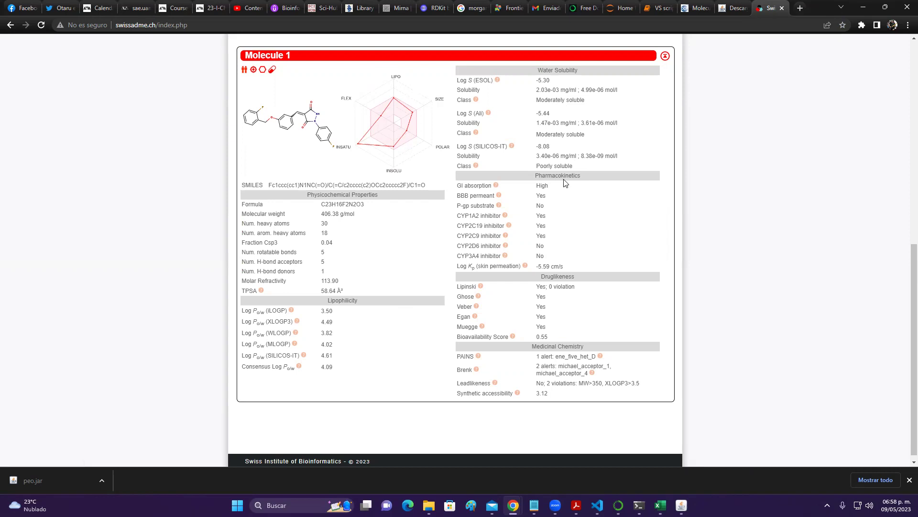
Examine the ESOL, Ali and SILICOS-IT solubility classes in SwissADME, and bring Osiris Property Explorer forward to compare its solubility prediction.
drag(536, 100, 584, 102)
drag(536, 134, 587, 140)
drag(540, 166, 560, 168)
click(548, 166)
drag(534, 166, 554, 168)
click(681, 505)
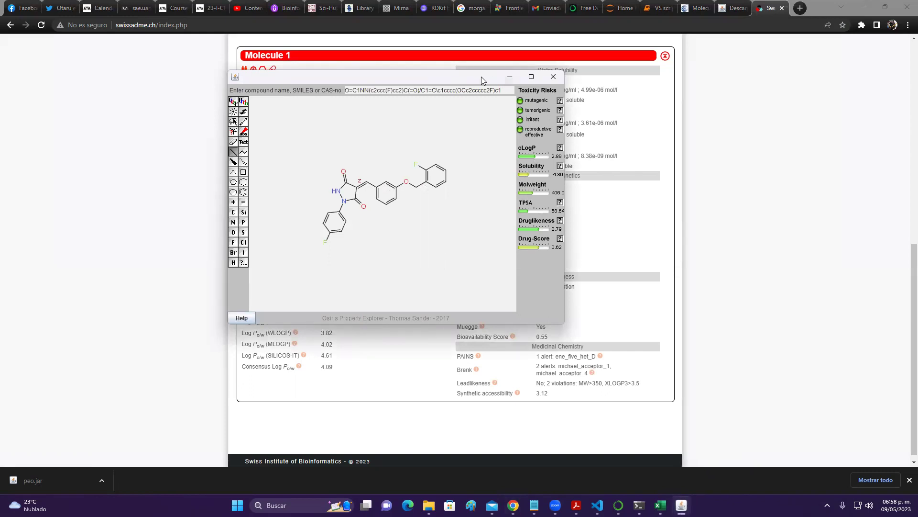
Minimize Osiris Property Explorer and review the Druglikeness rules for Molecule 1 in the SwissADME results.
click(511, 77)
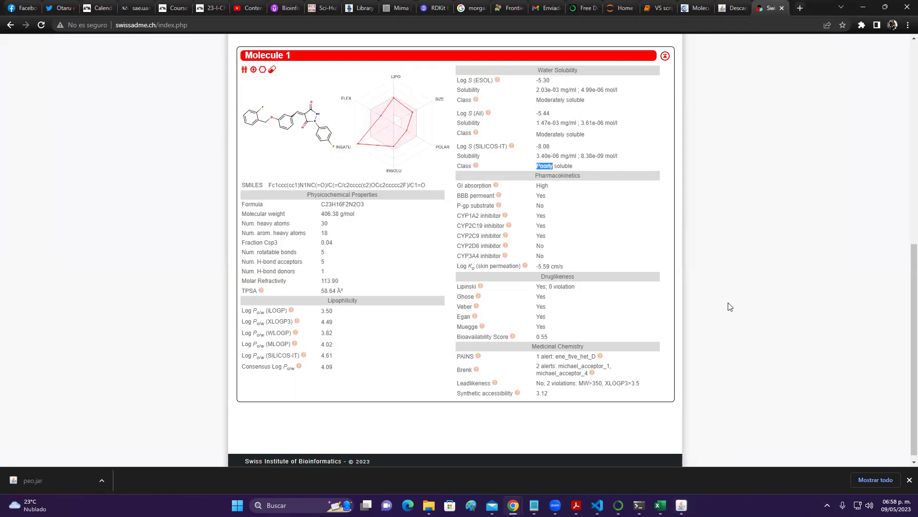
scroll(669, 302, down, 1)
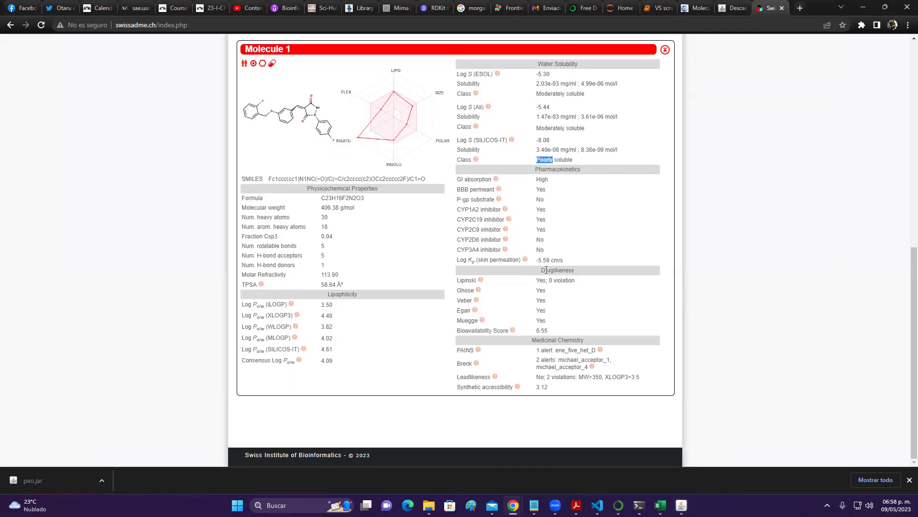
drag(538, 271, 581, 274)
mouse_move(479, 289)
mouse_move(477, 304)
scroll(641, 312, up, 3)
scroll(641, 312, up, 4)
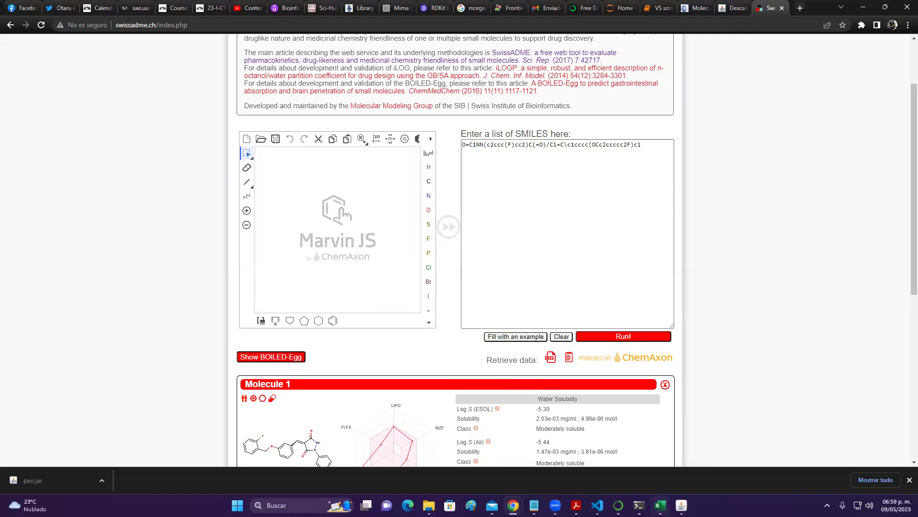
Switch to the results10 workbook and briefly check ligand 396's predictions in Osiris Property Explorer.
mouse_move(660, 505)
click(665, 471)
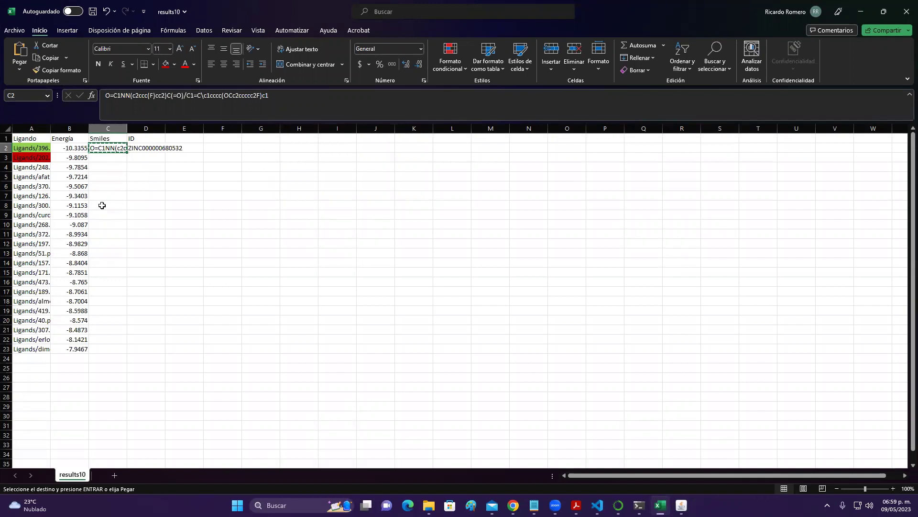
click(682, 505)
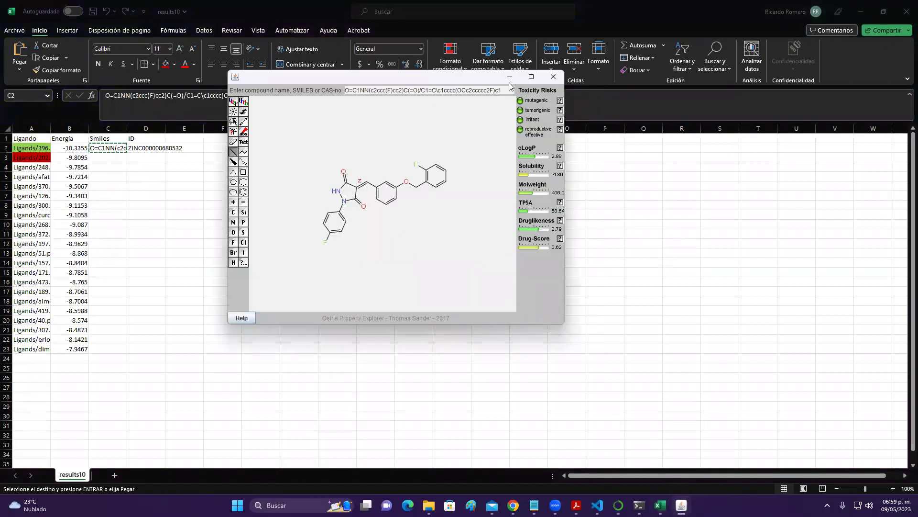
click(510, 77)
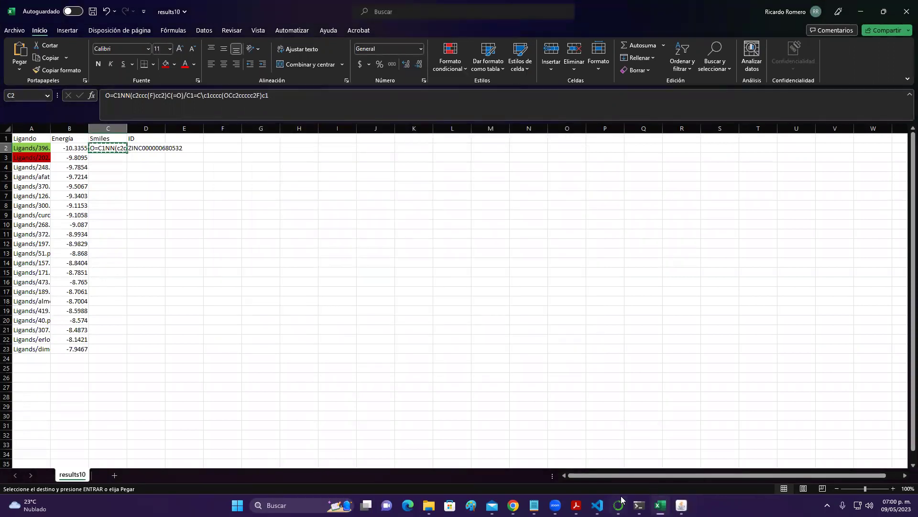
Return to SwissADME, export the Molecule 1 results as a CSV file, and open the downloaded file in Excel.
mouse_move(513, 505)
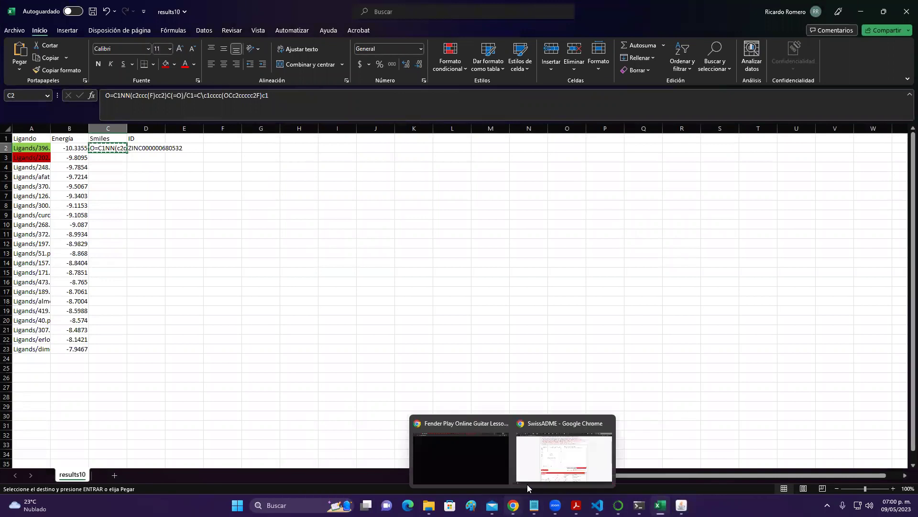
click(538, 465)
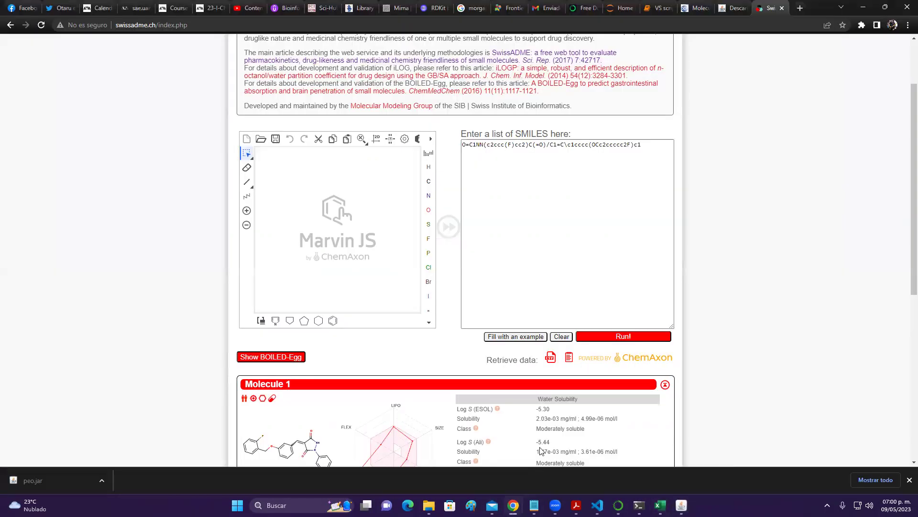
click(550, 364)
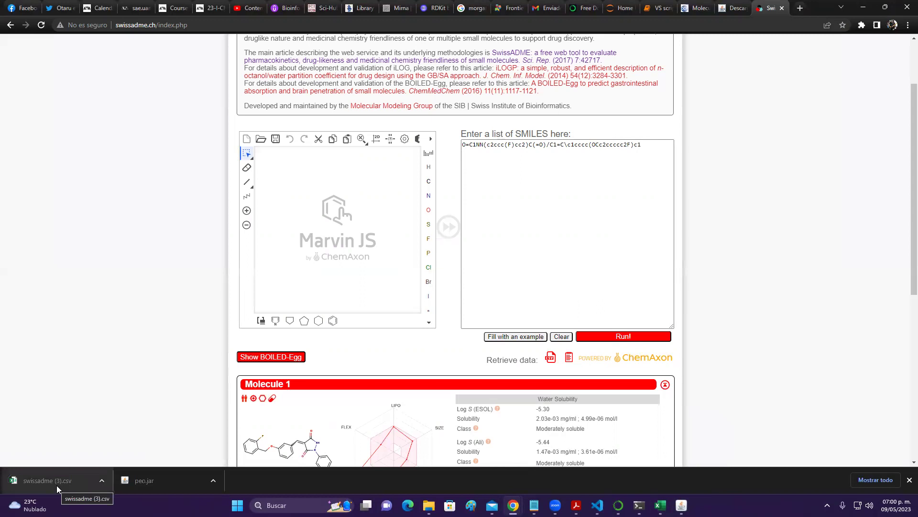
click(56, 485)
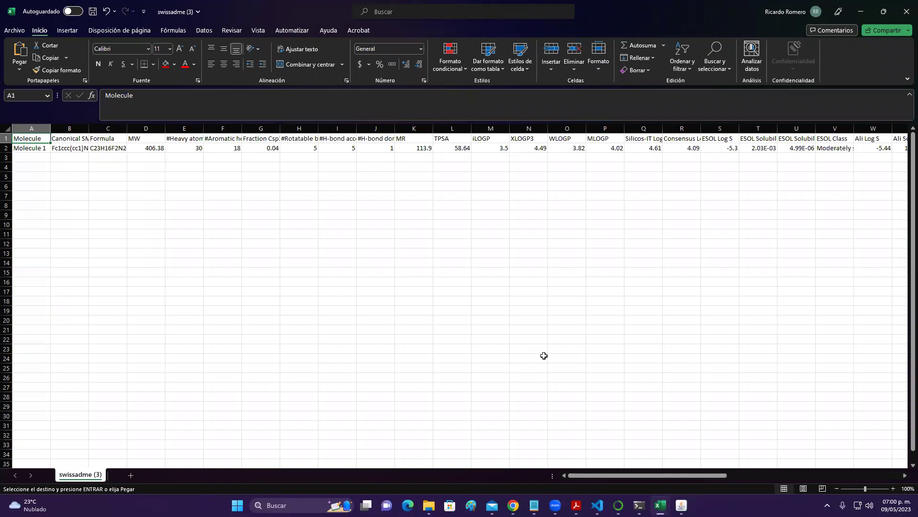
Copy the headers and Molecule 1 values from Canonical SMILES through Synthetic Accessibility, cells B1 to AX2, in the swissadme (3) file.
click(61, 139)
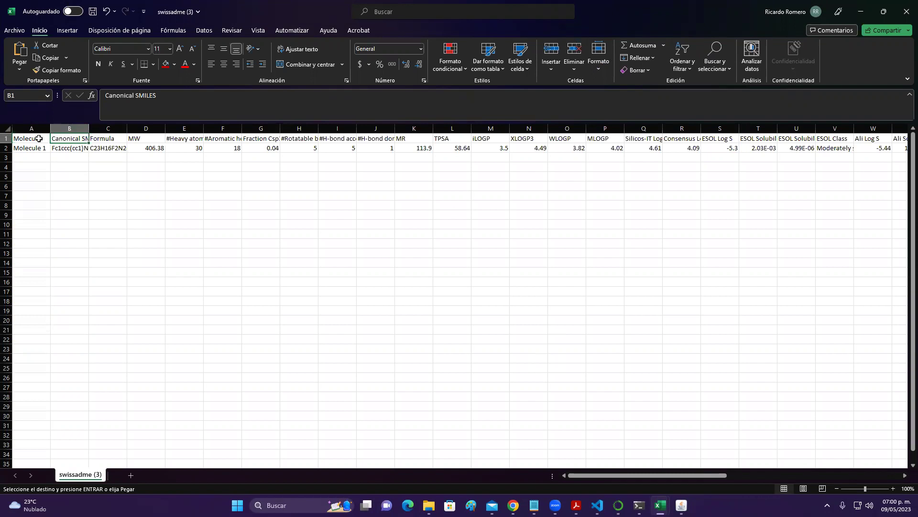
click(29, 149)
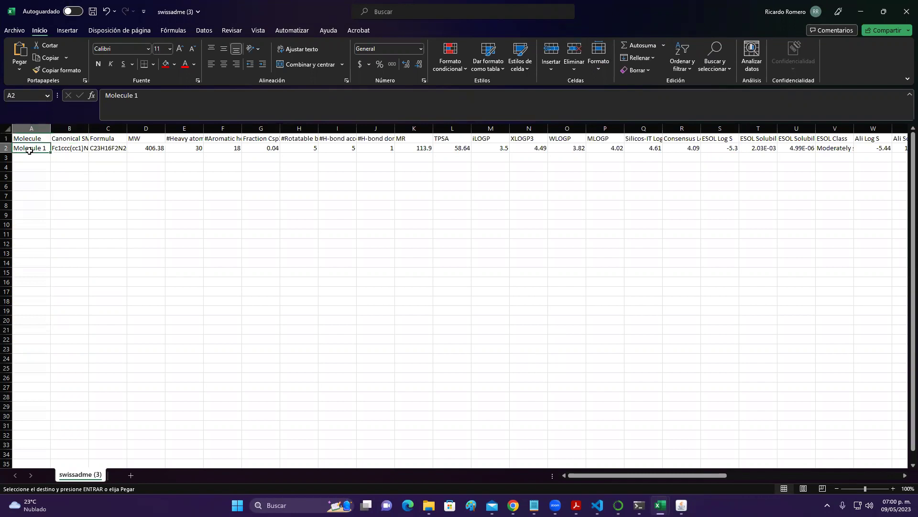
click(60, 138)
drag(60, 138, 62, 148)
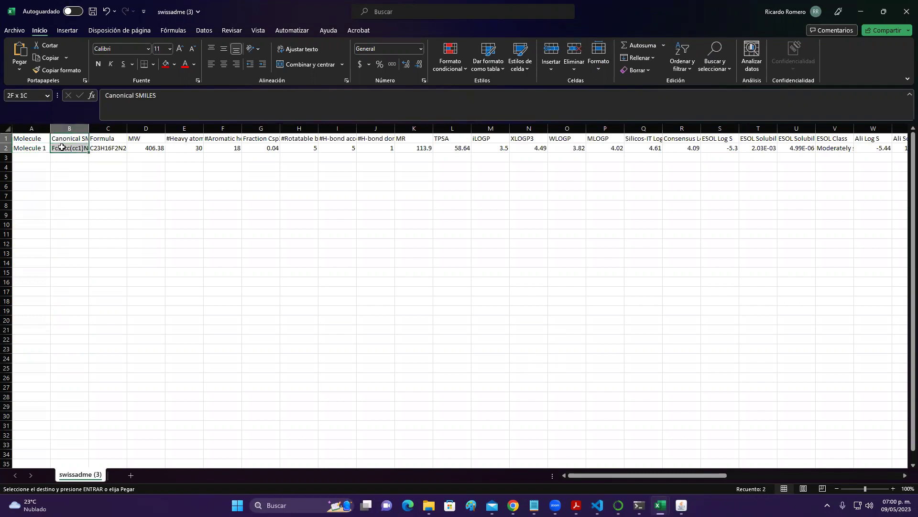
key(ctrl+v)
click(63, 138)
drag(63, 139, 641, 150)
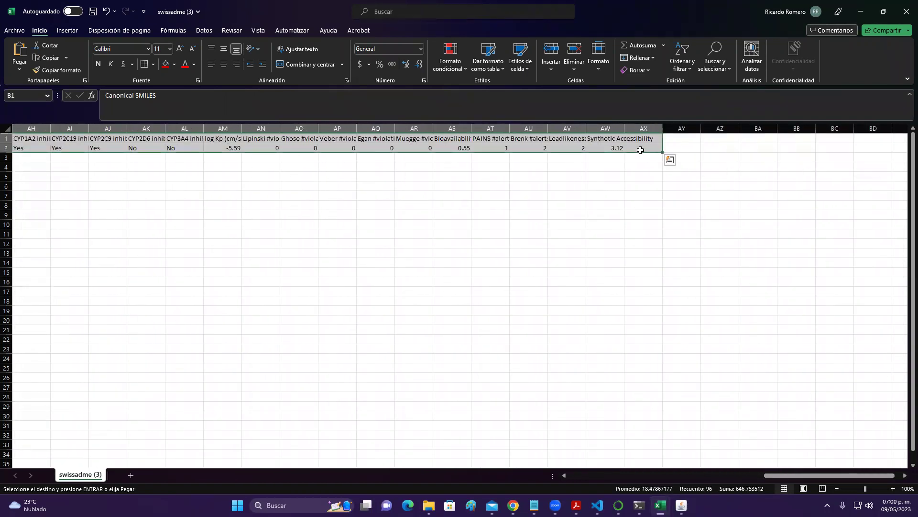
key(ctrl+c)
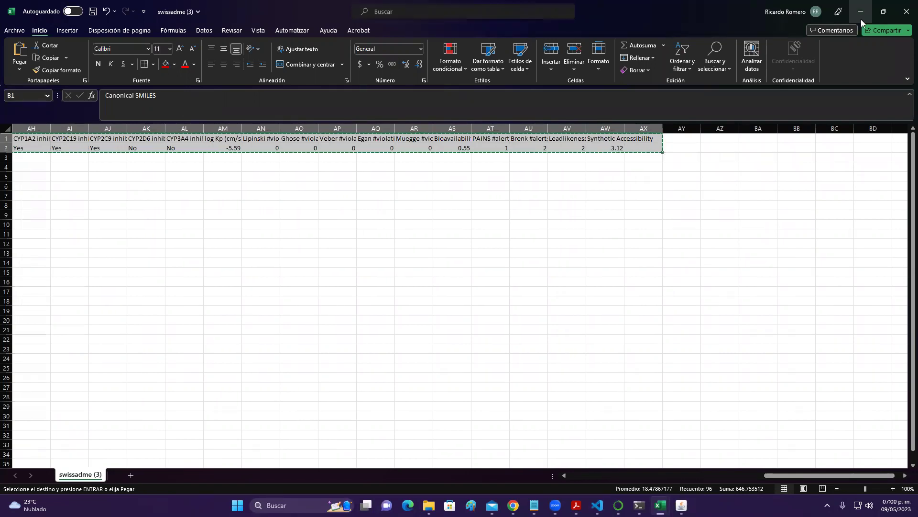
Minimize the CSV workbook and paste the copied SwissADME data into results10 starting at cell E1.
click(861, 15)
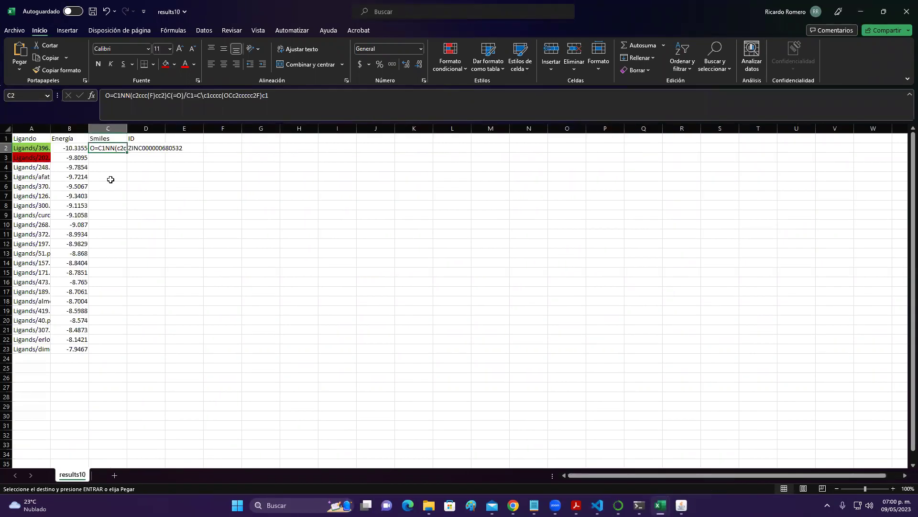
click(190, 140)
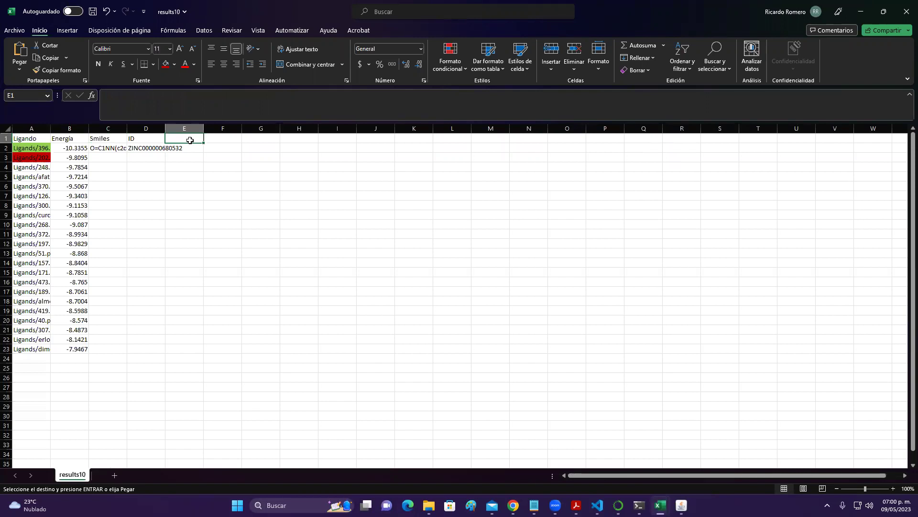
key(ctrl+v)
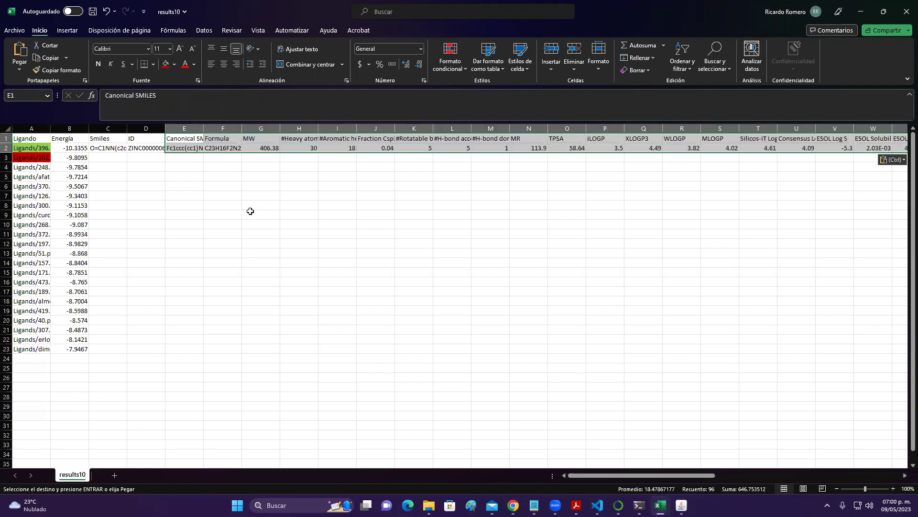
click(210, 185)
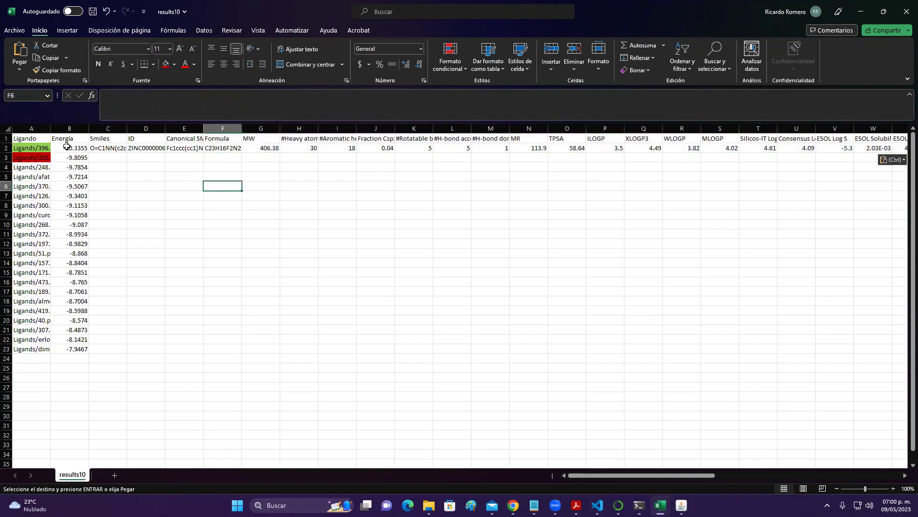
Look through the pasted SwissADME columns and inspect the almonertinib, erlotinib and dimethylcurcumin entries in the ligand list.
click(59, 157)
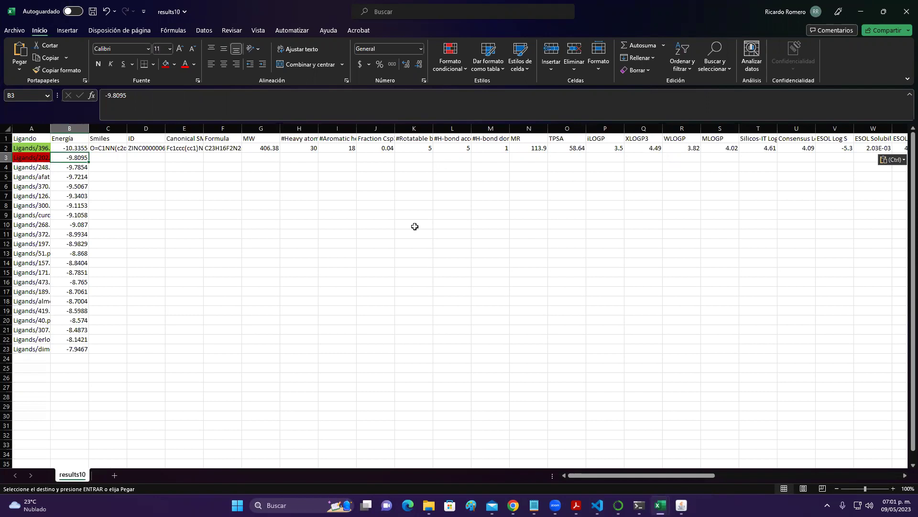
drag(613, 477, 811, 482)
drag(725, 484, 539, 465)
mouse_move(429, 505)
click(37, 303)
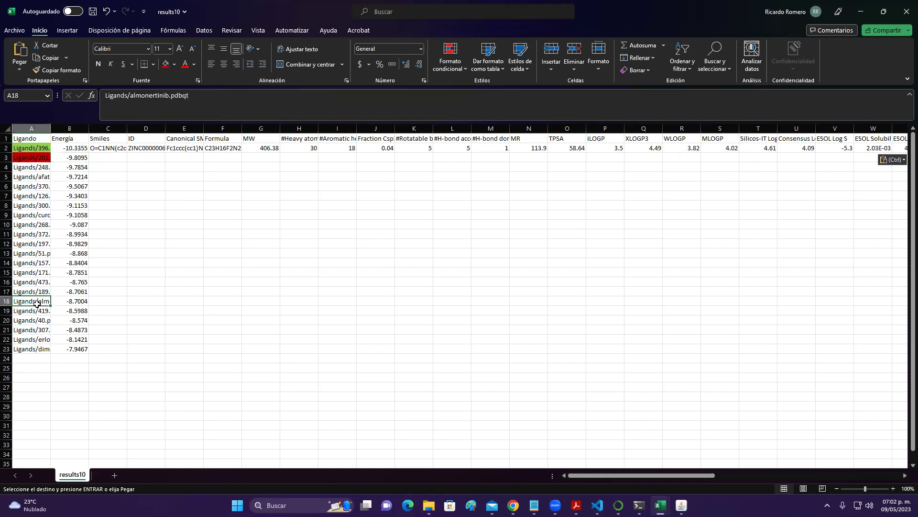
click(38, 340)
click(38, 350)
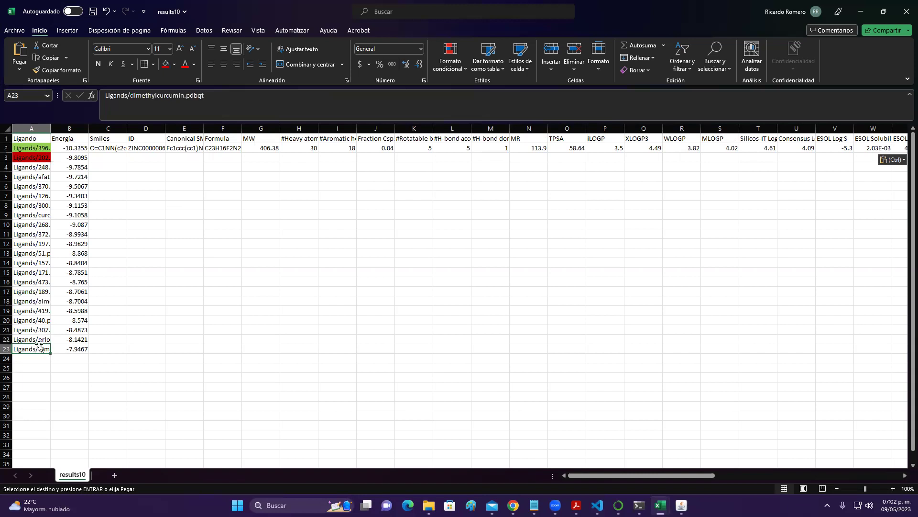
click(41, 339)
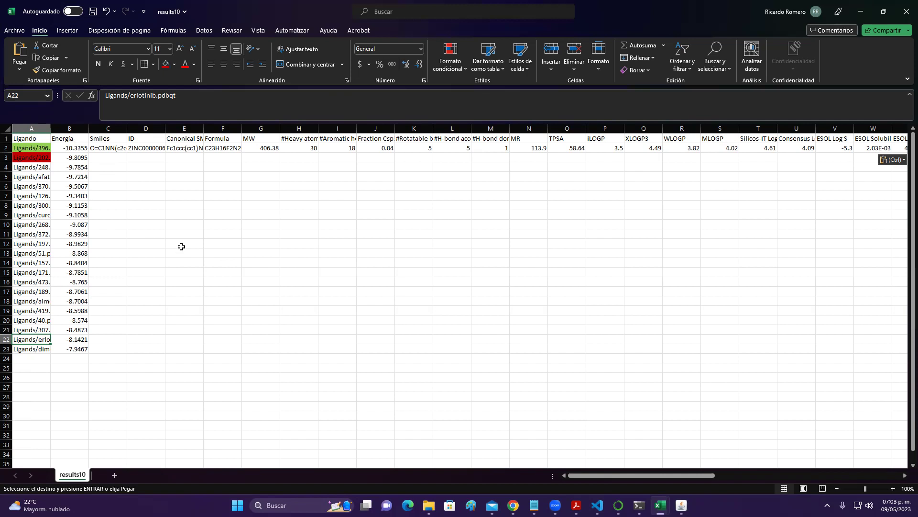
Switch to the VS script notebook in Jupyter and review its log.txt parsing code, ligand energy table and CSV export cell.
mouse_move(619, 505)
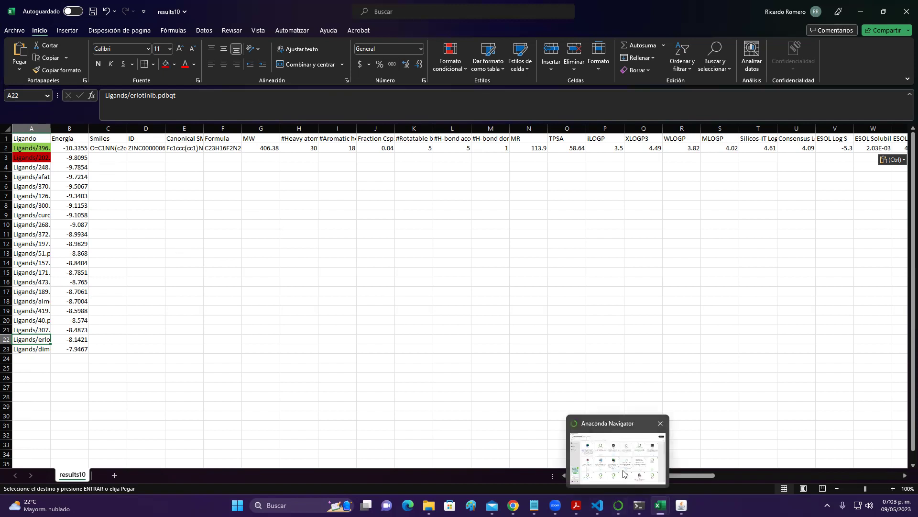
mouse_move(513, 505)
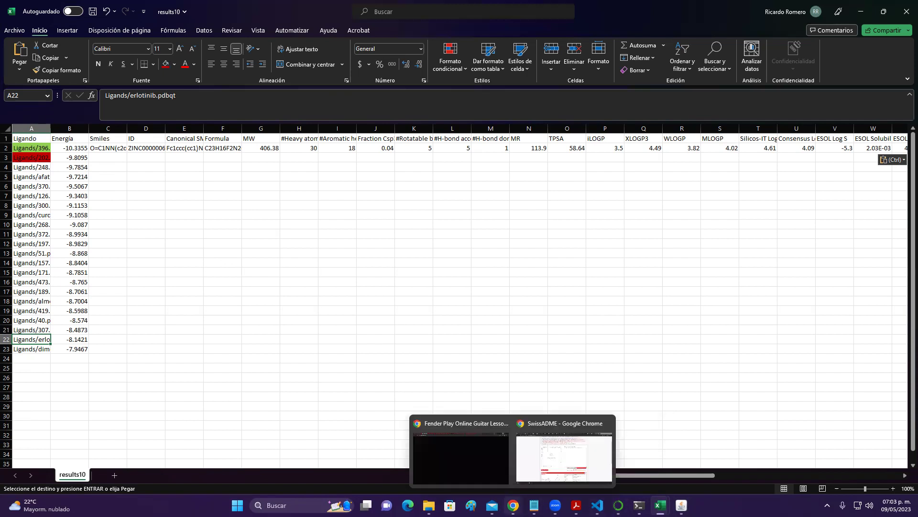
click(534, 473)
click(653, 8)
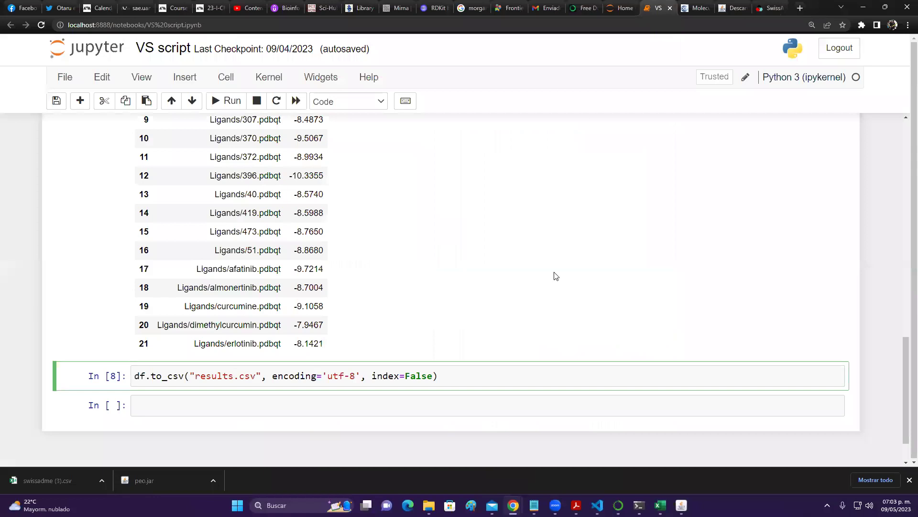
scroll(555, 275, up, 20)
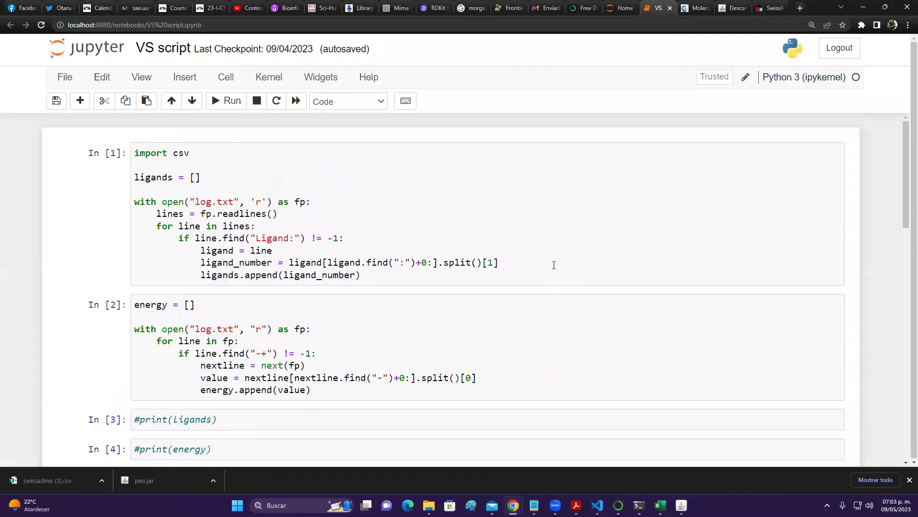
click(427, 197)
click(398, 323)
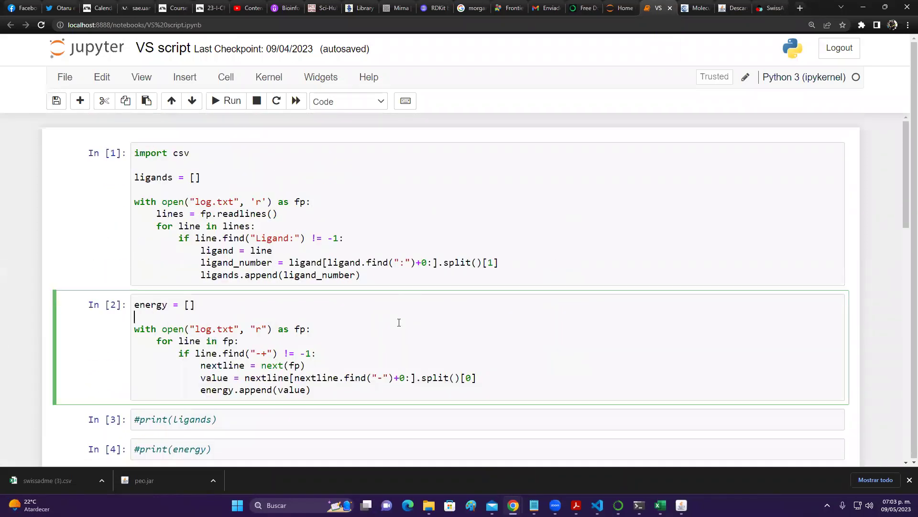
scroll(399, 323, down, 6)
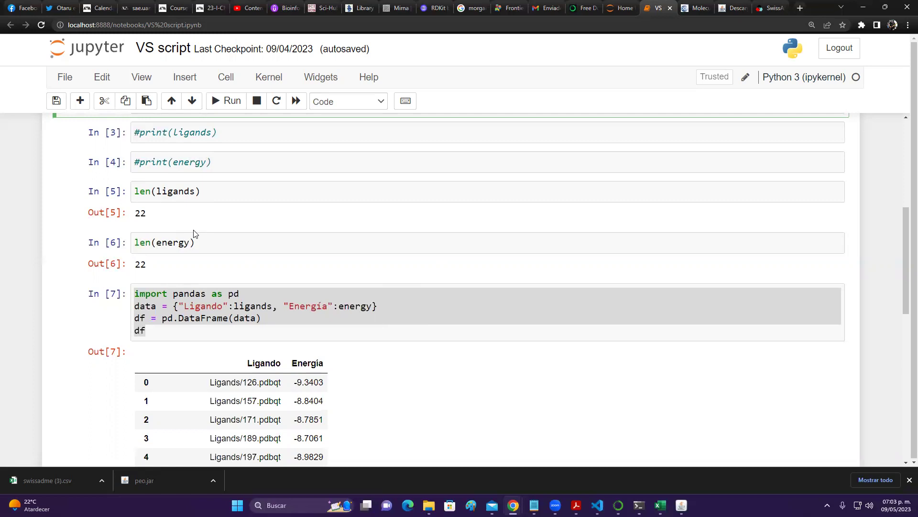
scroll(429, 302, down, 3)
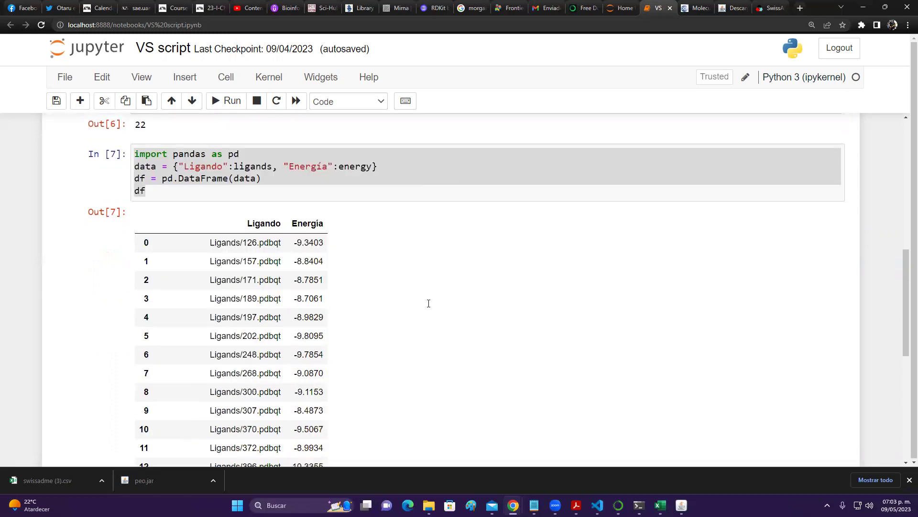
click(411, 174)
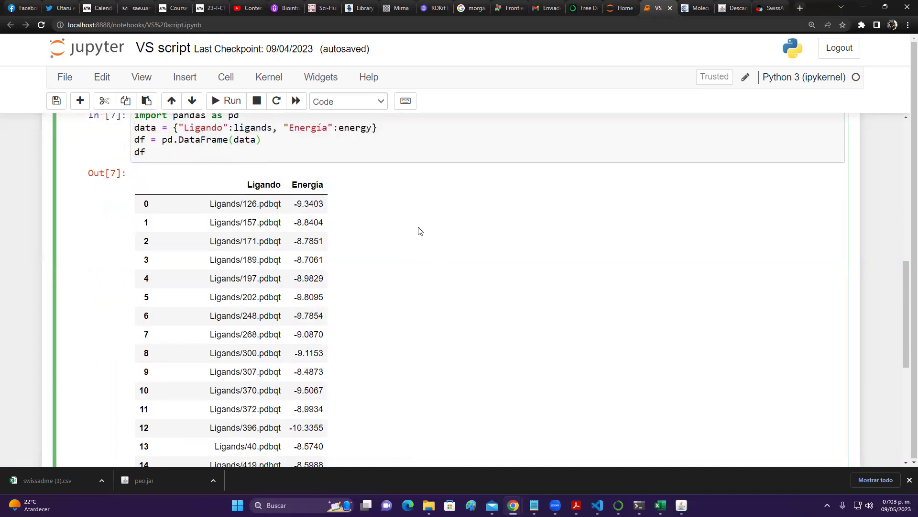
scroll(420, 231, down, 7)
click(448, 330)
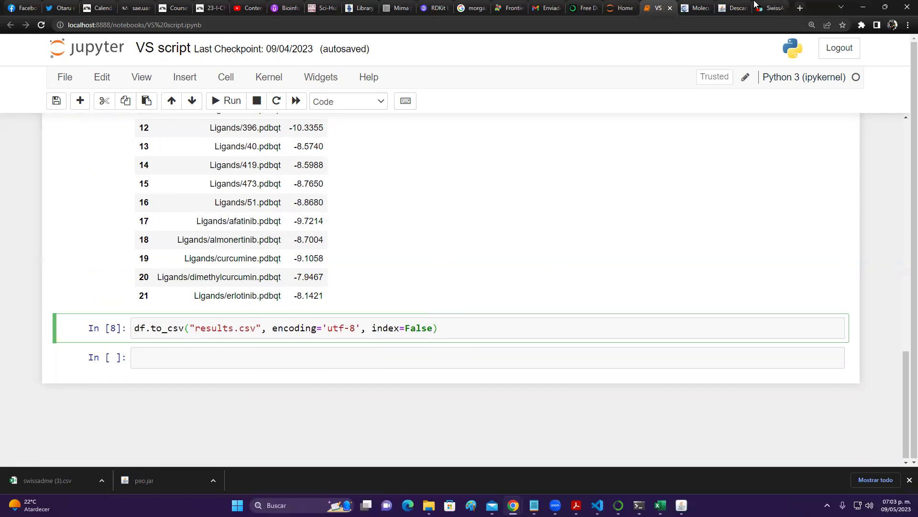
key(Escape)
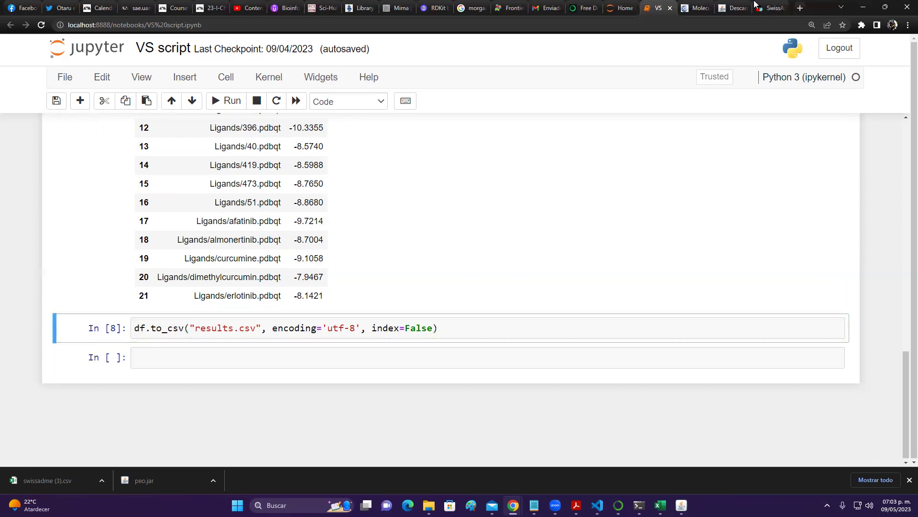